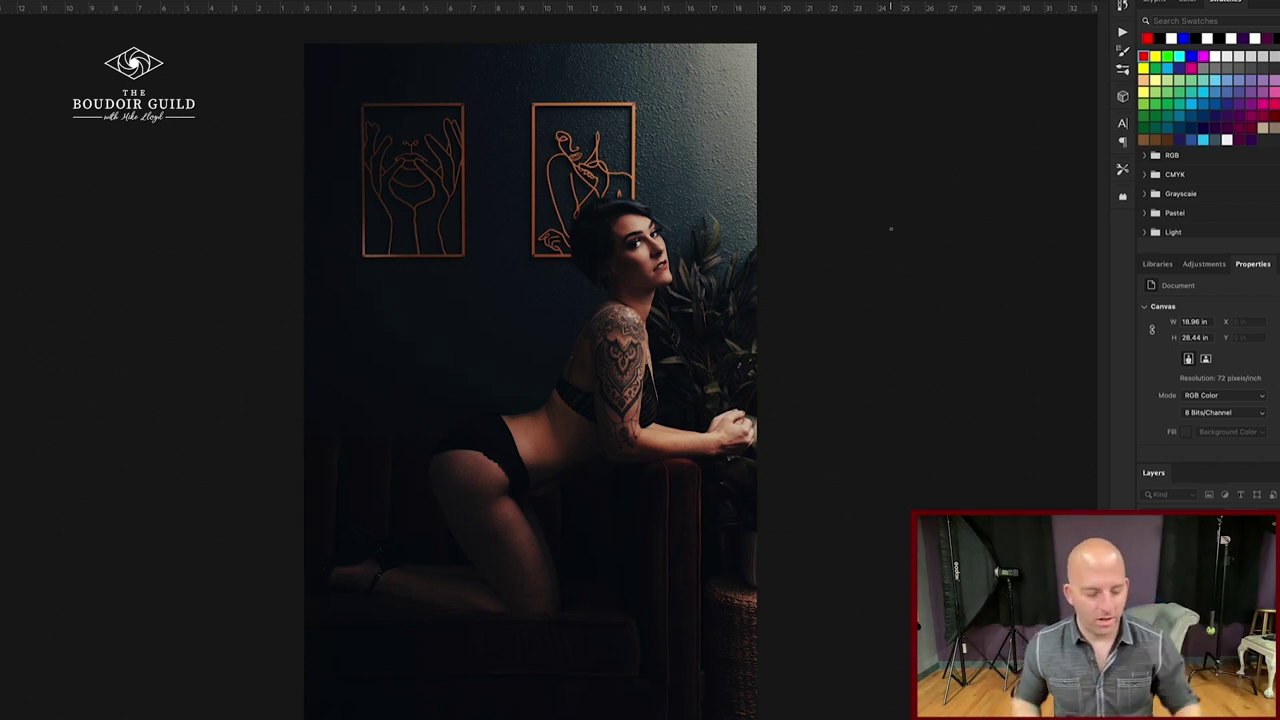
# Rotate the boudoir photo 180° and loop red around the woman's head and nearby wall.
pyautogui.moveTo(215, 57)
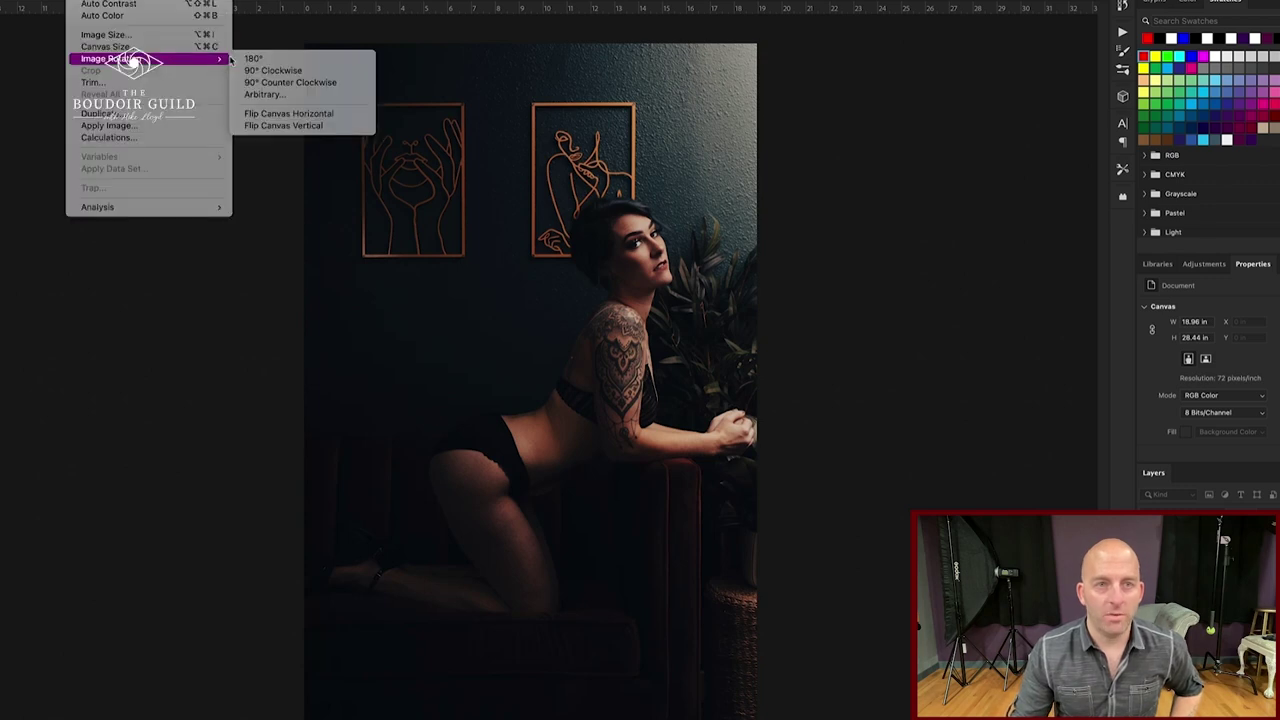
pyautogui.click(255, 55)
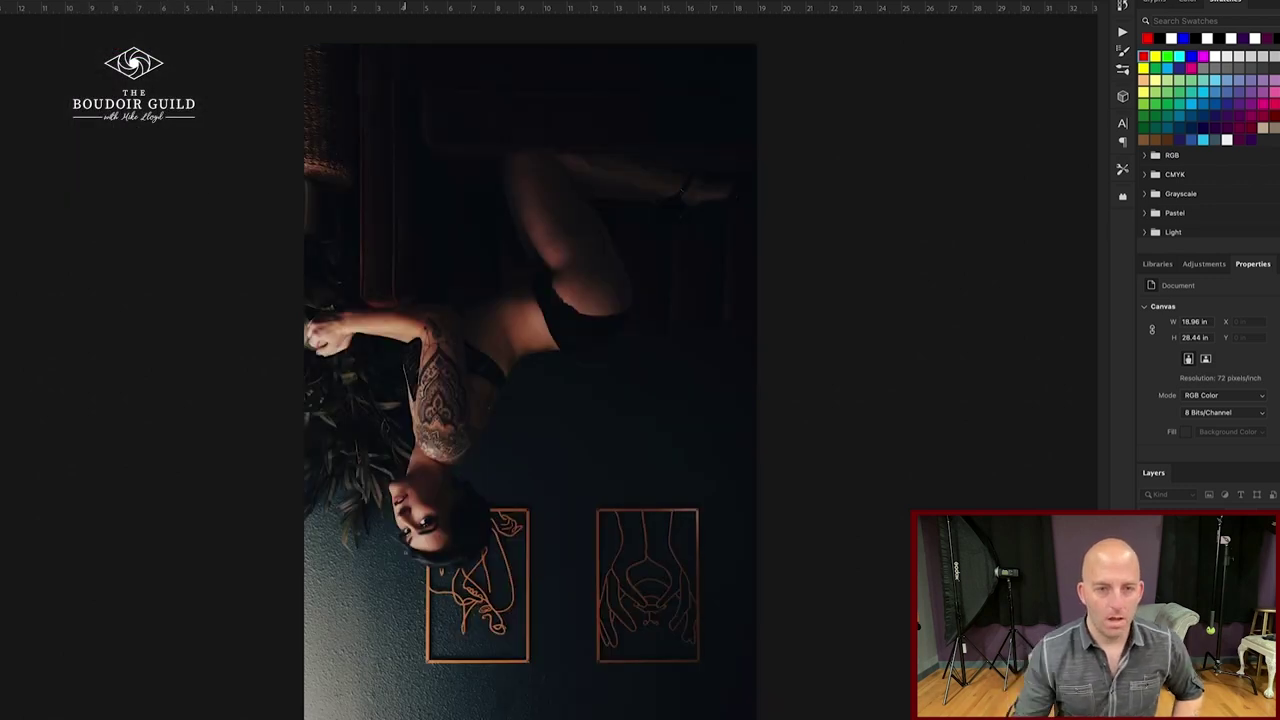
pyautogui.moveTo(405, 548)
pyautogui.mouseDown()
pyautogui.moveTo(372, 700)
pyautogui.moveTo(400, 518)
pyautogui.mouseUp()
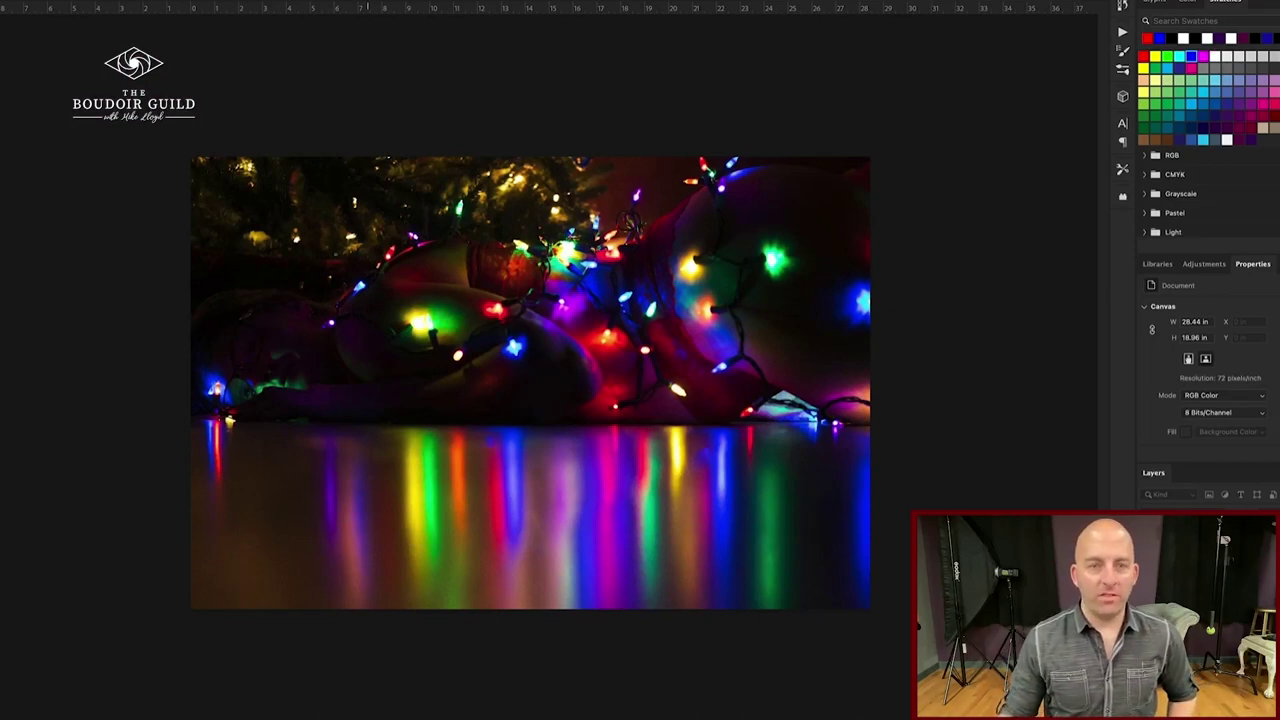
pyautogui.moveTo(330, 255)
pyautogui.mouseDown()
pyautogui.moveTo(315, 289)
pyautogui.moveTo(367, 365)
pyautogui.moveTo(880, 475)
pyautogui.mouseUp()
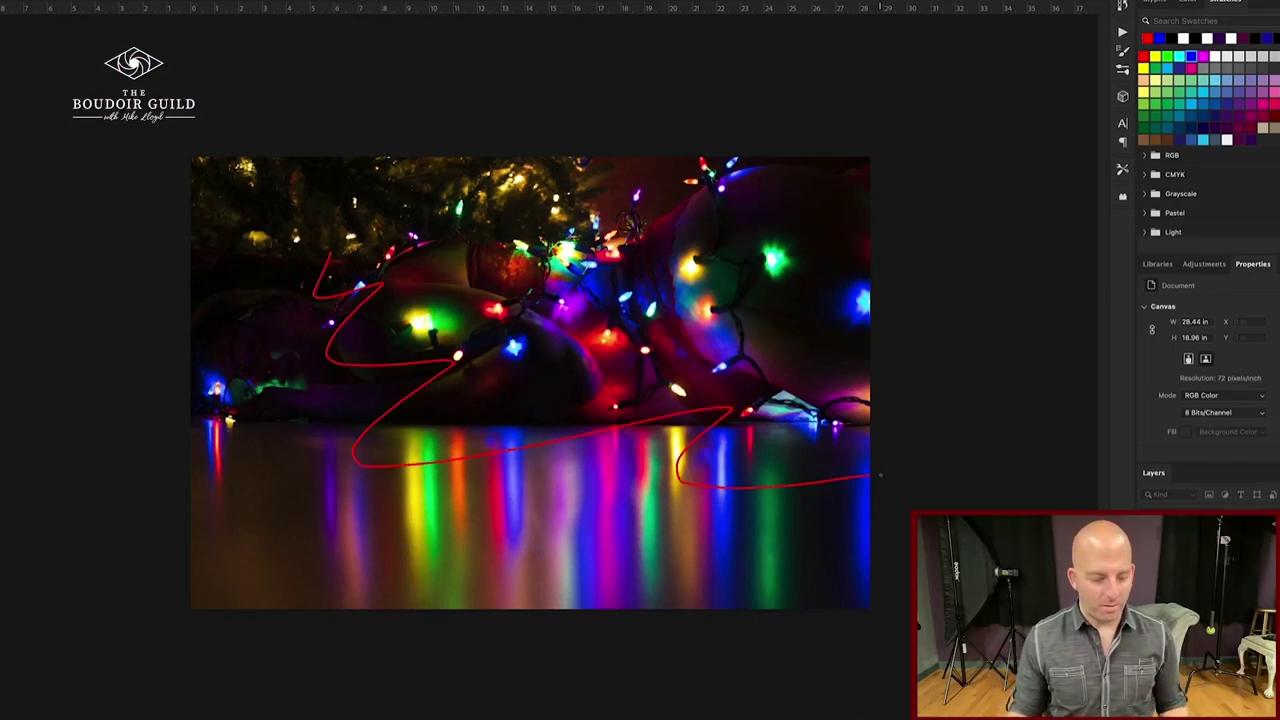
pyautogui.hotkey('ctrl', 'z')
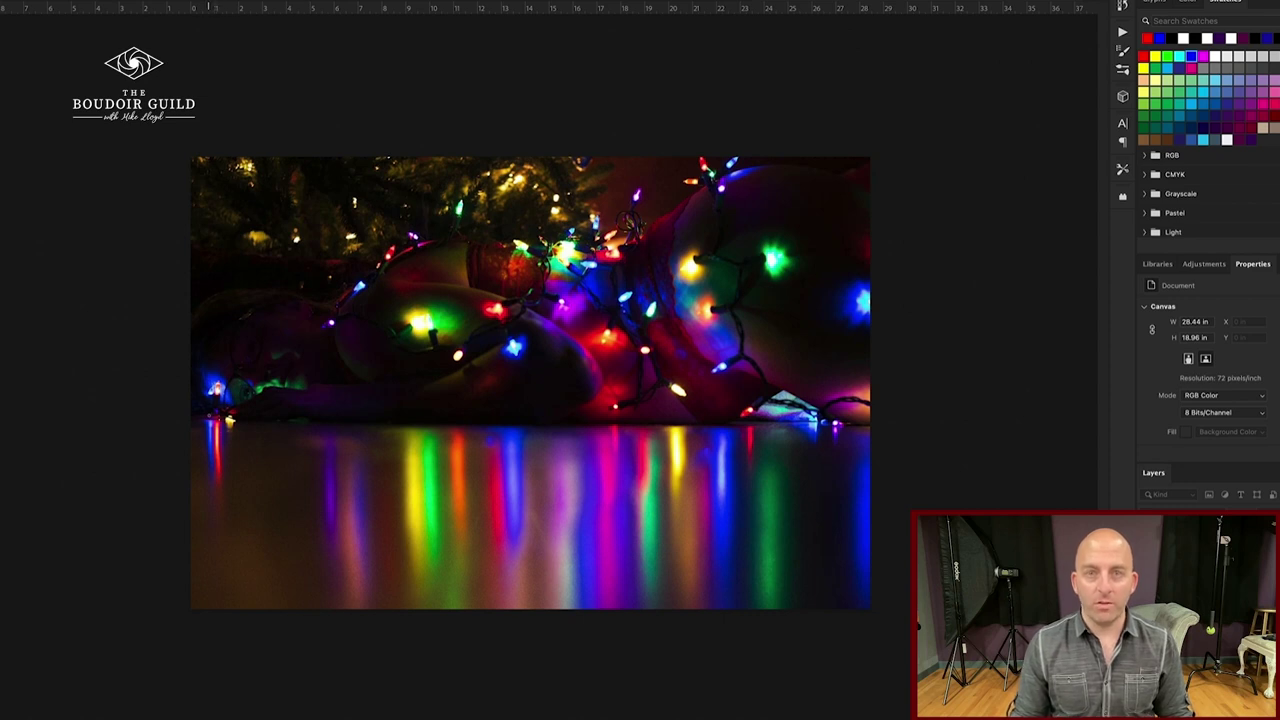
pyautogui.press('c')
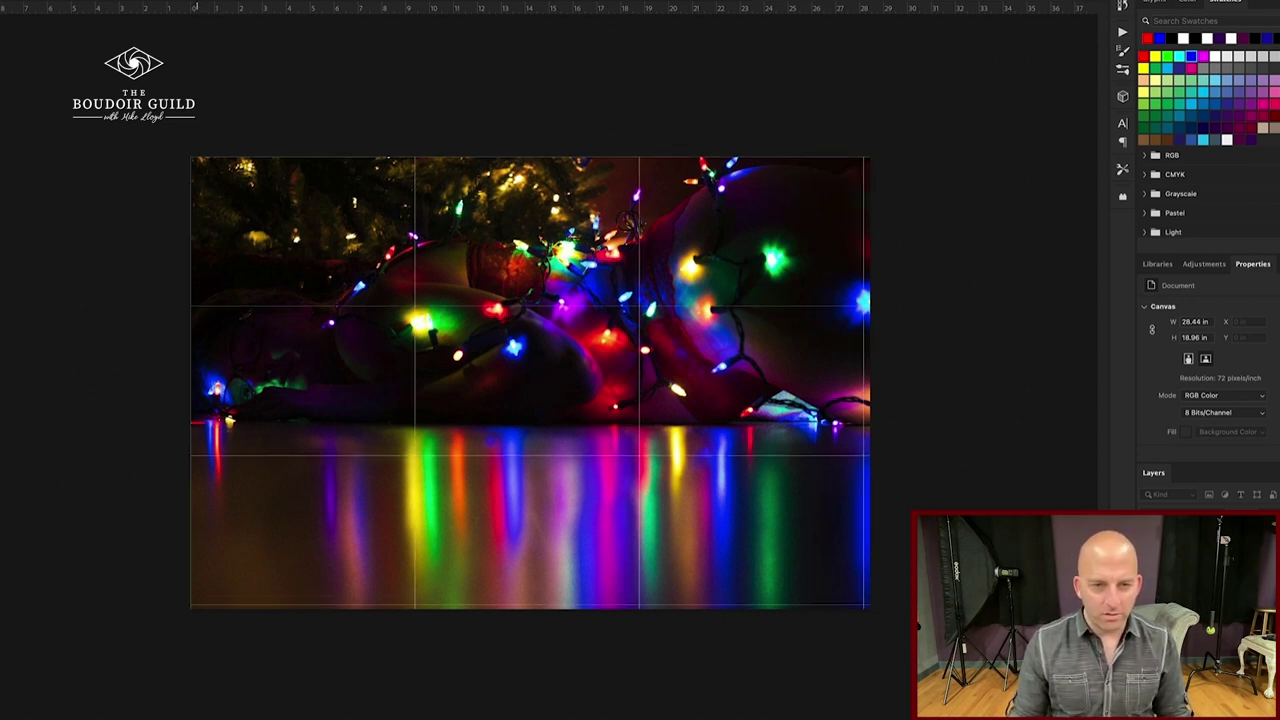
pyautogui.moveTo(196, 424); pyautogui.dragTo(960, 421)
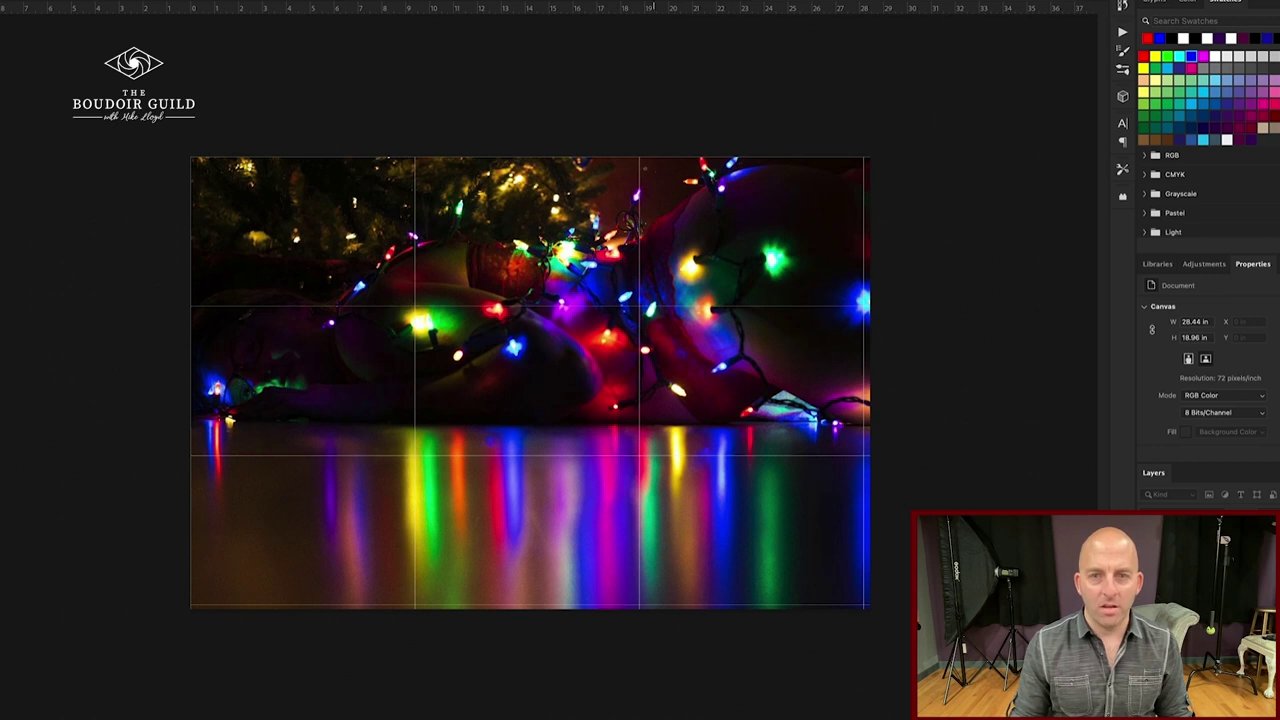
pyautogui.moveTo(641, 162); pyautogui.dragTo(636, 540)
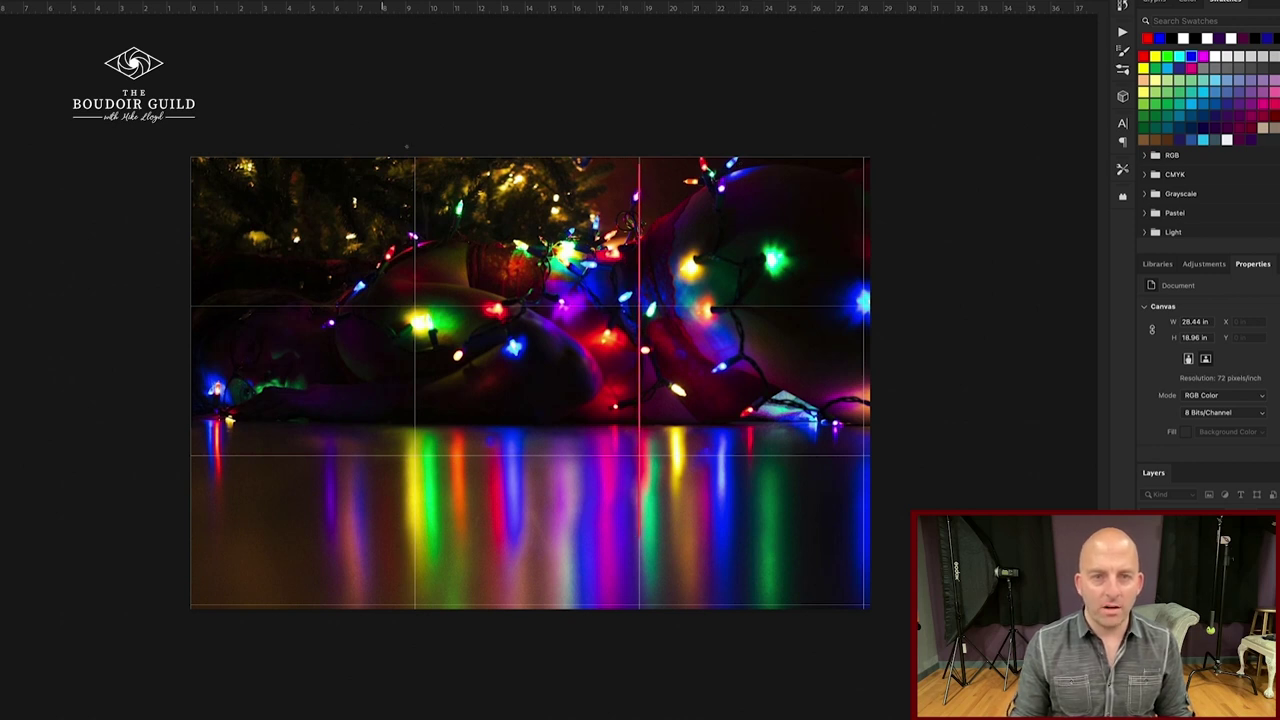
pyautogui.moveTo(415, 160); pyautogui.dragTo(415, 576)
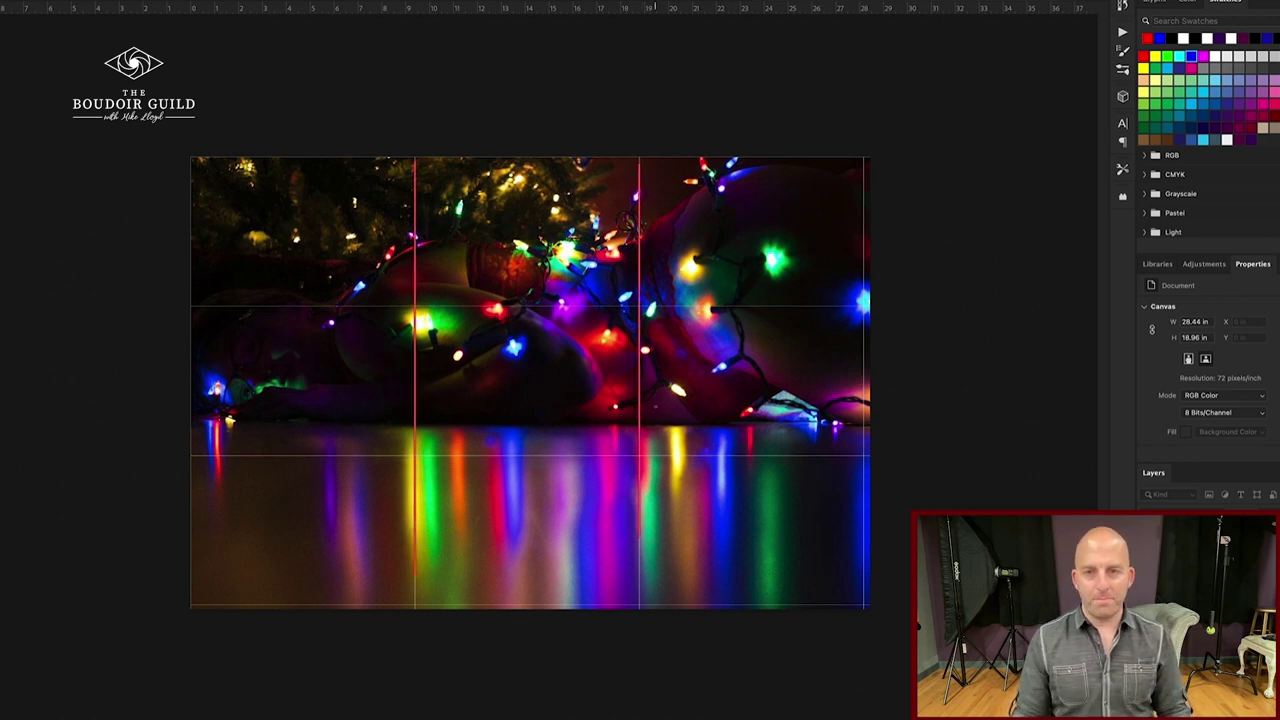
pyautogui.hotkey('ctrl', 'h')
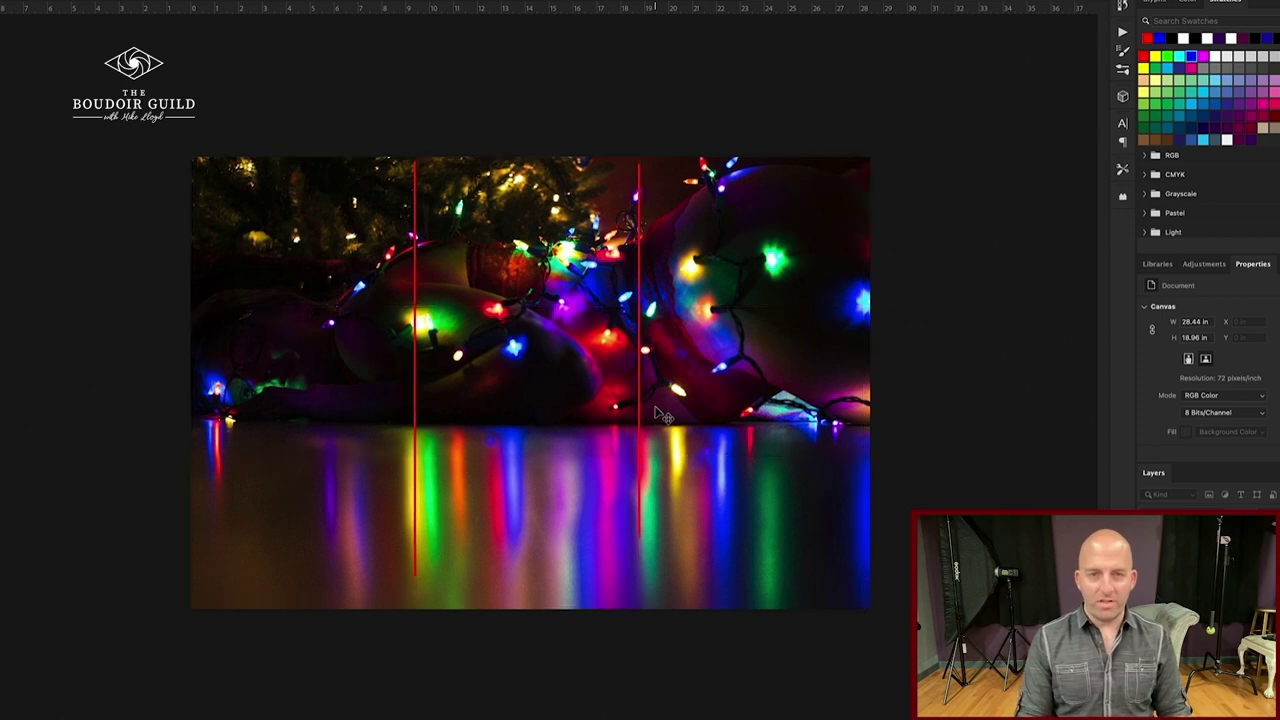
pyautogui.moveTo(455, 442)
pyautogui.mouseDown()
pyautogui.moveTo(590, 552)
pyautogui.moveTo(521, 423)
pyautogui.mouseUp()
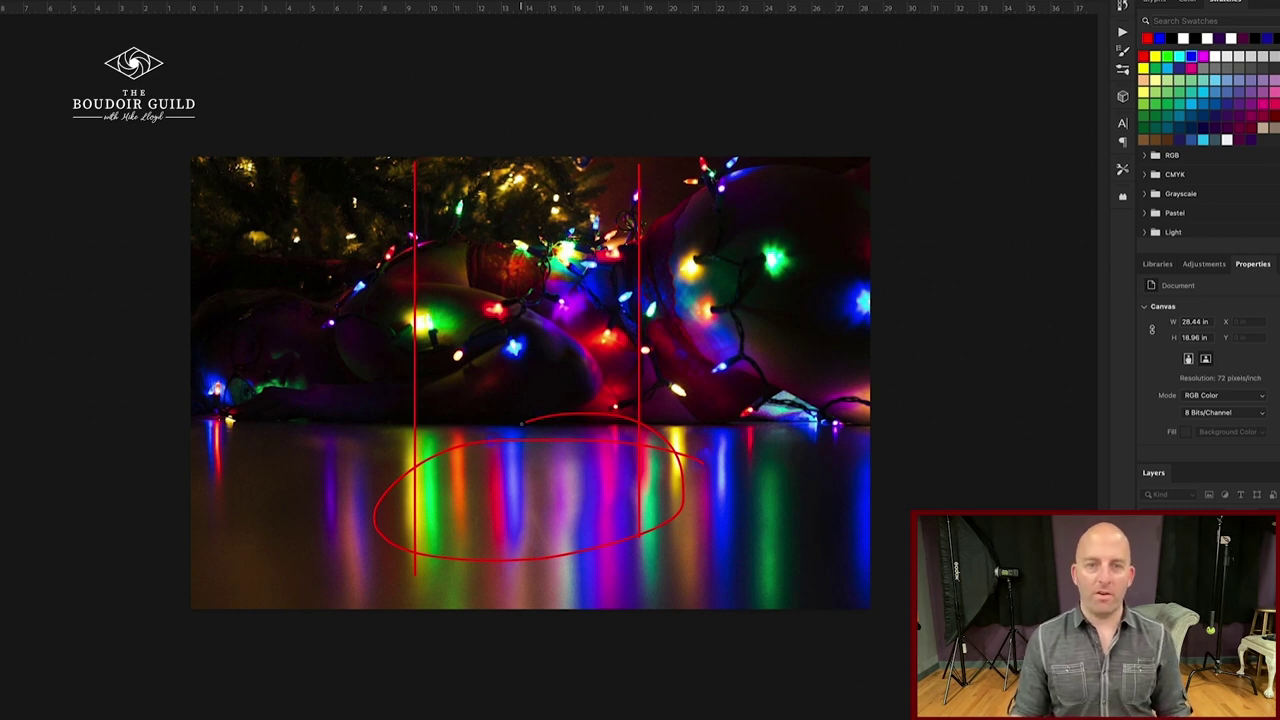
pyautogui.moveTo(758, 206)
pyautogui.mouseDown()
pyautogui.moveTo(388, 240)
pyautogui.moveTo(453, 372)
pyautogui.moveTo(660, 180)
pyautogui.mouseUp()
pyautogui.hotkey('ctrl', 'z')
pyautogui.hotkey('ctrl', 'z')
pyautogui.hotkey('ctrl', 'z')
pyautogui.hotkey('ctrl', 'z')
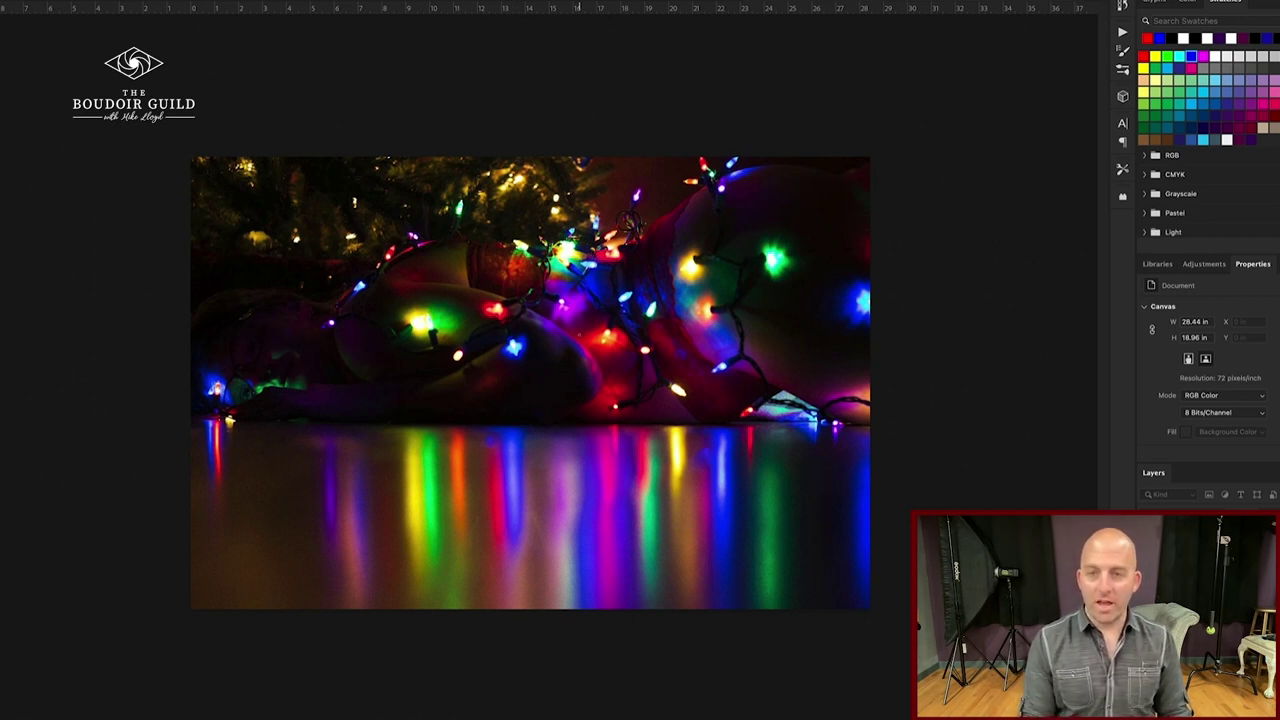
pyautogui.click(1203, 264)
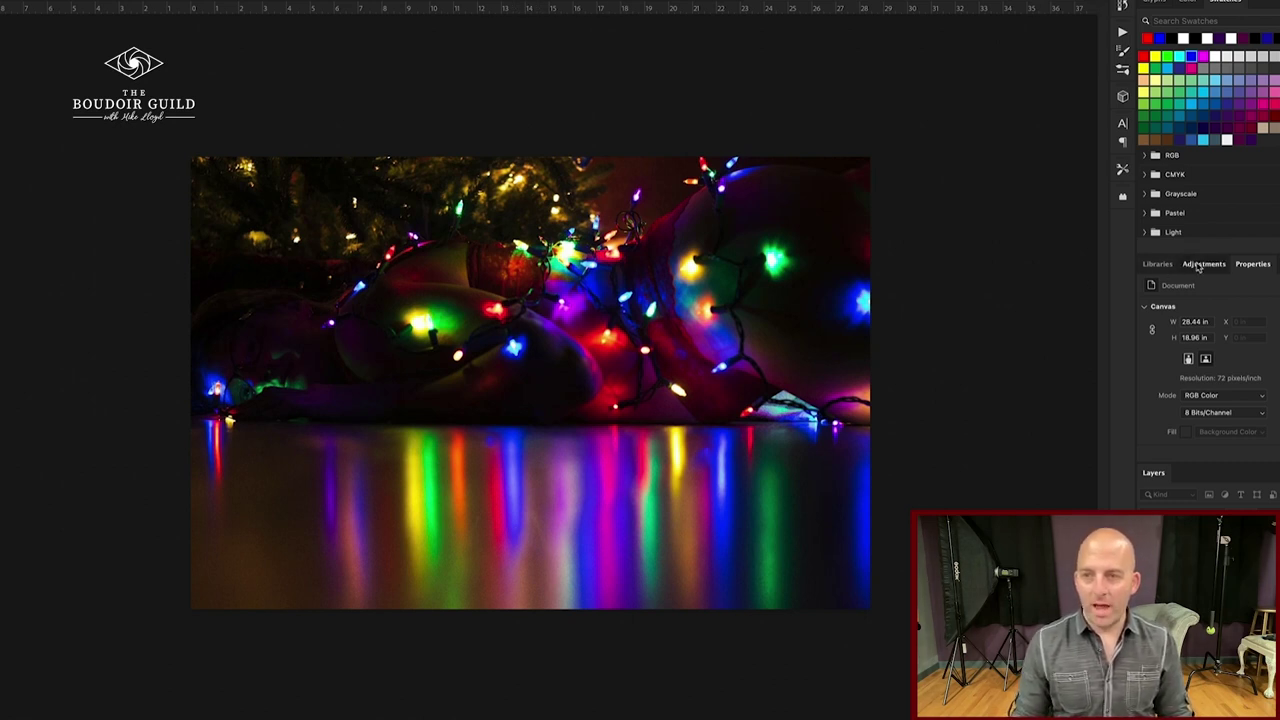
pyautogui.click(1176, 298)
pyautogui.moveTo(1237, 343); pyautogui.dragTo(1198, 344)
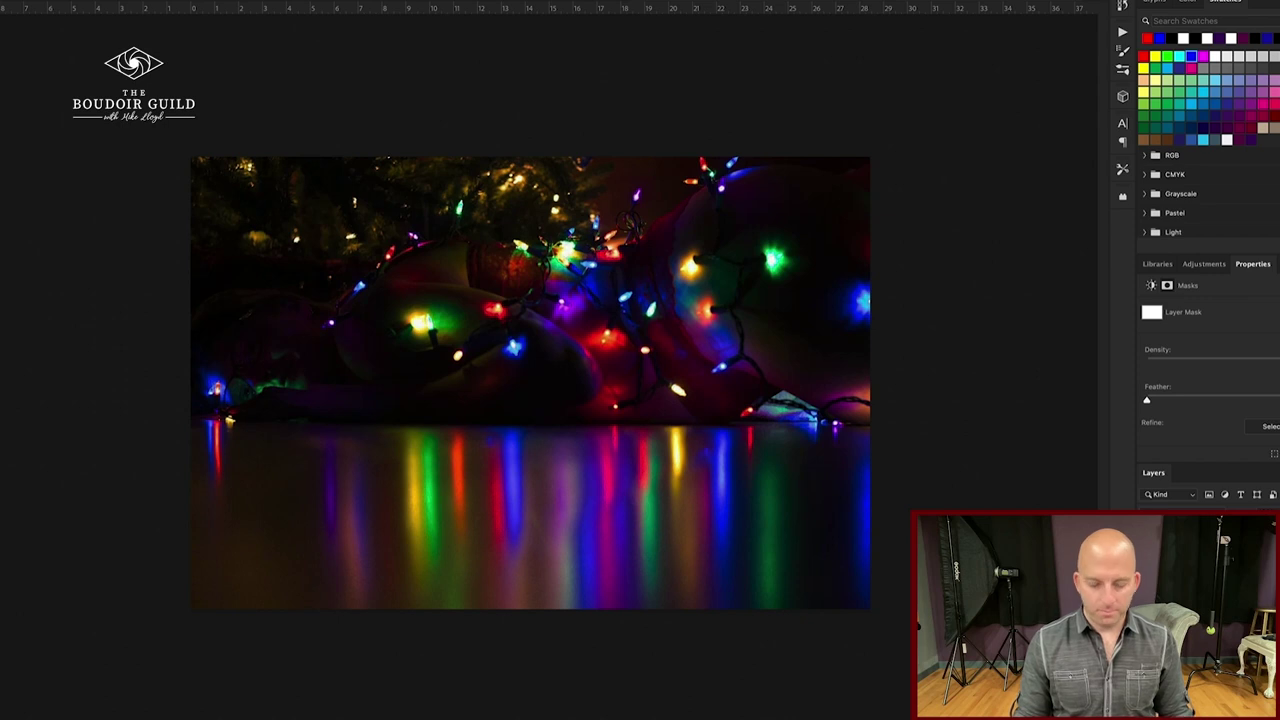
pyautogui.press('d')
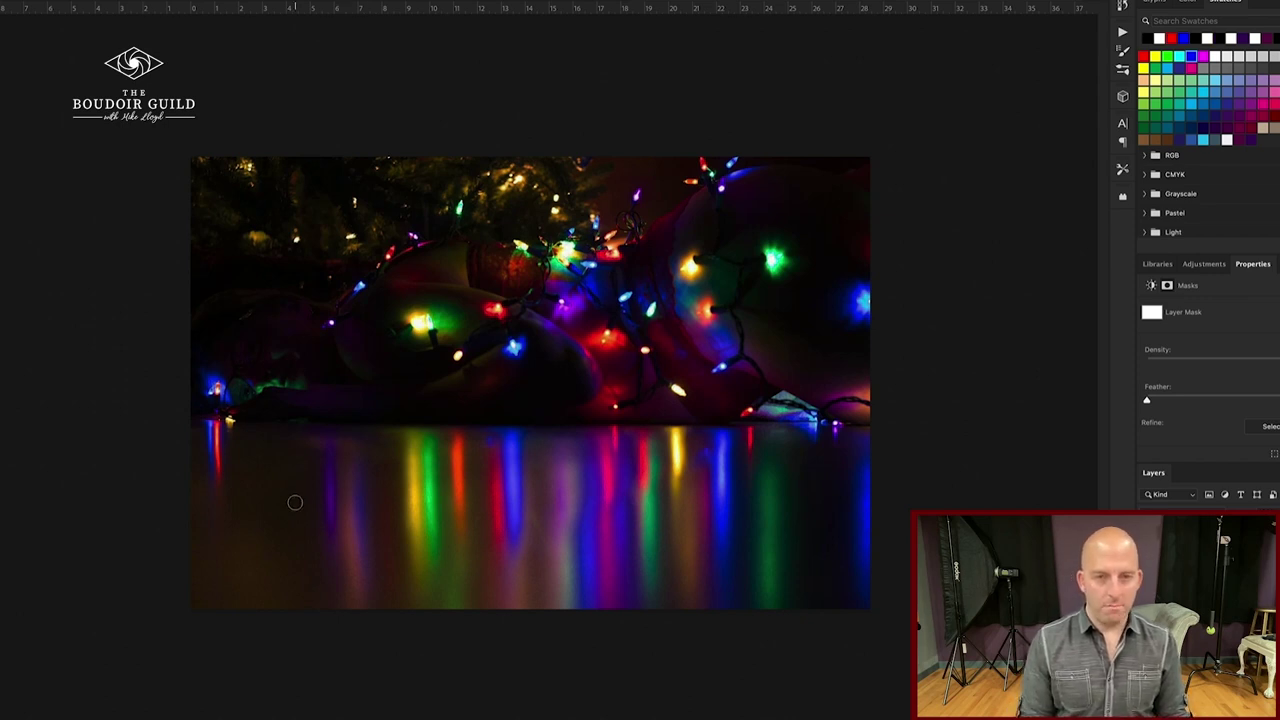
pyautogui.press(']')
pyautogui.press(']')
pyautogui.press(']')
pyautogui.press(']')
pyautogui.press(']')
pyautogui.press(']')
pyautogui.press(']')
pyautogui.press(']')
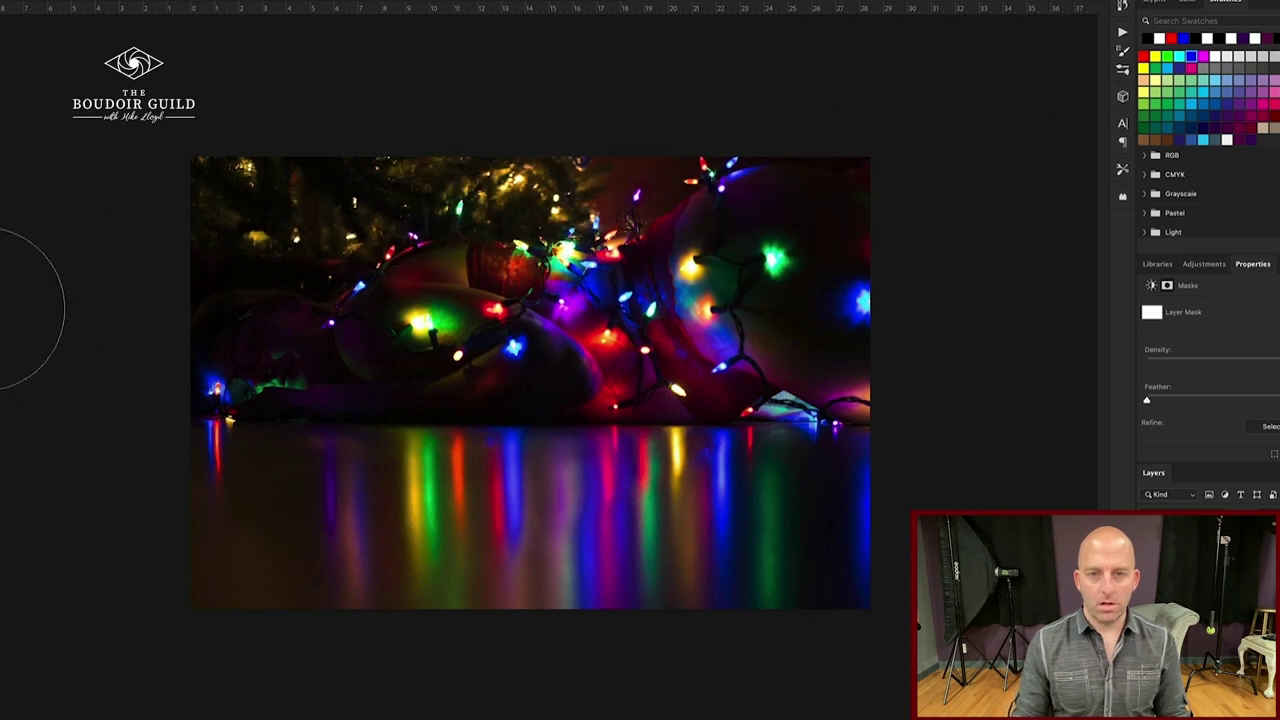
pyautogui.hotkey('ctrl', 'i')
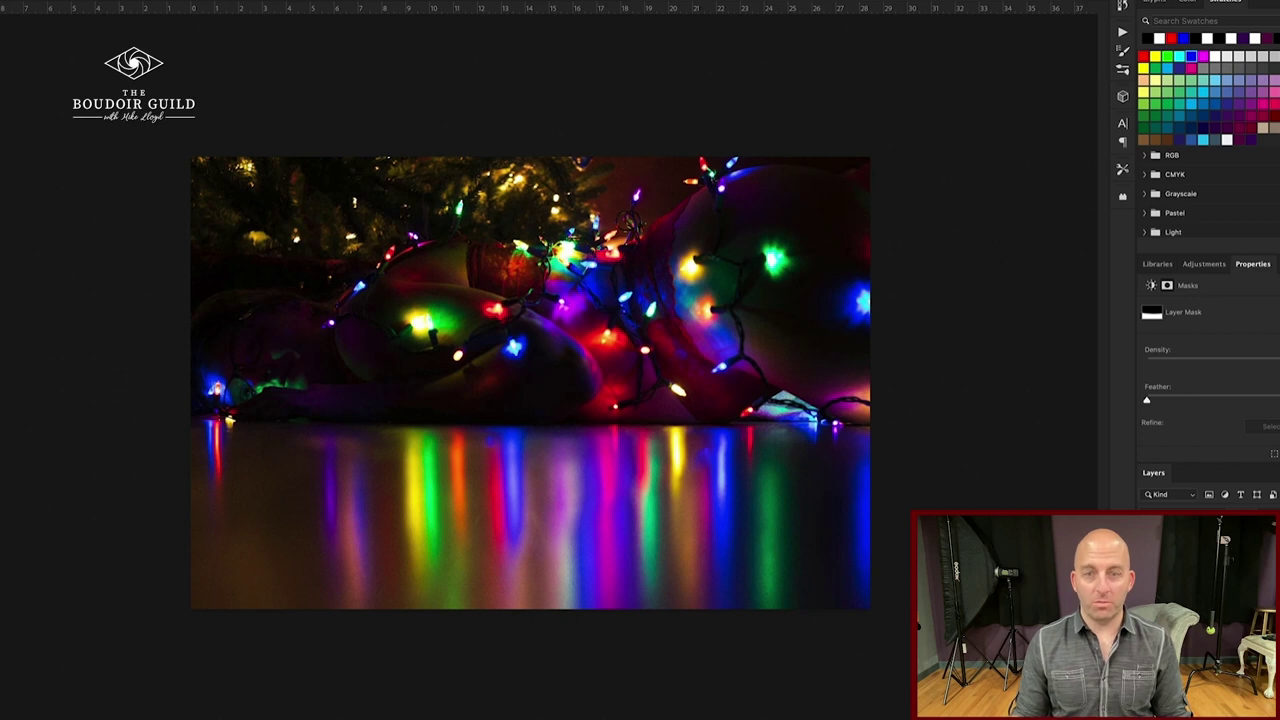
pyautogui.hotkey('ctrl', 'z')
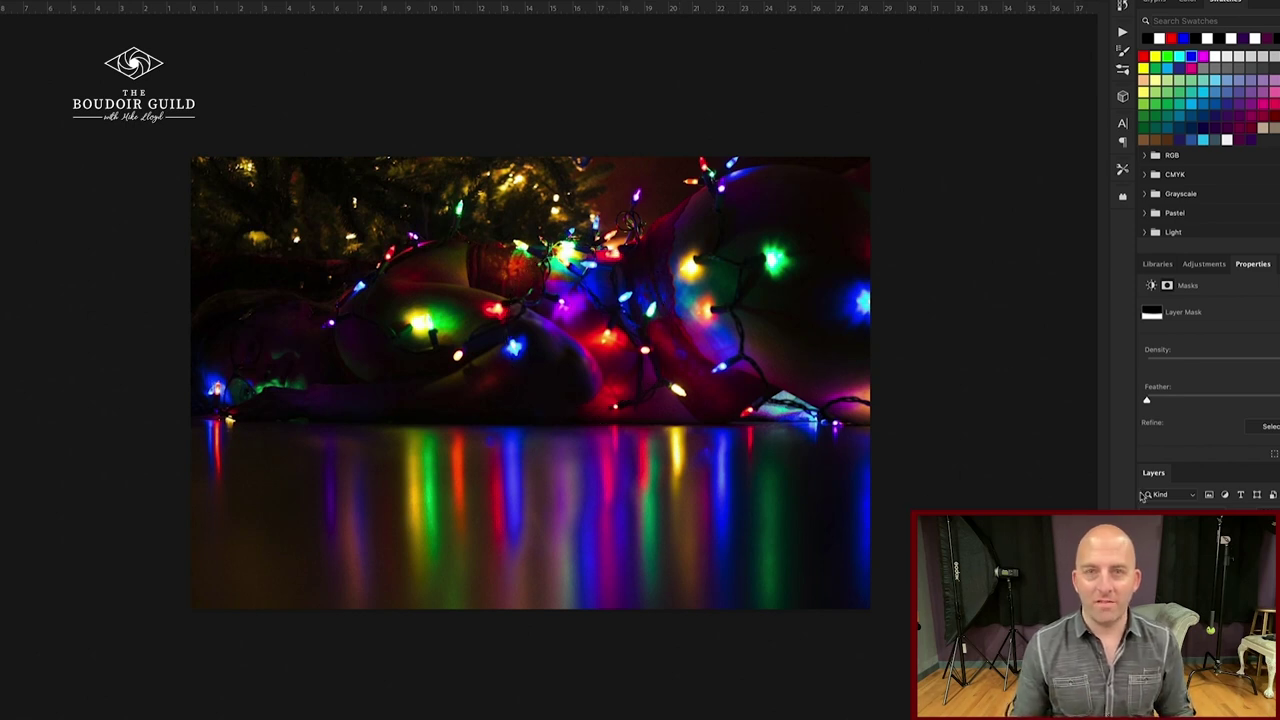
pyautogui.press('Delete')
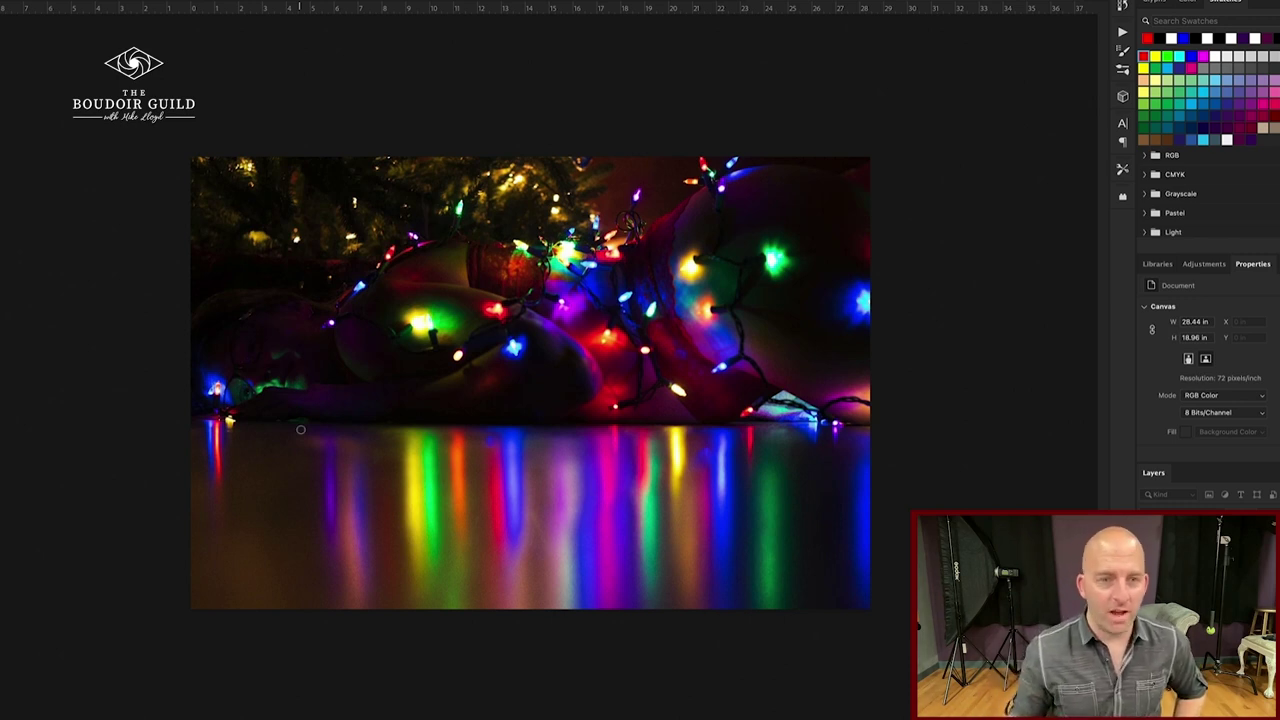
# Sketch red marks across the left figure and along the right, top and left edges, undoing each.
pyautogui.moveTo(285, 343)
pyautogui.mouseDown()
pyautogui.moveTo(231, 351)
pyautogui.moveTo(216, 381)
pyautogui.moveTo(303, 382)
pyautogui.moveTo(262, 345)
pyautogui.moveTo(563, 331)
pyautogui.moveTo(797, 237)
pyautogui.moveTo(898, 348)
pyautogui.mouseUp()
pyautogui.hotkey('ctrl', 'z')
pyautogui.hotkey('ctrl', 'z')
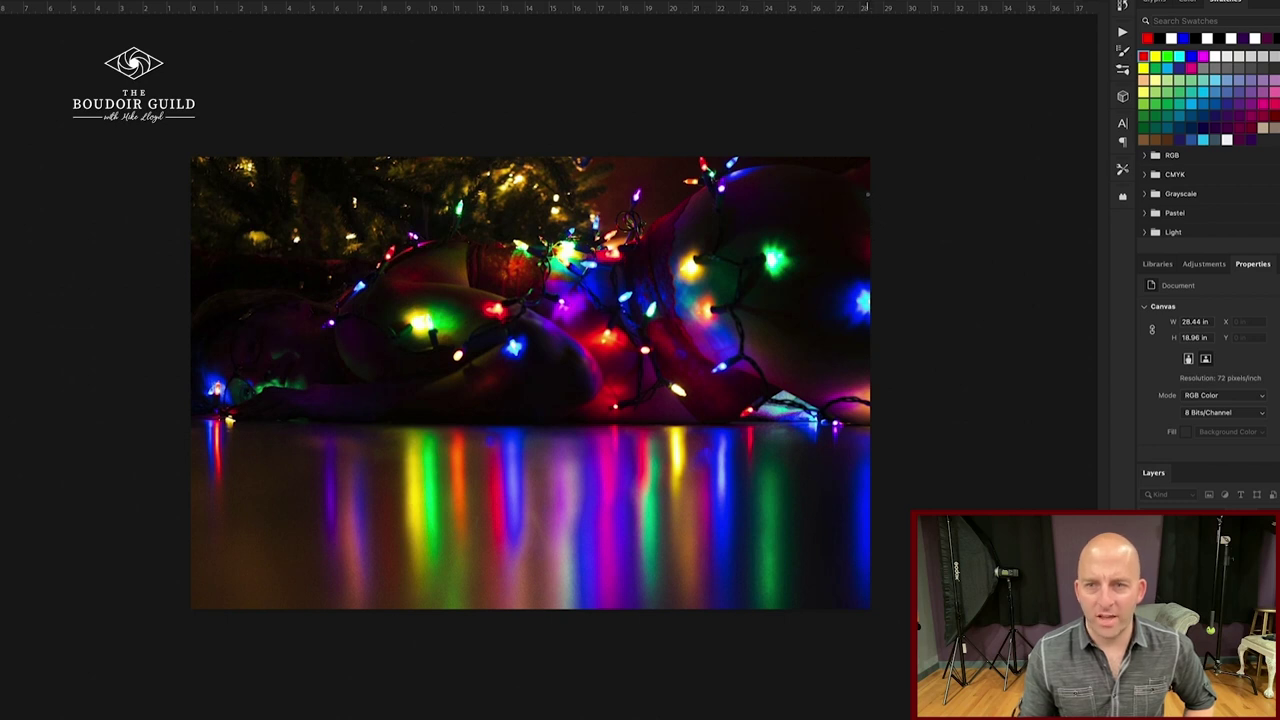
pyautogui.moveTo(868, 198); pyautogui.dragTo(871, 378)
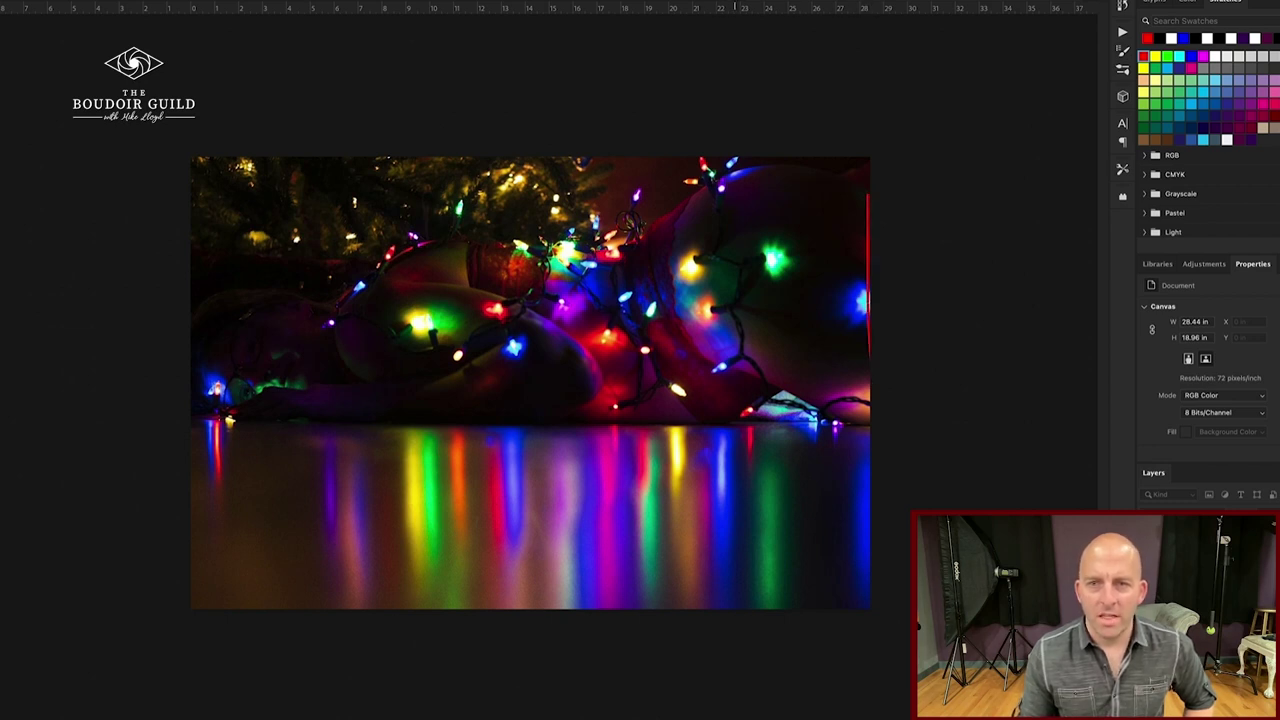
pyautogui.moveTo(732, 160); pyautogui.dragTo(850, 157)
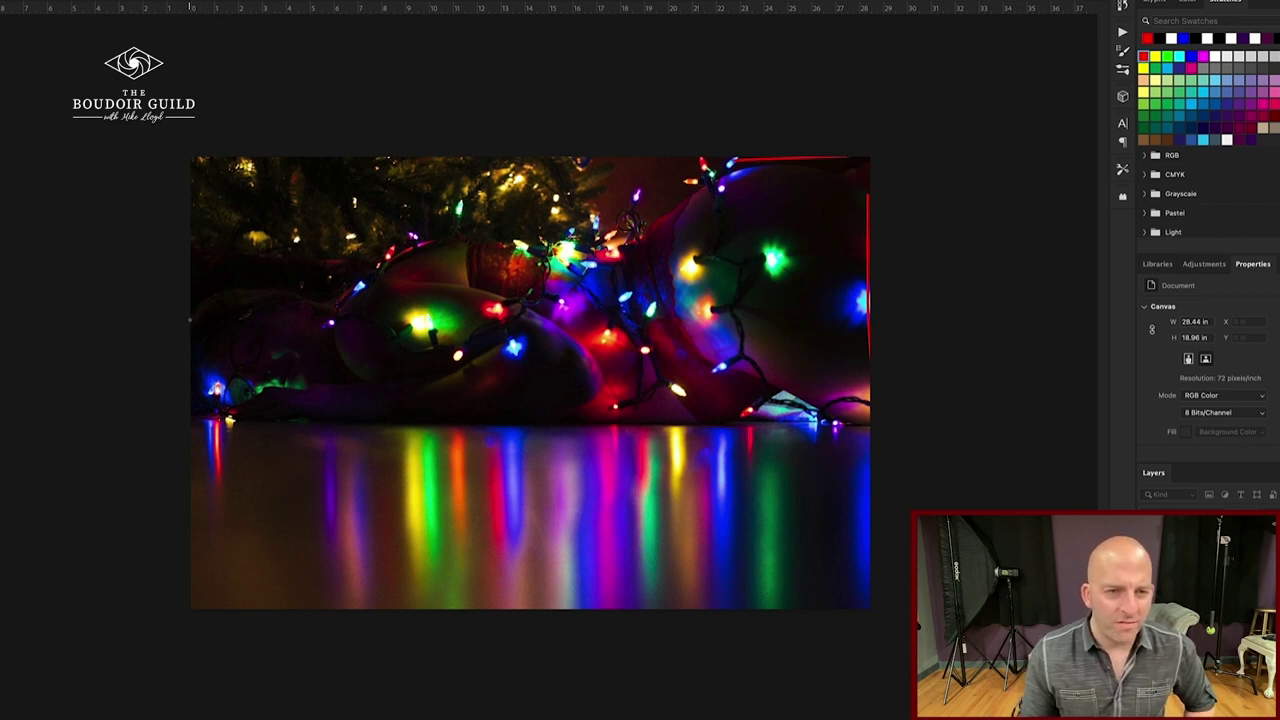
pyautogui.moveTo(192, 400)
pyautogui.mouseDown()
pyautogui.moveTo(193, 310)
pyautogui.moveTo(194, 410)
pyautogui.mouseUp()
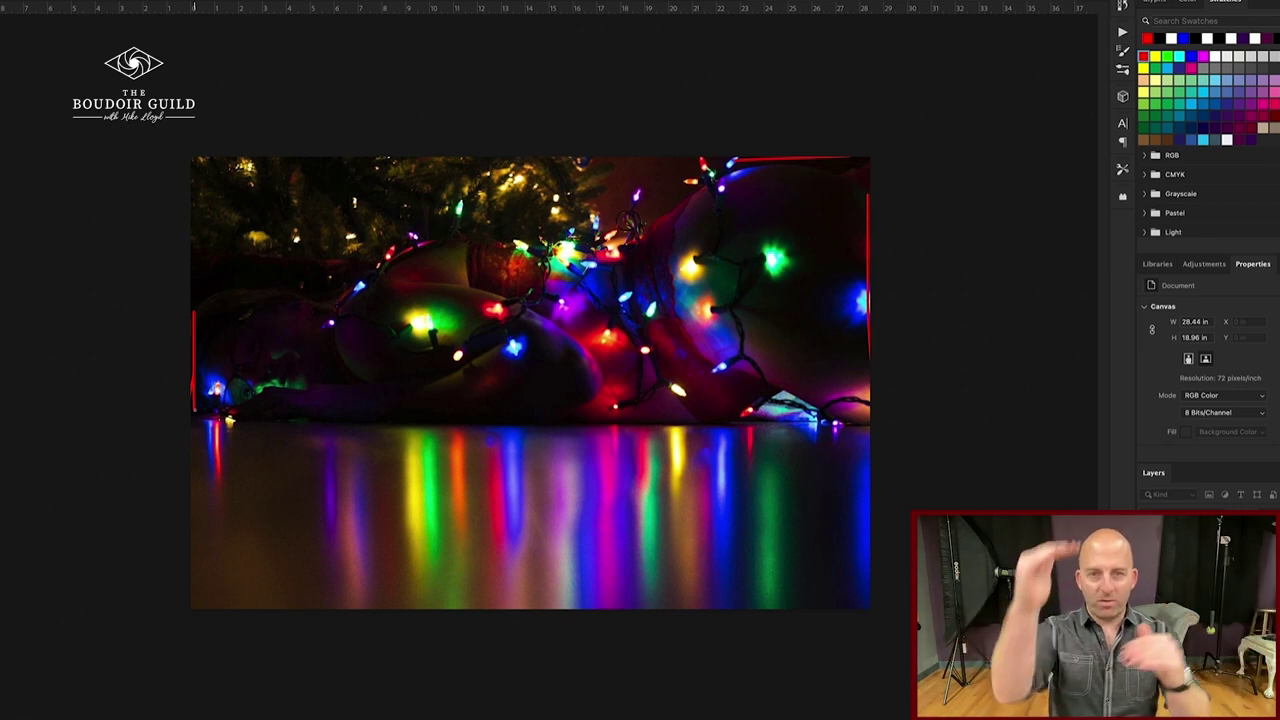
pyautogui.hotkey('ctrl', 'z')
pyautogui.hotkey('ctrl', 'z')
pyautogui.hotkey('ctrl', 'z')
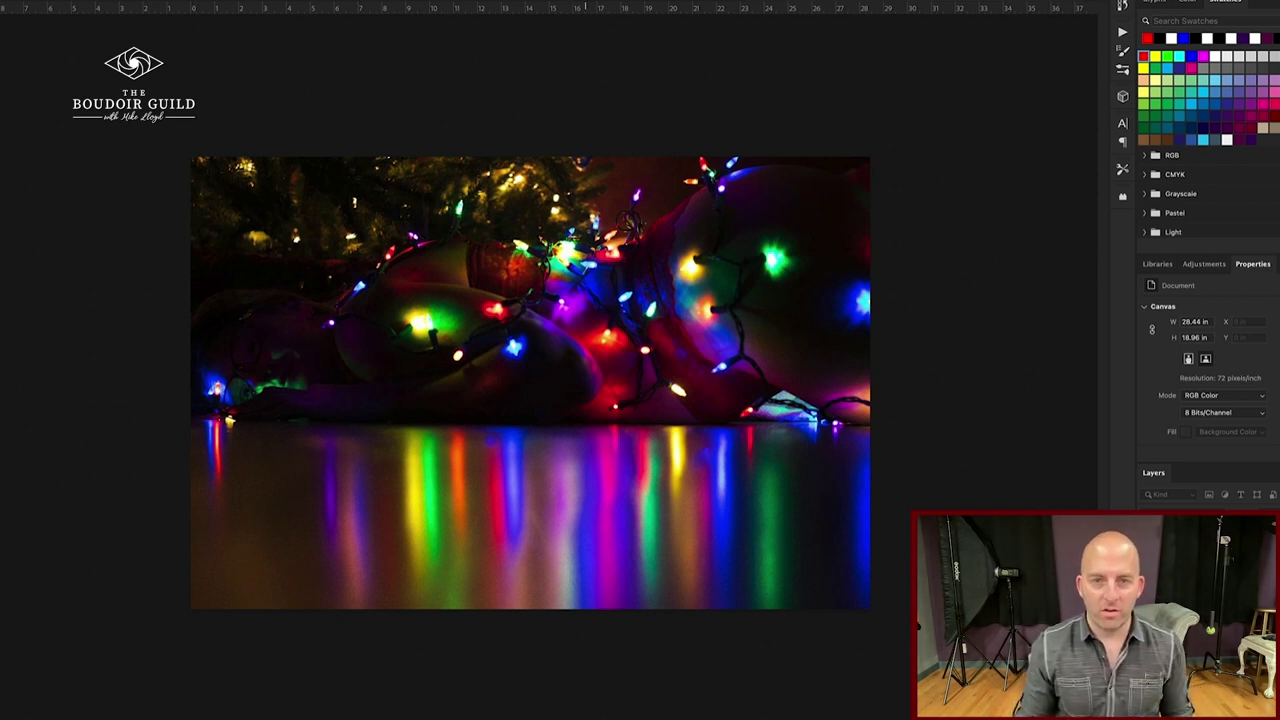
# Outline the reclining figure and circle the blue light at the left edge, then undo both.
pyautogui.moveTo(596, 223)
pyautogui.mouseDown()
pyautogui.moveTo(350, 250)
pyautogui.moveTo(440, 427)
pyautogui.moveTo(818, 303)
pyautogui.moveTo(296, 241)
pyautogui.mouseUp()
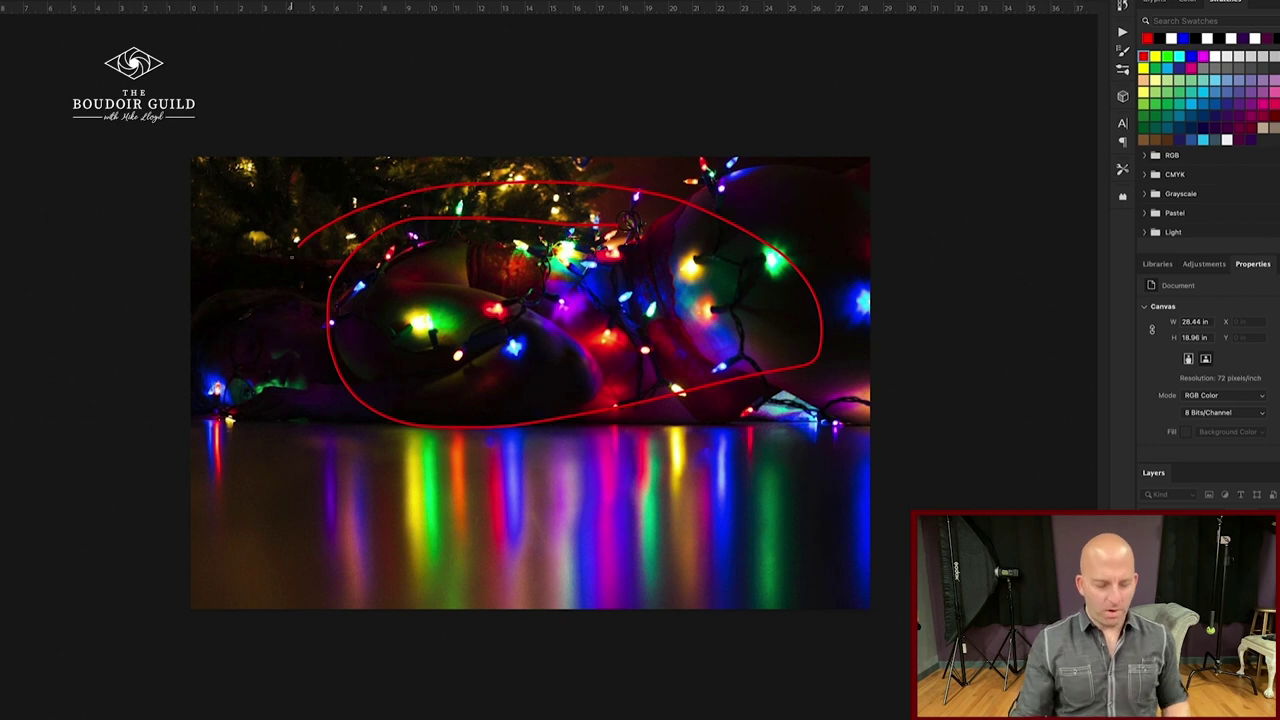
pyautogui.hotkey('ctrl', 'z')
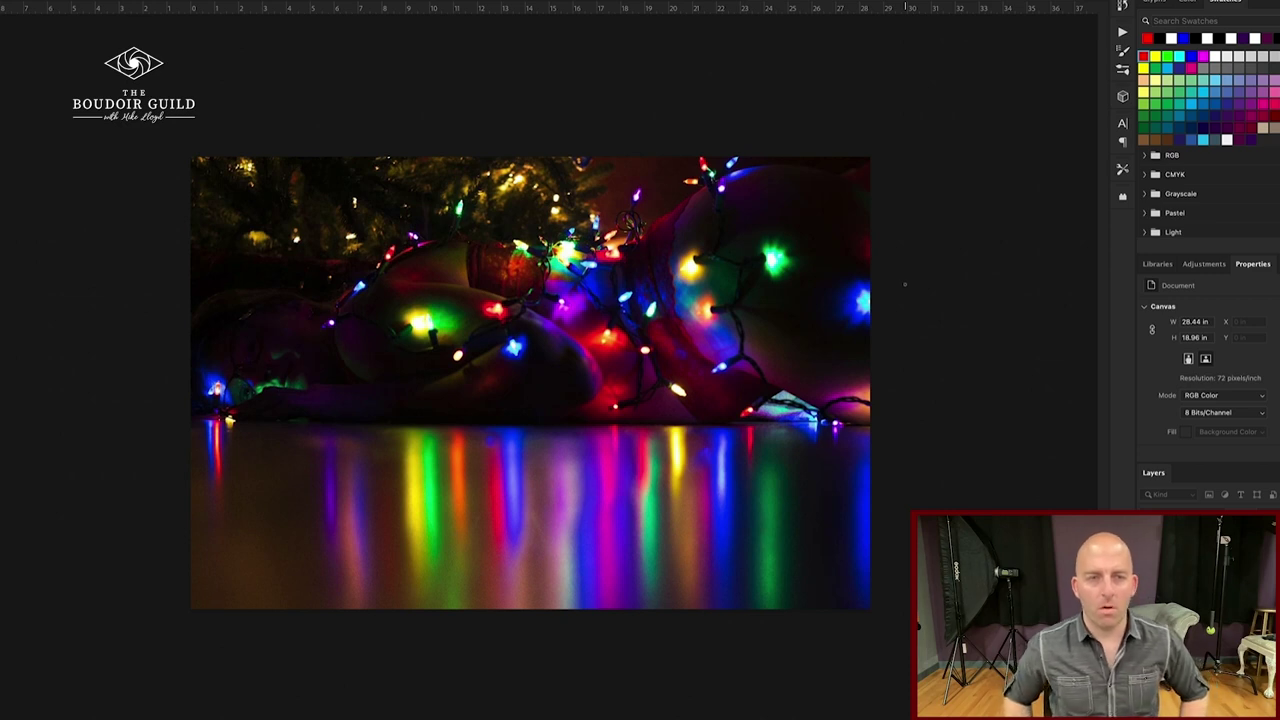
pyautogui.moveTo(226, 380)
pyautogui.mouseDown()
pyautogui.moveTo(200, 390)
pyautogui.moveTo(277, 375)
pyautogui.moveTo(274, 389)
pyautogui.mouseUp()
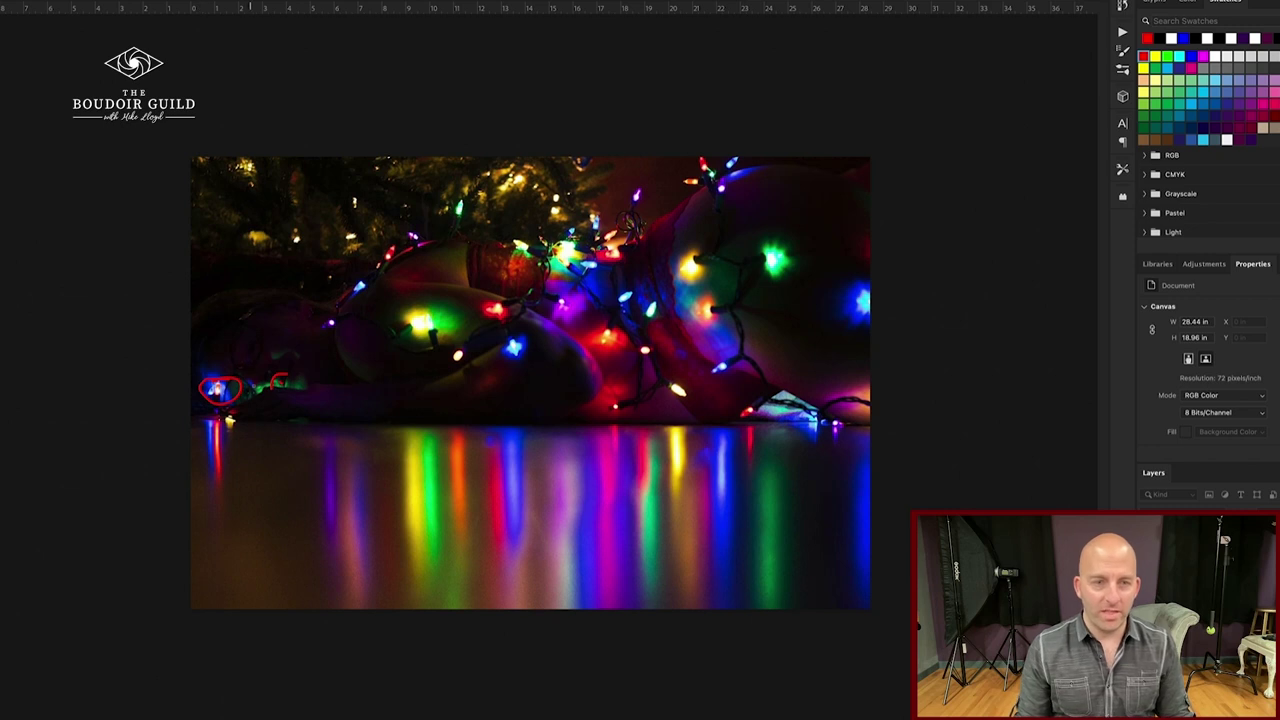
pyautogui.hotkey('ctrl', 'z')
pyautogui.hotkey('ctrl', 'z')
pyautogui.hotkey('ctrl', 'z')
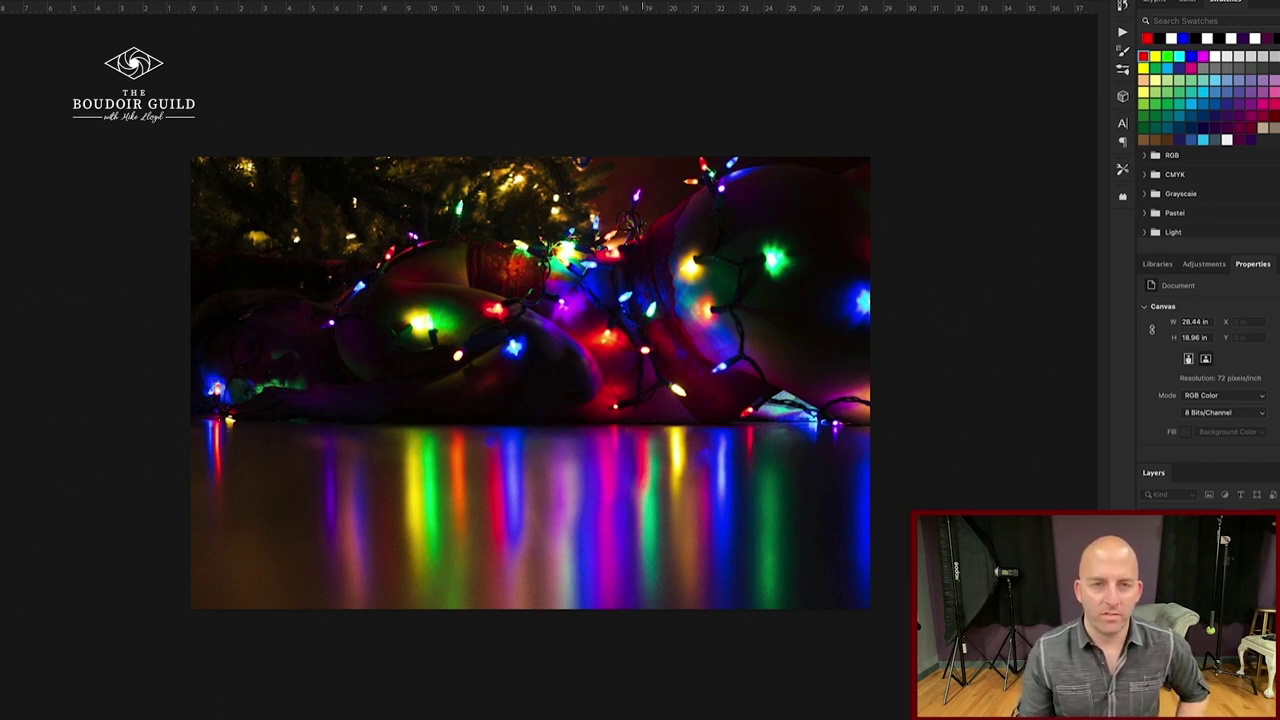
# Try red strokes on the lower-left body, left lights and upper left, then undo them.
pyautogui.moveTo(232, 412); pyautogui.dragTo(469, 397)
pyautogui.moveTo(358, 300)
pyautogui.mouseDown()
pyautogui.moveTo(300, 318)
pyautogui.moveTo(252, 298)
pyautogui.moveTo(262, 294)
pyautogui.mouseUp()
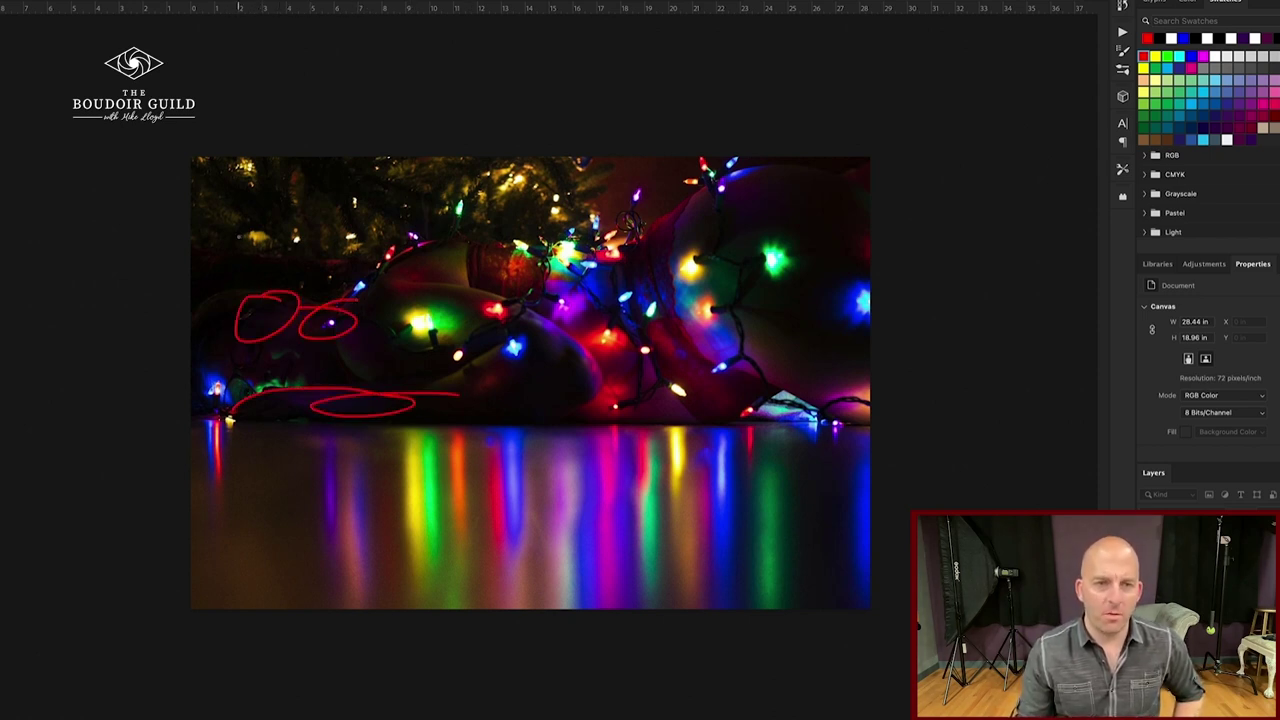
pyautogui.moveTo(240, 245); pyautogui.dragTo(398, 235)
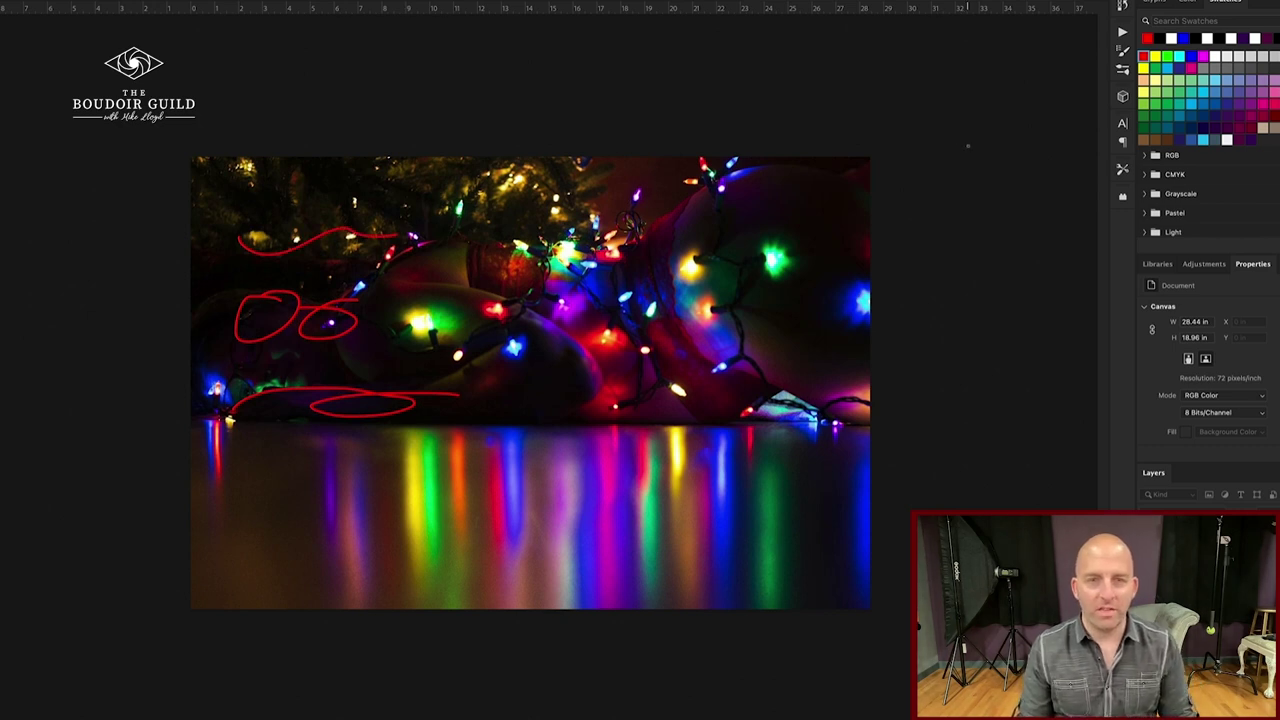
pyautogui.press('super+z')
pyautogui.press('super+z')
pyautogui.press('super+z')
pyautogui.press('super+z')
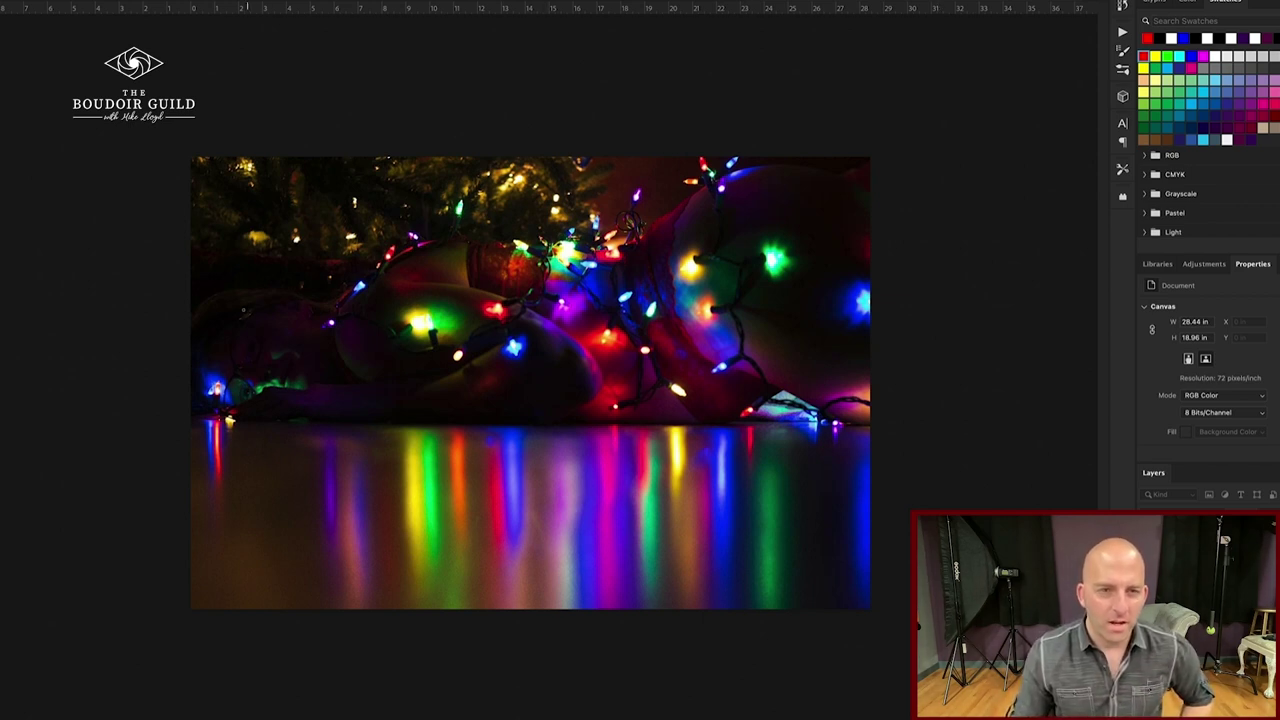
# Draw a red arc at lower left, a zigzag at upper left, and circle the centre lights.
pyautogui.moveTo(202, 309)
pyautogui.mouseDown()
pyautogui.moveTo(224, 289)
pyautogui.moveTo(330, 301)
pyautogui.moveTo(233, 270)
pyautogui.mouseUp()
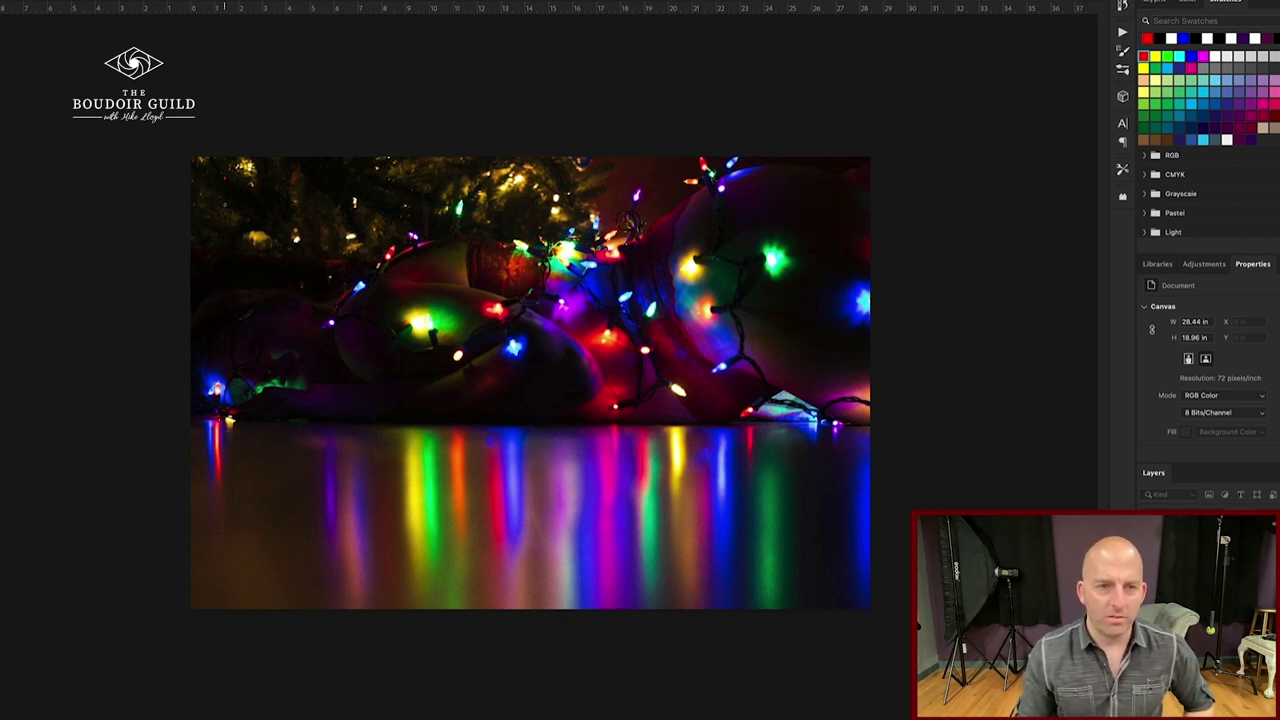
pyautogui.moveTo(224, 228)
pyautogui.mouseDown()
pyautogui.moveTo(268, 200)
pyautogui.moveTo(406, 200)
pyautogui.moveTo(440, 176)
pyautogui.mouseUp()
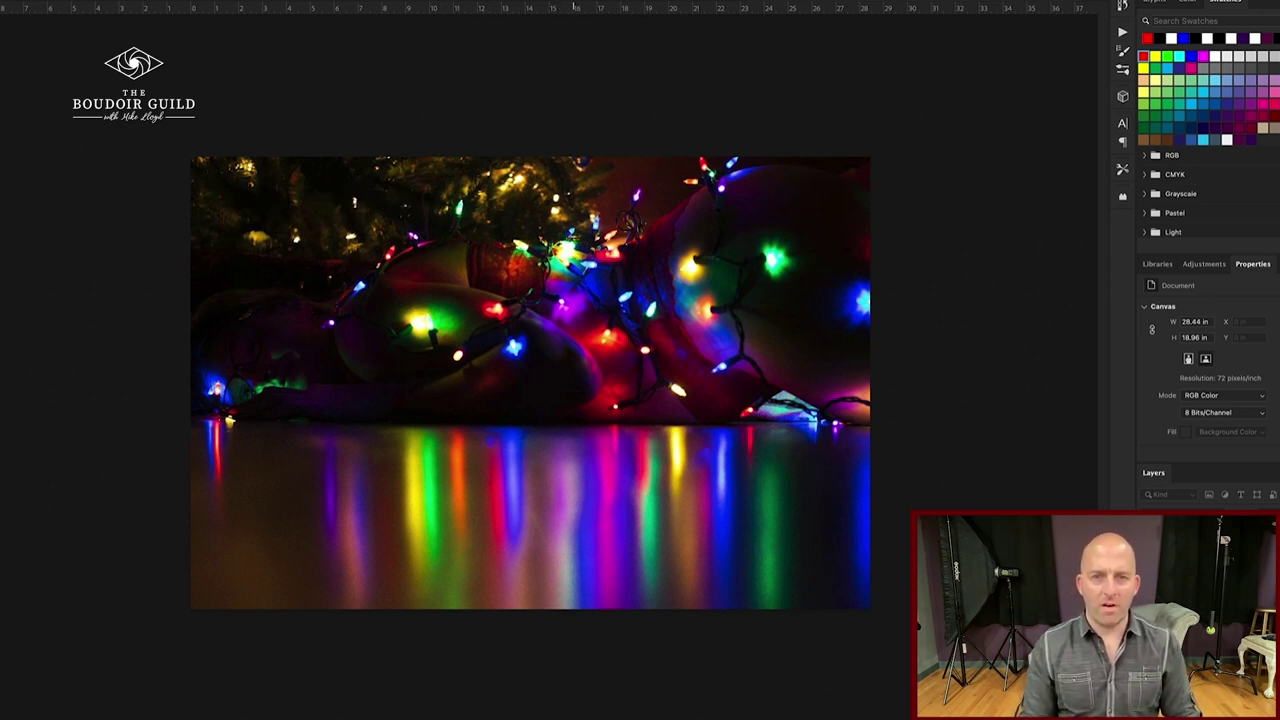
pyautogui.moveTo(572, 250)
pyautogui.mouseDown()
pyautogui.moveTo(625, 385)
pyautogui.moveTo(750, 290)
pyautogui.mouseUp()
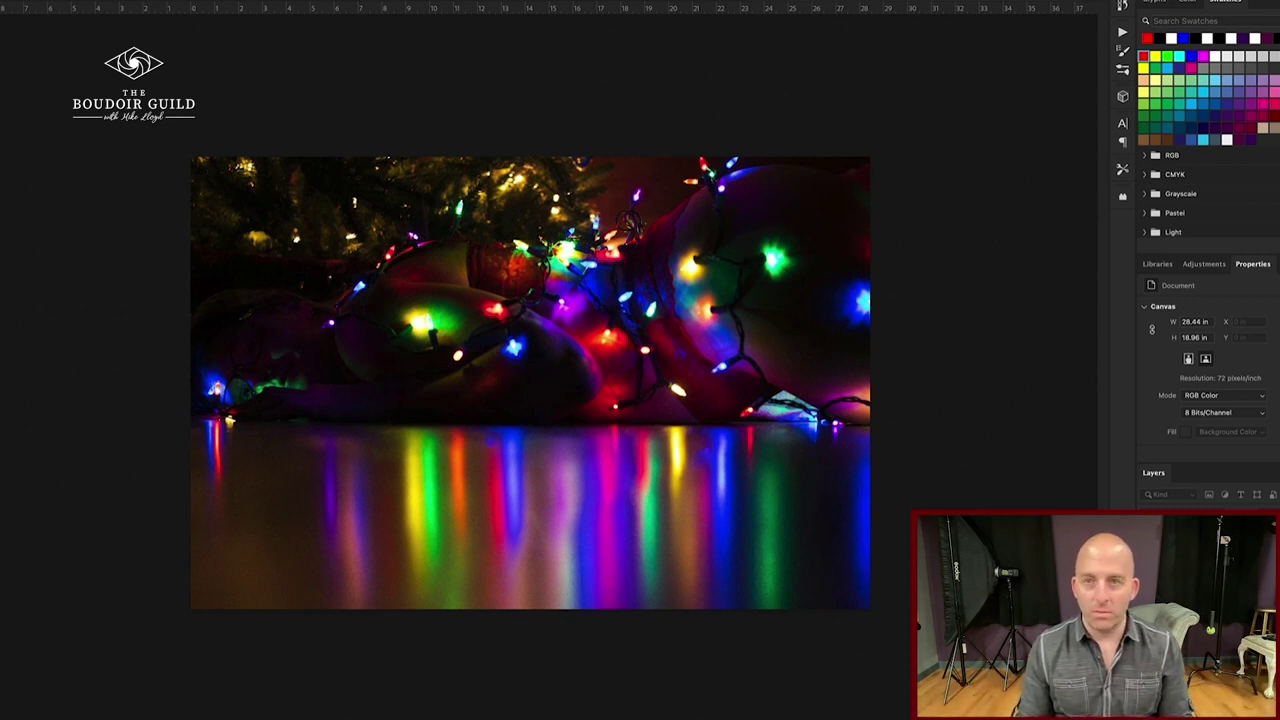
# Draw thin red lines along the photo's right edge, top and left side.
pyautogui.moveTo(868, 252); pyautogui.dragTo(862, 362)
pyautogui.moveTo(720, 170); pyautogui.dragTo(788, 167)
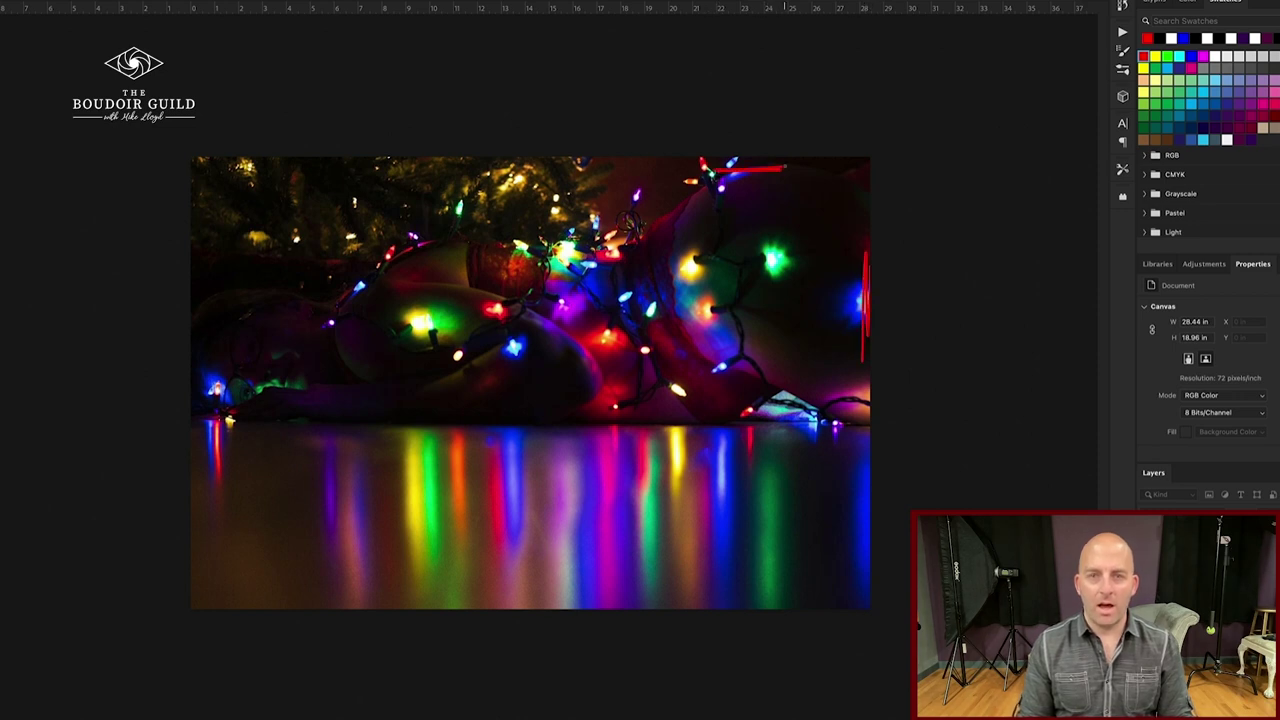
pyautogui.moveTo(206, 346); pyautogui.dragTo(210, 222)
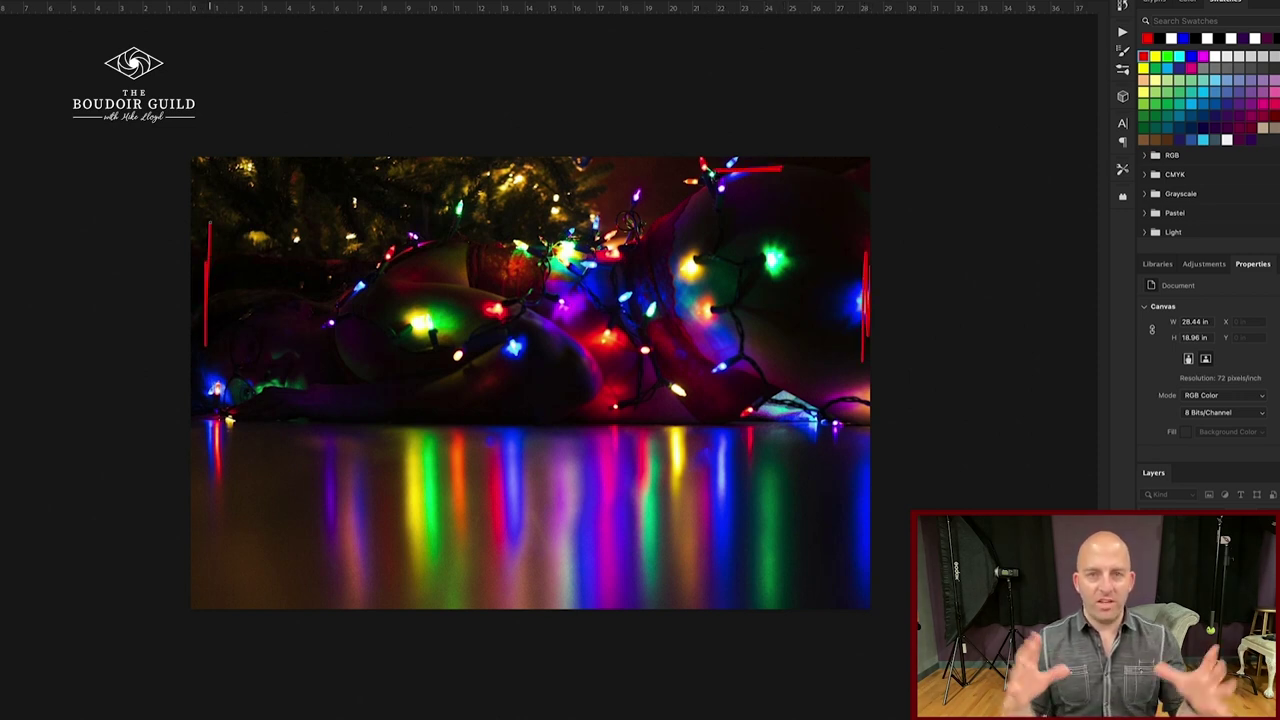
# Close the current photo past the save prompt and rotate the next image 180°.
pyautogui.press('super+w')
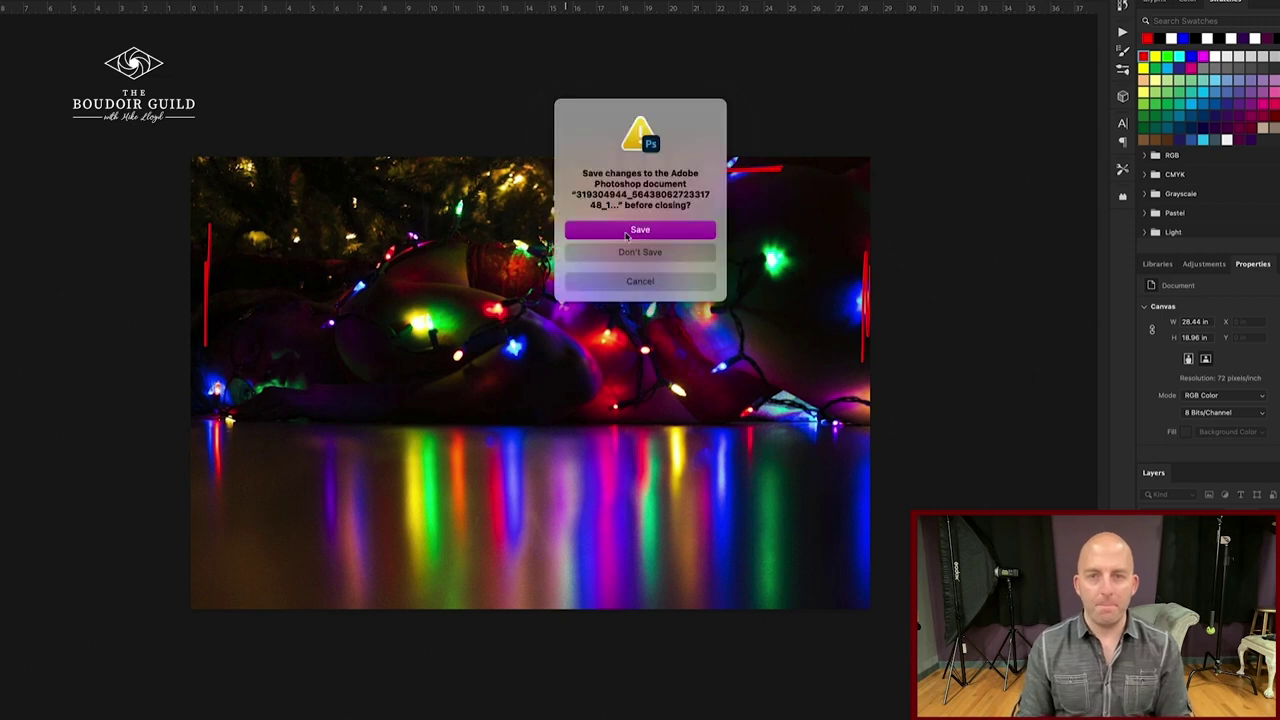
pyautogui.click(645, 252)
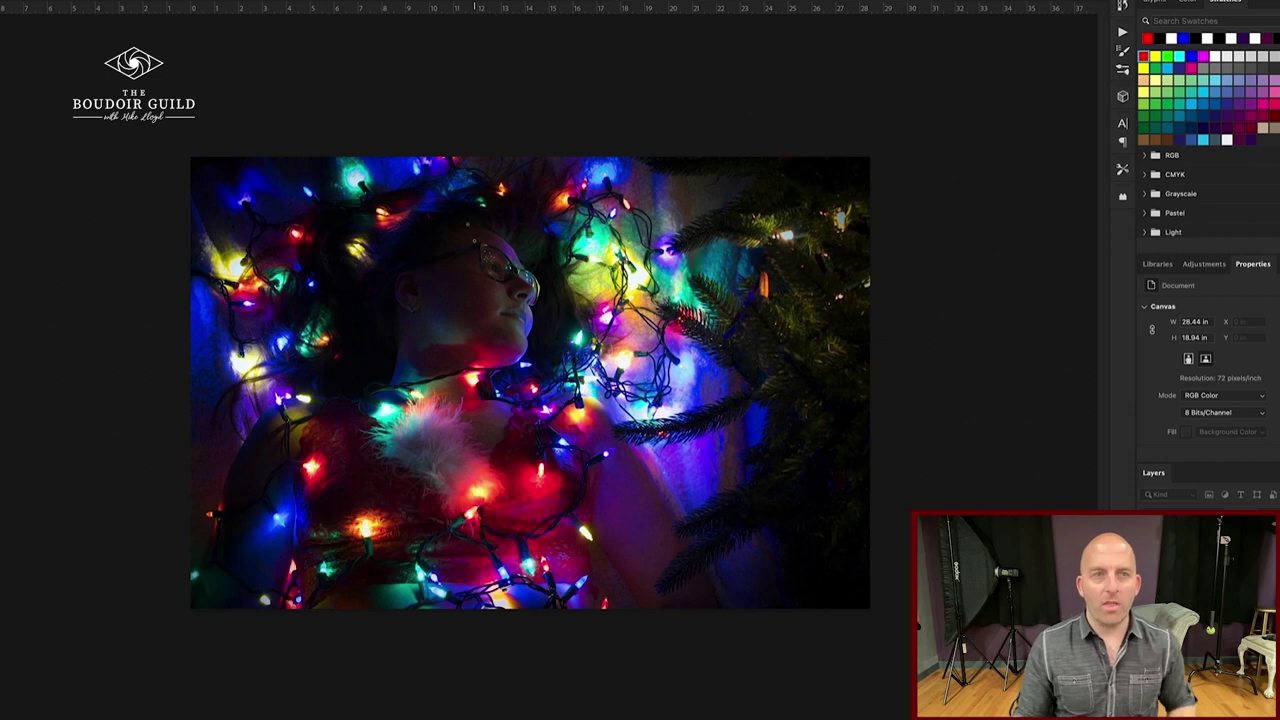
pyautogui.click(105, 1)
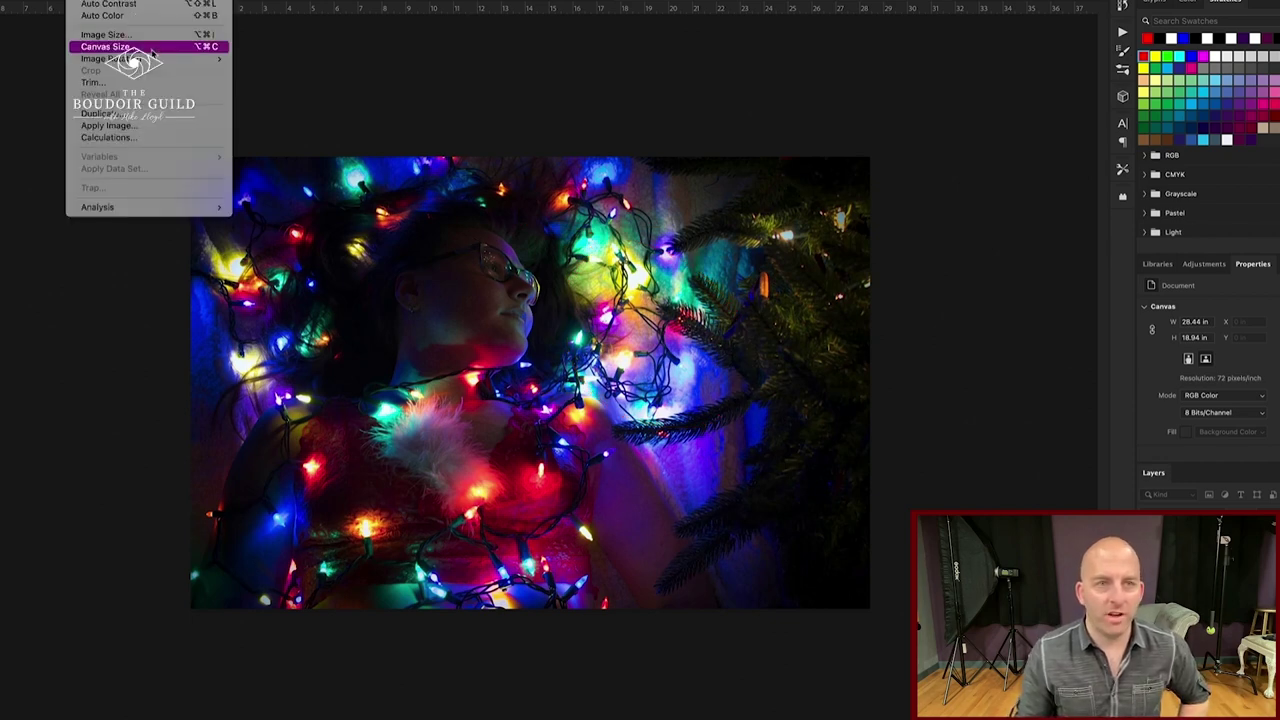
pyautogui.moveTo(143, 58)
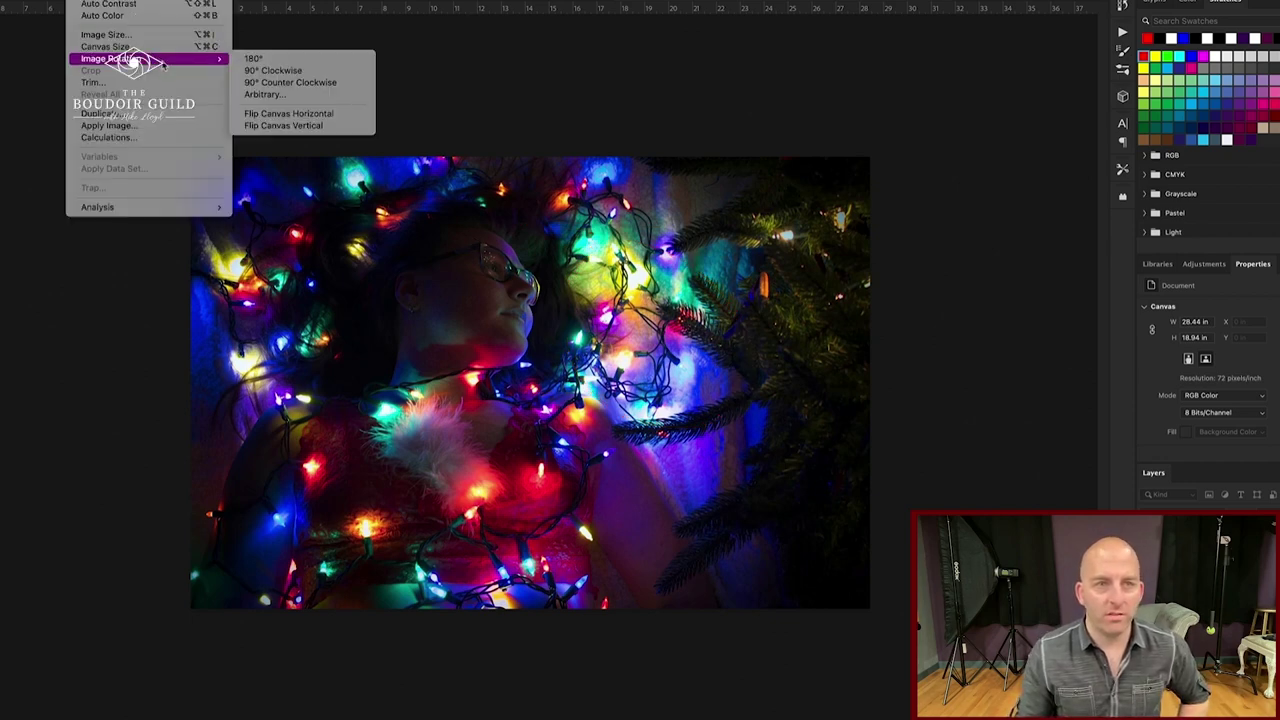
pyautogui.click(258, 58)
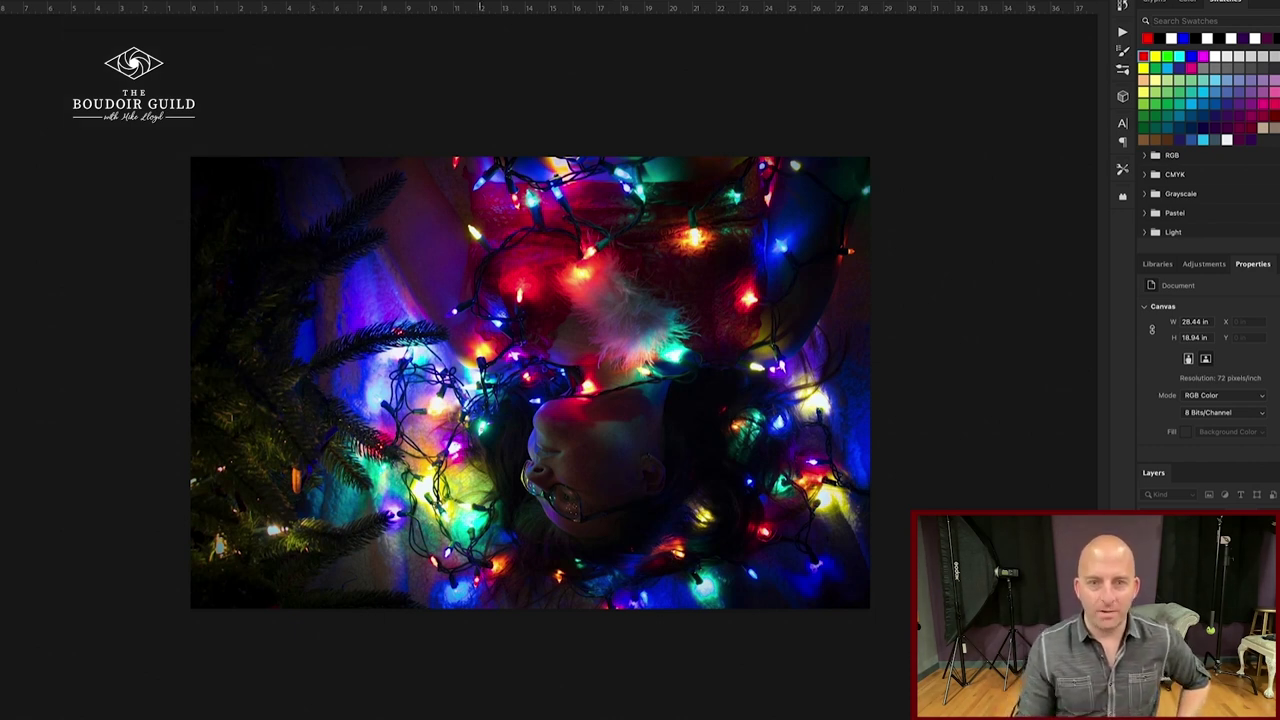
# Circle the left-centre lights and trace the woman's face profile in red.
pyautogui.moveTo(480, 400)
pyautogui.mouseDown()
pyautogui.moveTo(340, 540)
pyautogui.moveTo(505, 420)
pyautogui.mouseUp()
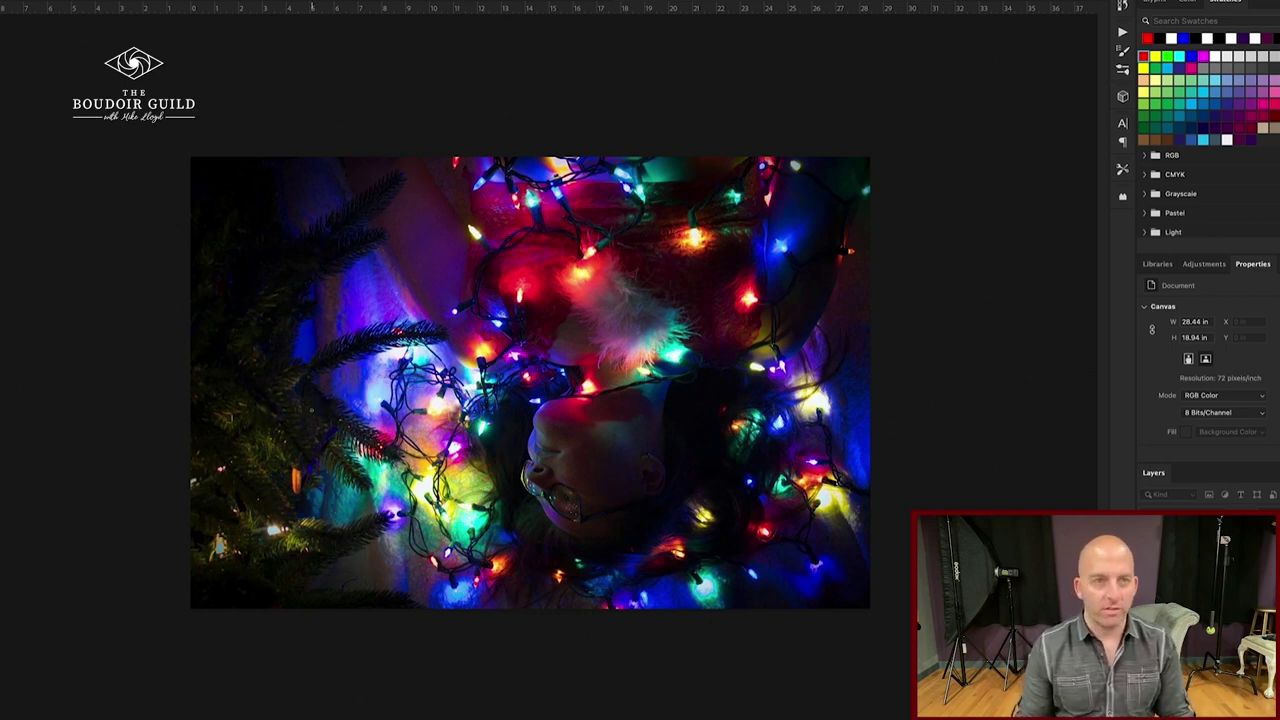
pyautogui.moveTo(512, 268); pyautogui.dragTo(527, 326)
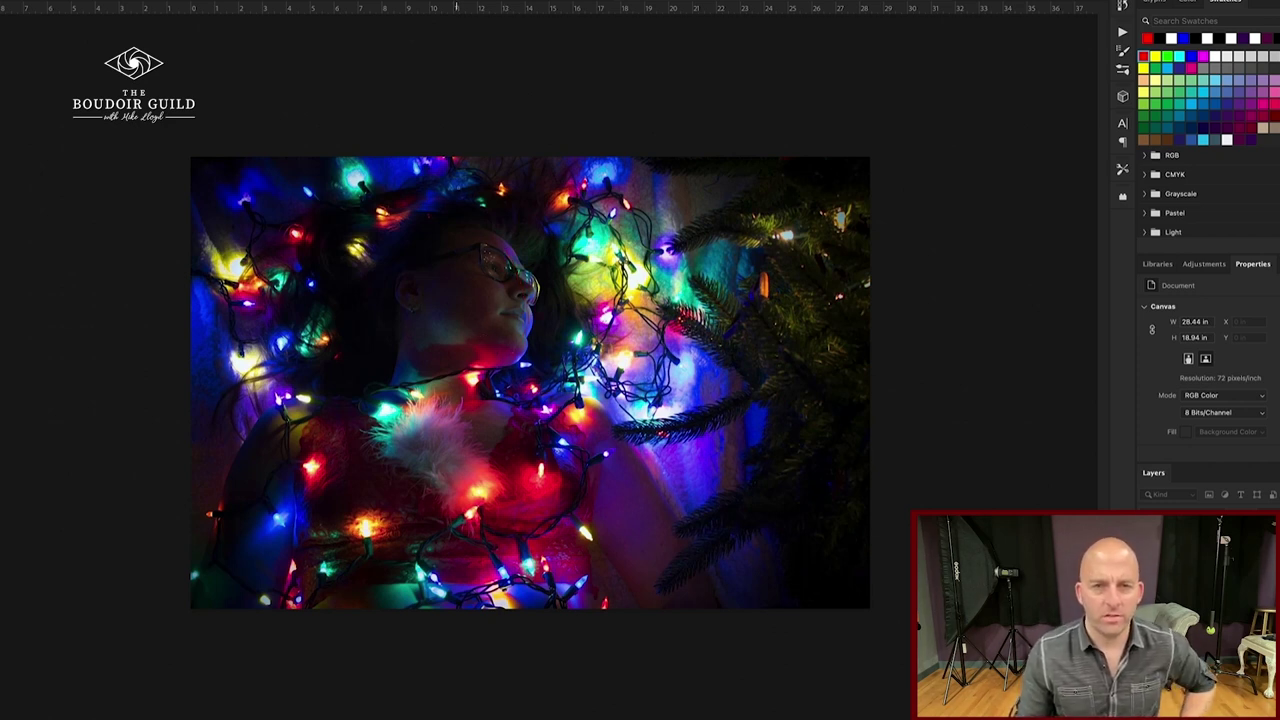
pyautogui.press('c')
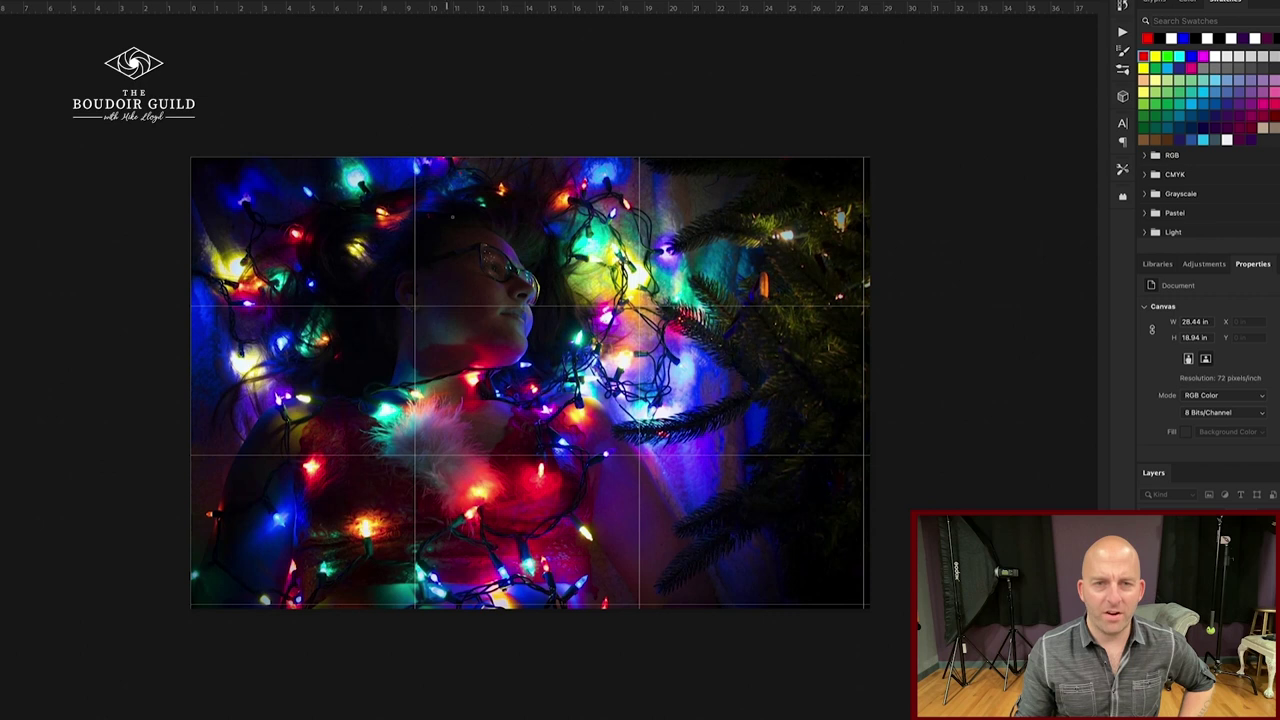
pyautogui.moveTo(477, 226)
pyautogui.mouseDown()
pyautogui.moveTo(456, 212)
pyautogui.moveTo(444, 238)
pyautogui.mouseUp()
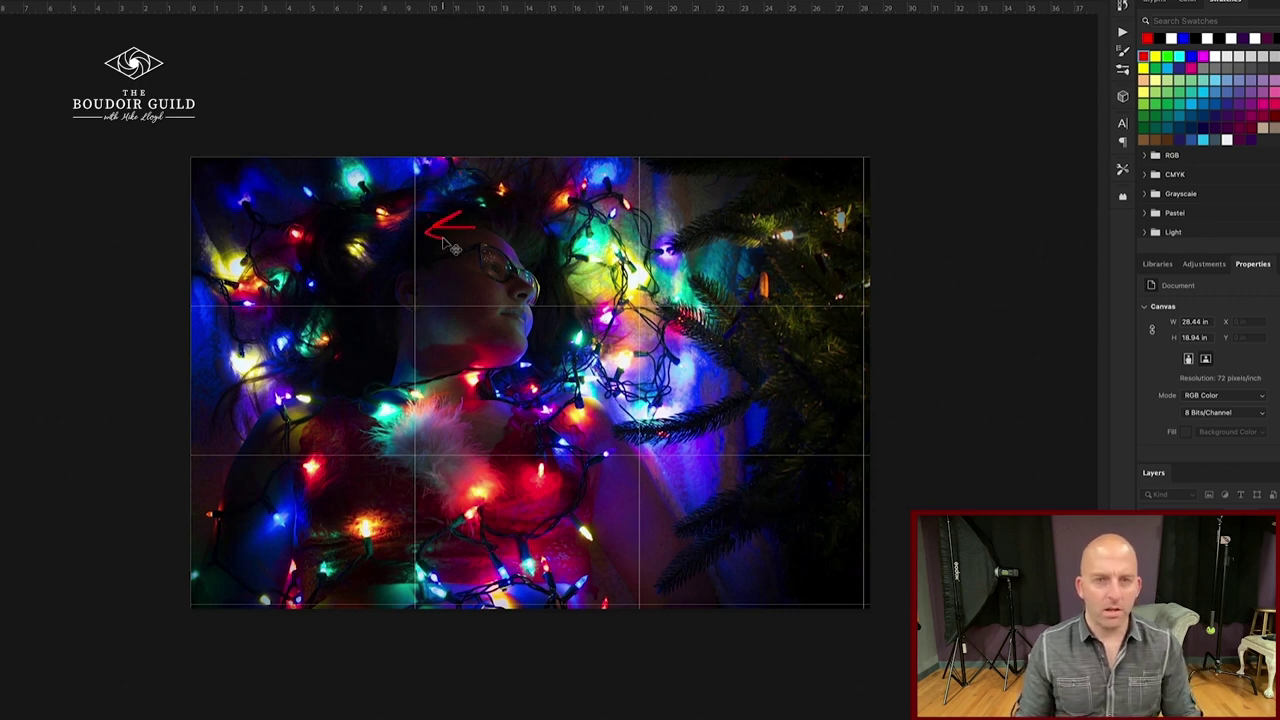
pyautogui.moveTo(473, 226); pyautogui.dragTo(473, 358)
pyautogui.moveTo(414, 218); pyautogui.dragTo(414, 376)
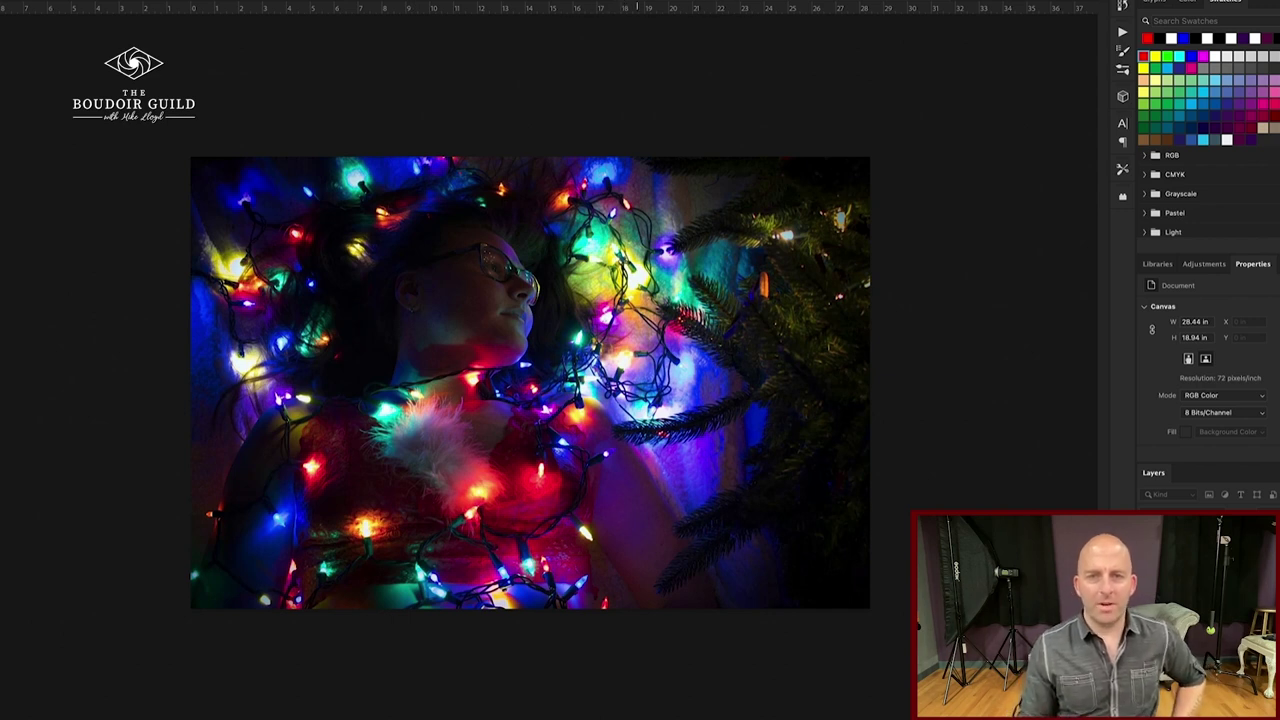
pyautogui.moveTo(640, 250)
pyautogui.mouseDown()
pyautogui.moveTo(598, 292)
pyautogui.moveTo(562, 240)
pyautogui.mouseUp()
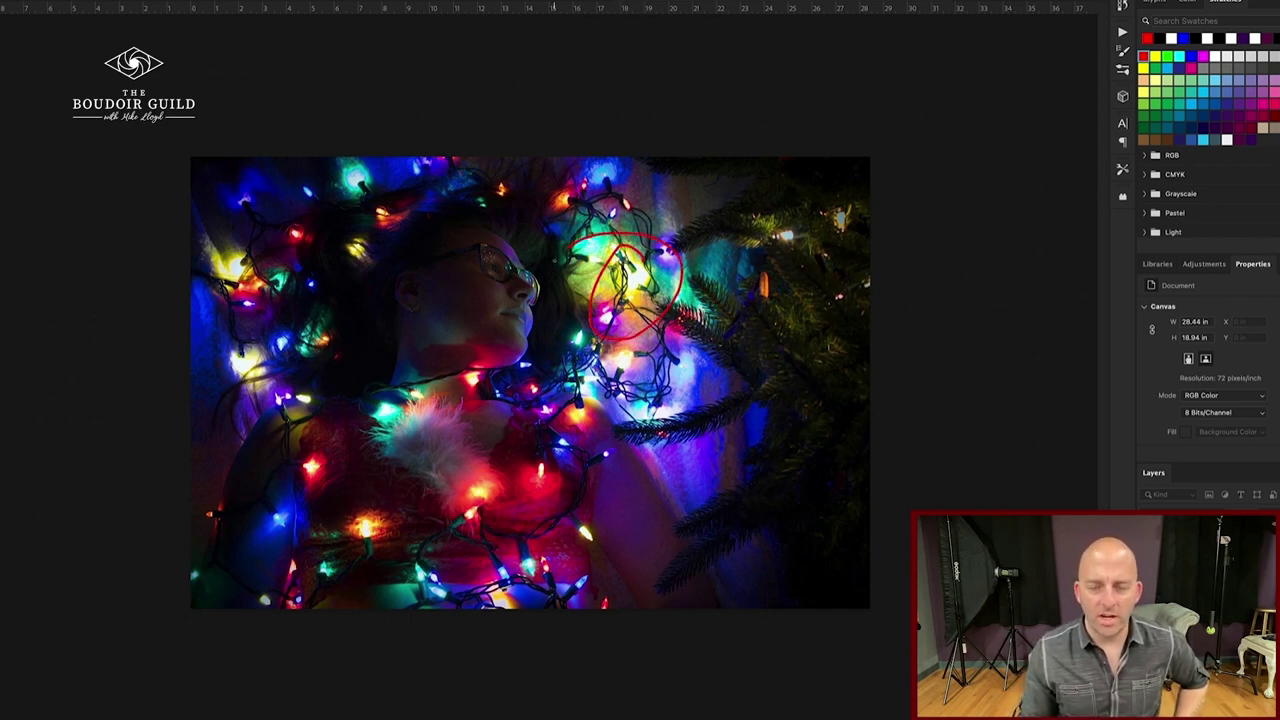
pyautogui.moveTo(515, 237)
pyautogui.mouseDown()
pyautogui.moveTo(351, 367)
pyautogui.moveTo(589, 380)
pyautogui.moveTo(468, 307)
pyautogui.mouseUp()
pyautogui.press('Escape')
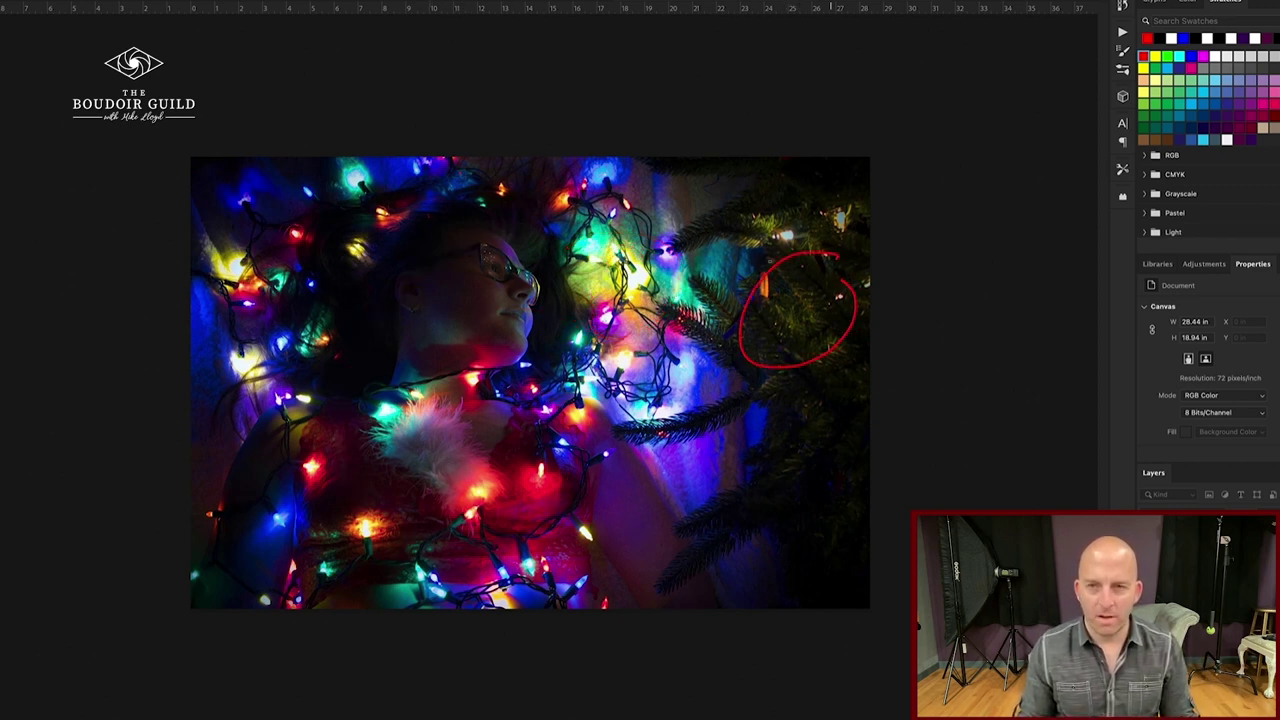
pyautogui.moveTo(634, 226); pyautogui.dragTo(665, 254)
pyautogui.moveTo(444, 414)
pyautogui.mouseDown()
pyautogui.moveTo(386, 420)
pyautogui.moveTo(456, 418)
pyautogui.mouseUp()
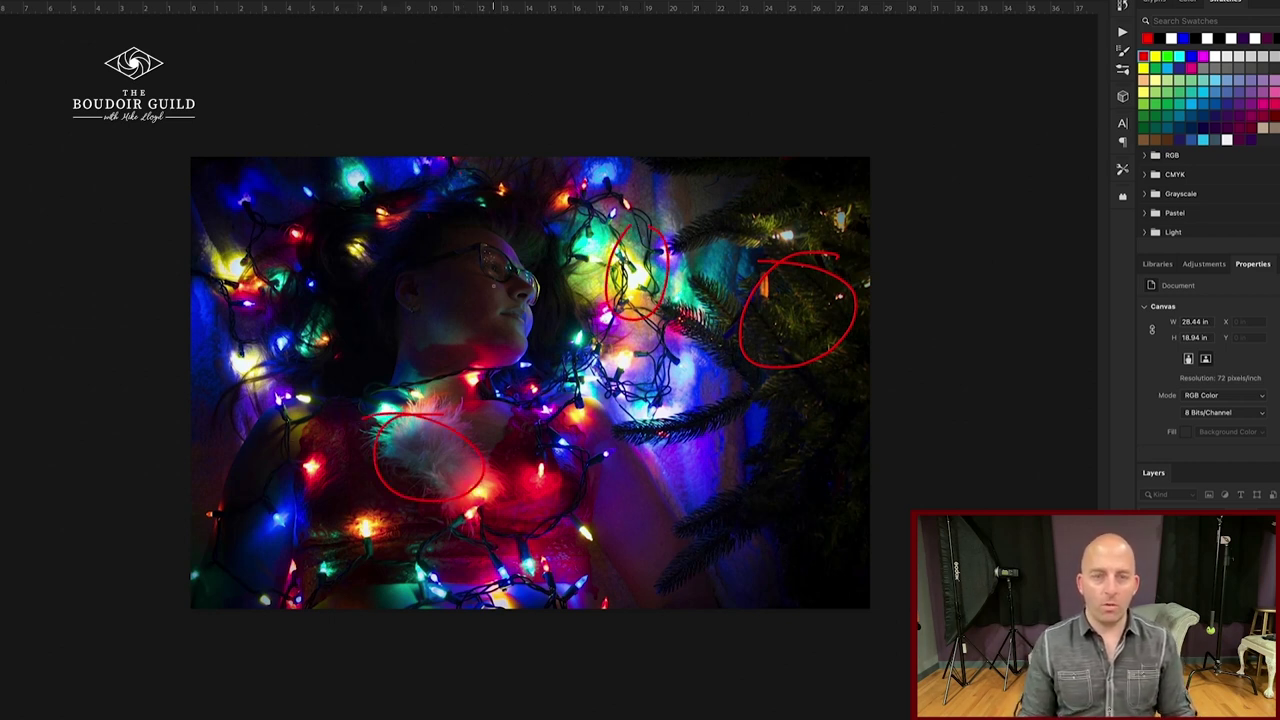
pyautogui.moveTo(492, 286)
pyautogui.mouseDown()
pyautogui.moveTo(325, 421)
pyautogui.moveTo(452, 331)
pyautogui.moveTo(612, 554)
pyautogui.mouseUp()
pyautogui.hotkey('ctrl', 'z')
pyautogui.hotkey('ctrl', 'z')
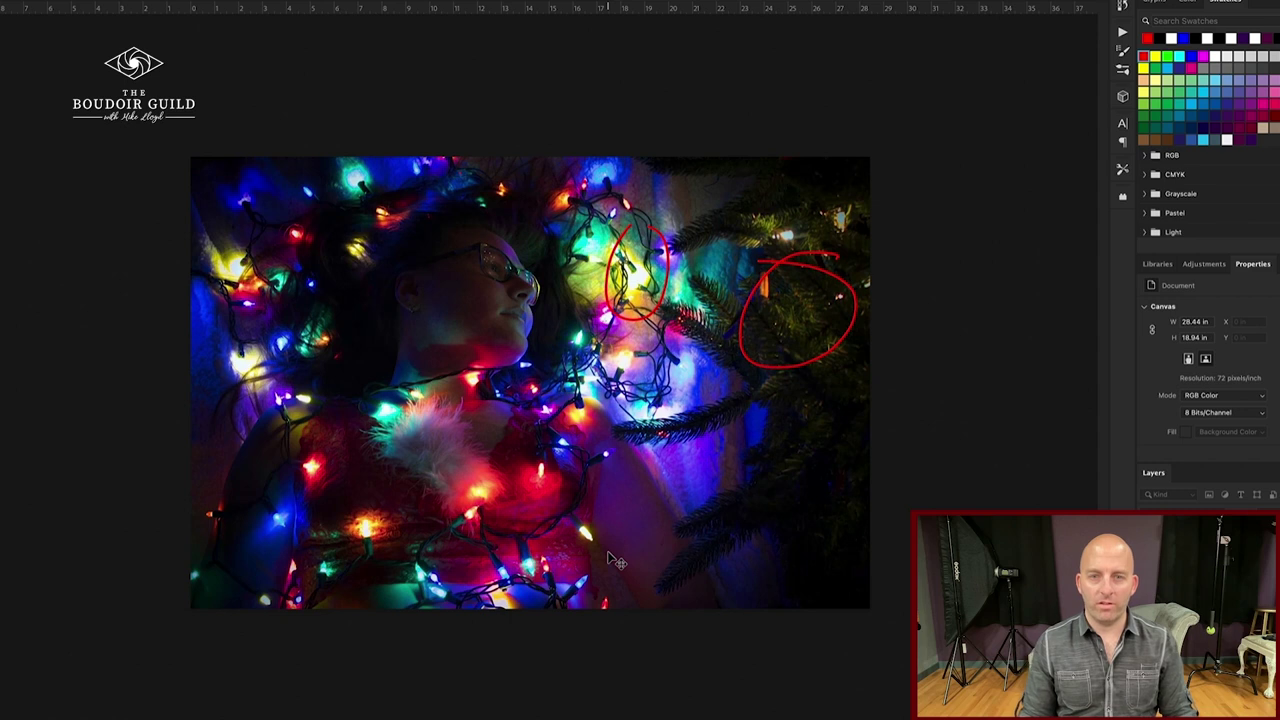
pyautogui.hotkey('ctrl', 'z')
pyautogui.hotkey('ctrl', 'z')
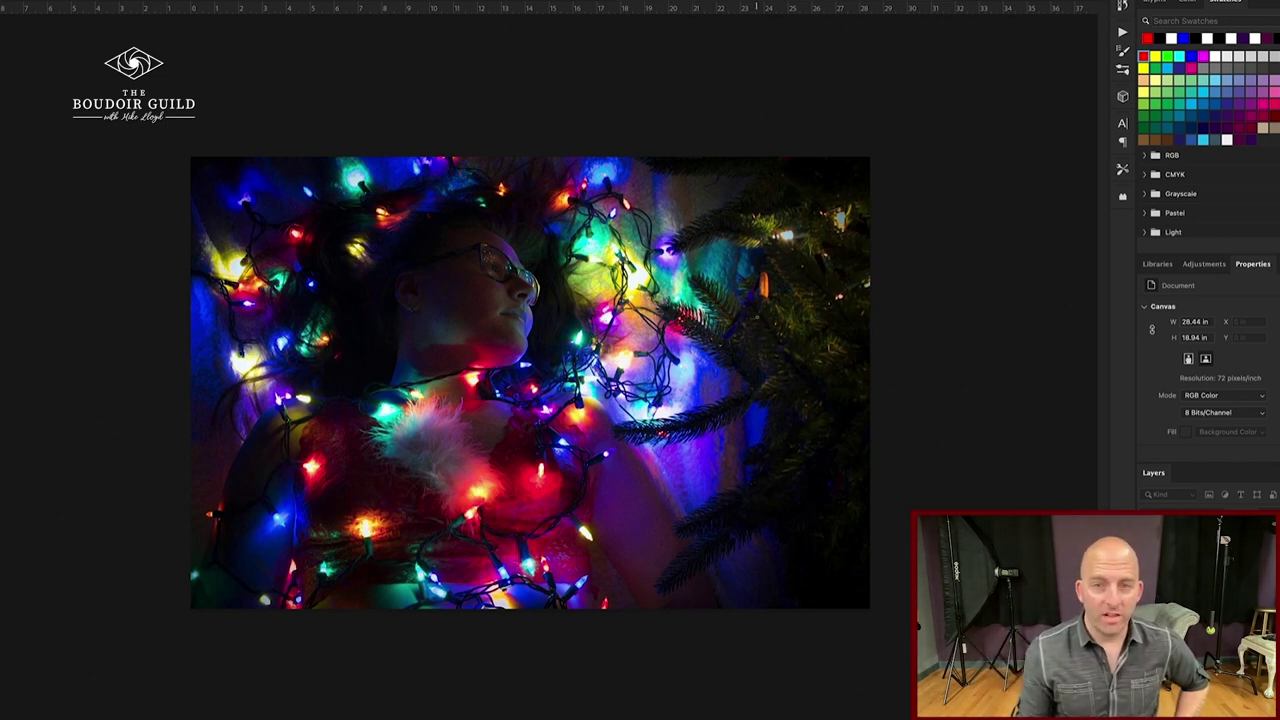
pyautogui.moveTo(815, 226)
pyautogui.mouseDown()
pyautogui.moveTo(831, 265)
pyautogui.moveTo(793, 308)
pyautogui.moveTo(787, 590)
pyautogui.mouseUp()
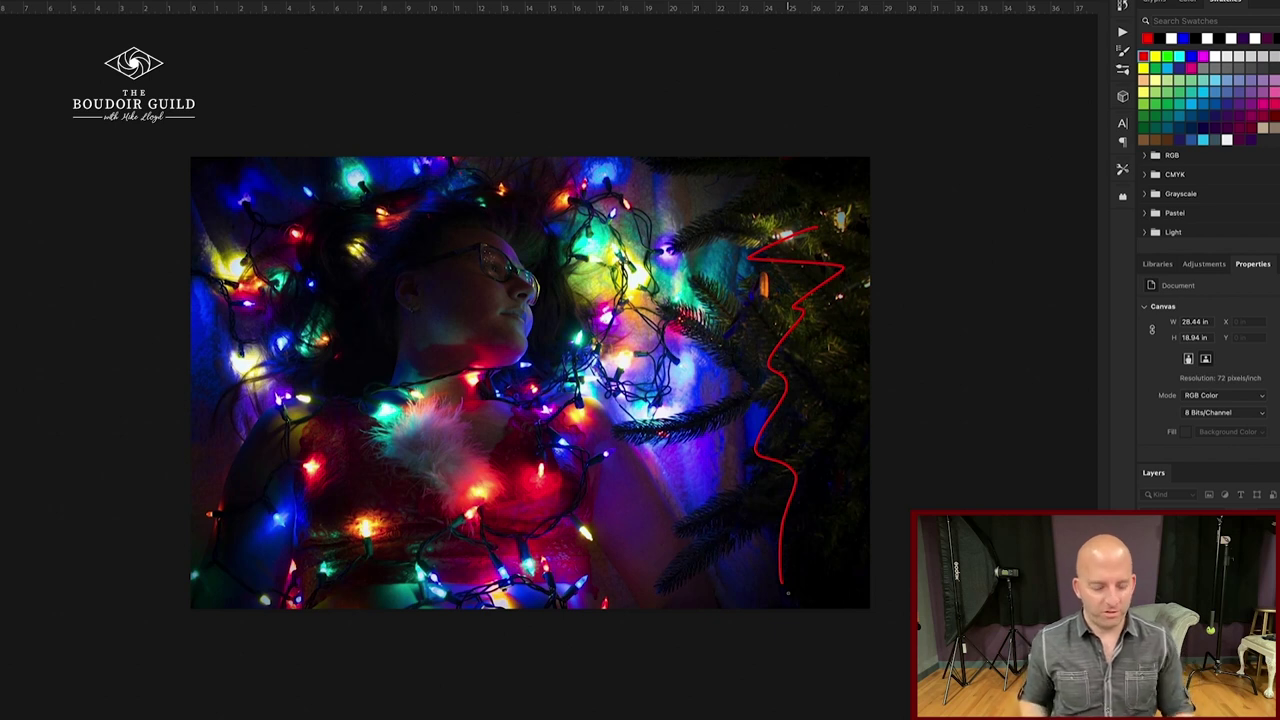
pyautogui.moveTo(662, 420)
pyautogui.mouseDown()
pyautogui.moveTo(748, 400)
pyautogui.moveTo(682, 316)
pyautogui.moveTo(730, 282)
pyautogui.moveTo(746, 226)
pyautogui.moveTo(682, 240)
pyautogui.mouseUp()
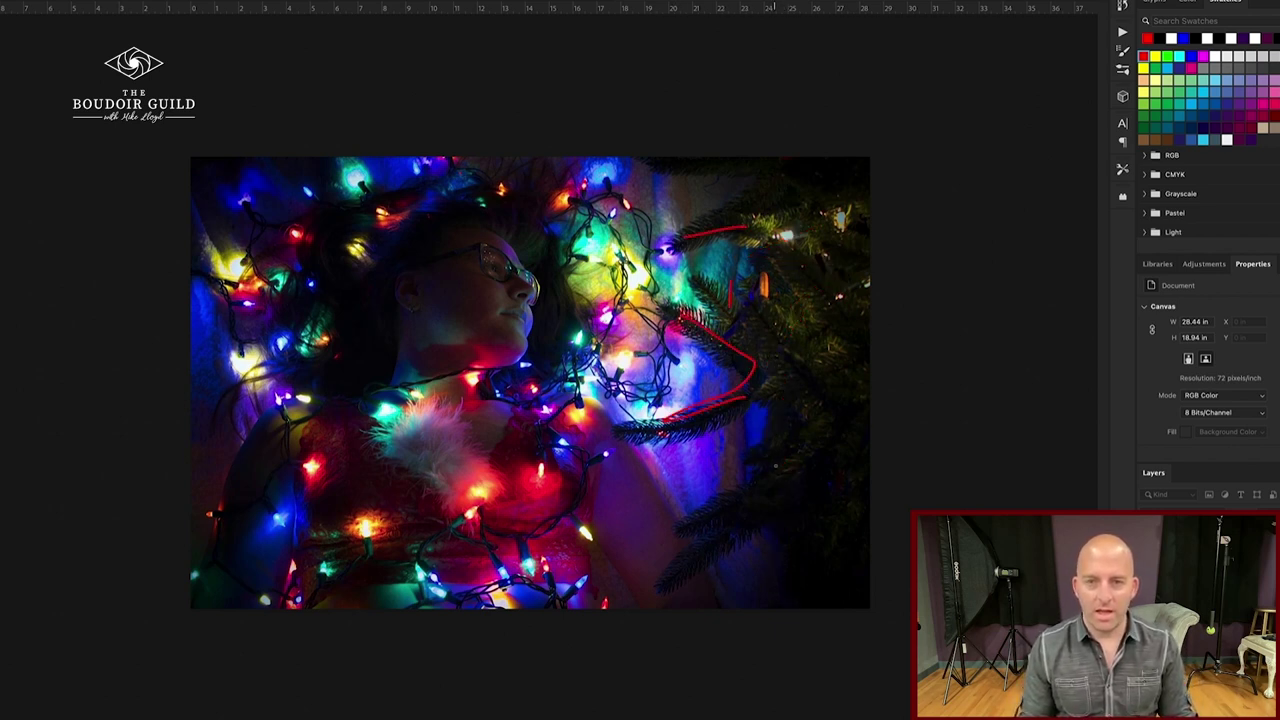
pyautogui.moveTo(775, 467); pyautogui.dragTo(637, 565)
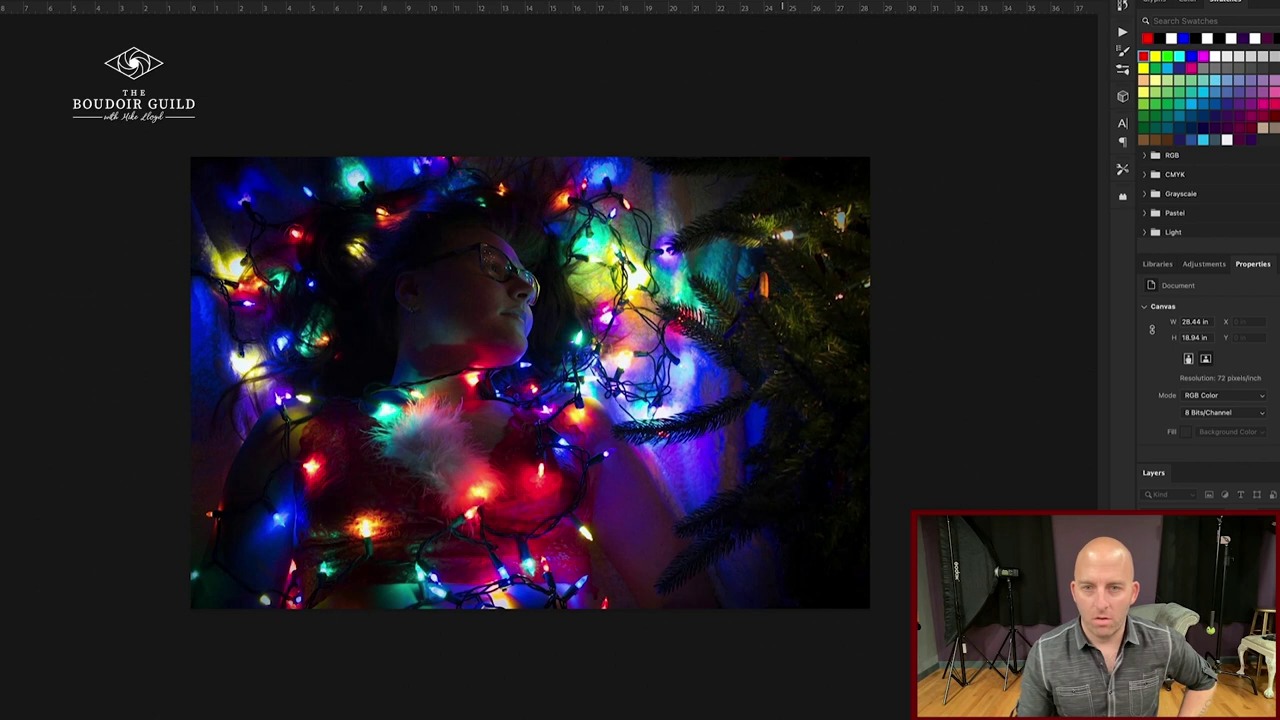
# Mark the intruding tree branch, the top, left and another edge, and the glasses arm in red.
pyautogui.moveTo(758, 390); pyautogui.dragTo(640, 425)
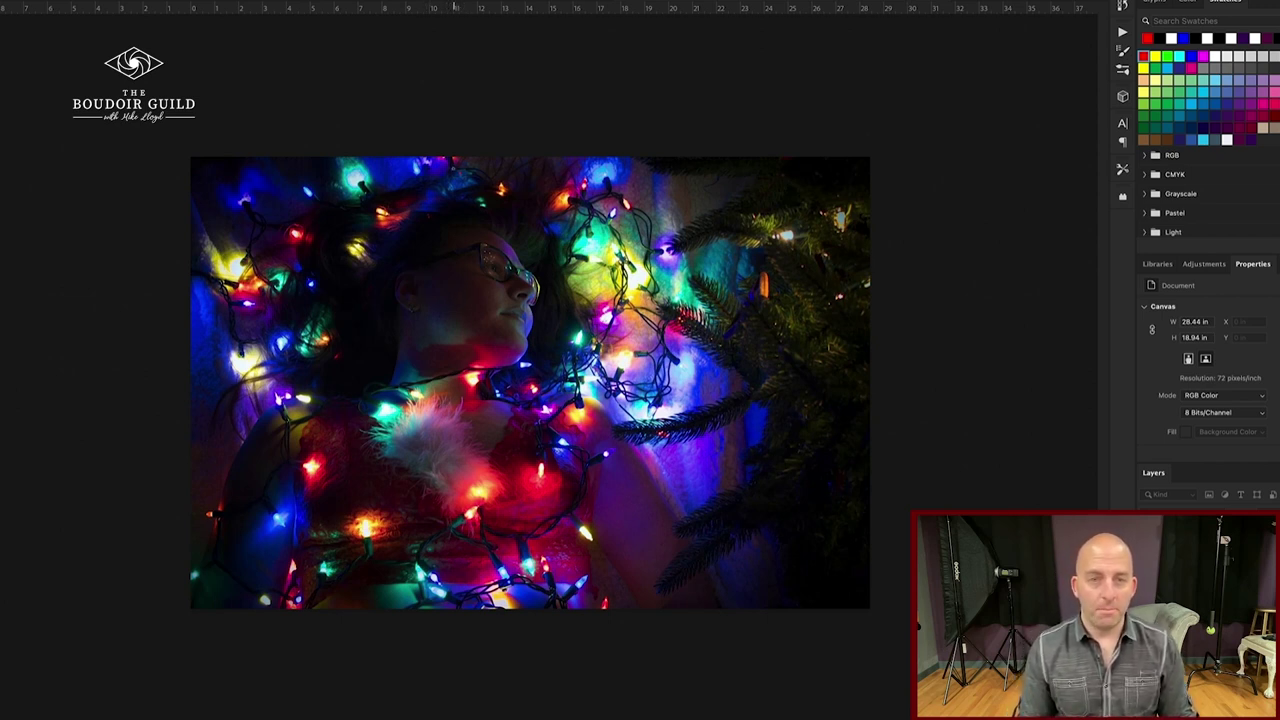
pyautogui.moveTo(418, 163); pyautogui.dragTo(536, 163)
pyautogui.moveTo(190, 382); pyautogui.dragTo(192, 528)
pyautogui.moveTo(729, 294); pyautogui.dragTo(729, 440)
pyautogui.moveTo(492, 278); pyautogui.dragTo(645, 285)
# Circle the bright right-side lights, add short marks on distracting spots, and loop the tree.
pyautogui.moveTo(808, 250)
pyautogui.mouseDown()
pyautogui.moveTo(665, 233)
pyautogui.moveTo(553, 365)
pyautogui.moveTo(668, 216)
pyautogui.mouseUp()
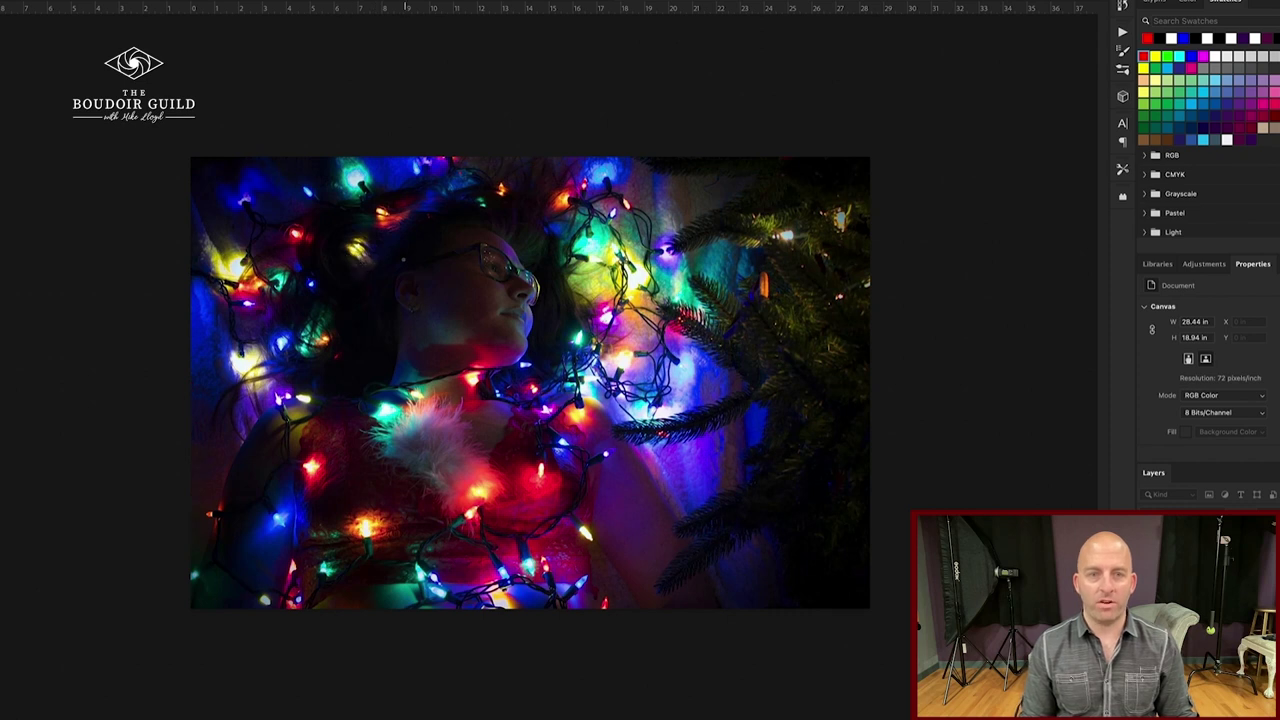
pyautogui.moveTo(360, 236)
pyautogui.mouseDown()
pyautogui.moveTo(354, 312)
pyautogui.moveTo(350, 232)
pyautogui.moveTo(348, 345)
pyautogui.mouseUp()
pyautogui.moveTo(324, 287)
pyautogui.mouseDown()
pyautogui.moveTo(245, 287)
pyautogui.moveTo(255, 262)
pyautogui.moveTo(270, 321)
pyautogui.mouseUp()
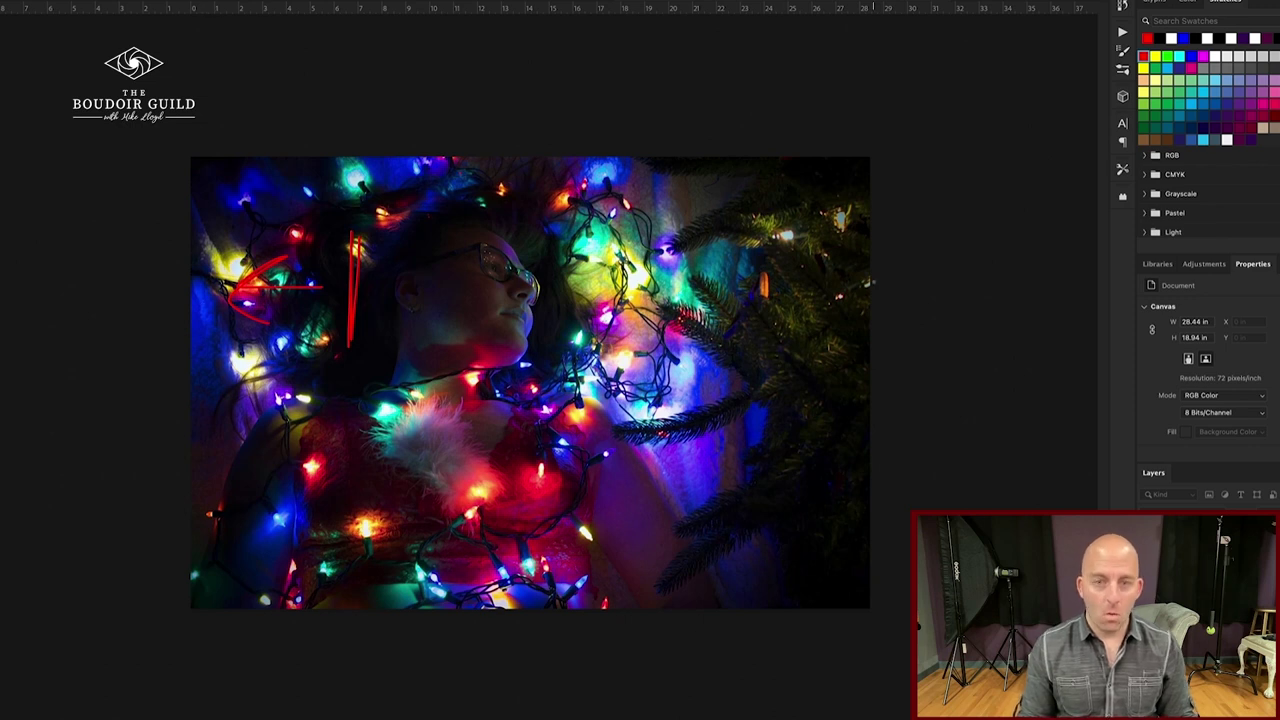
pyautogui.moveTo(870, 280)
pyautogui.mouseDown()
pyautogui.moveTo(660, 236)
pyautogui.moveTo(570, 522)
pyautogui.moveTo(650, 232)
pyautogui.mouseUp()
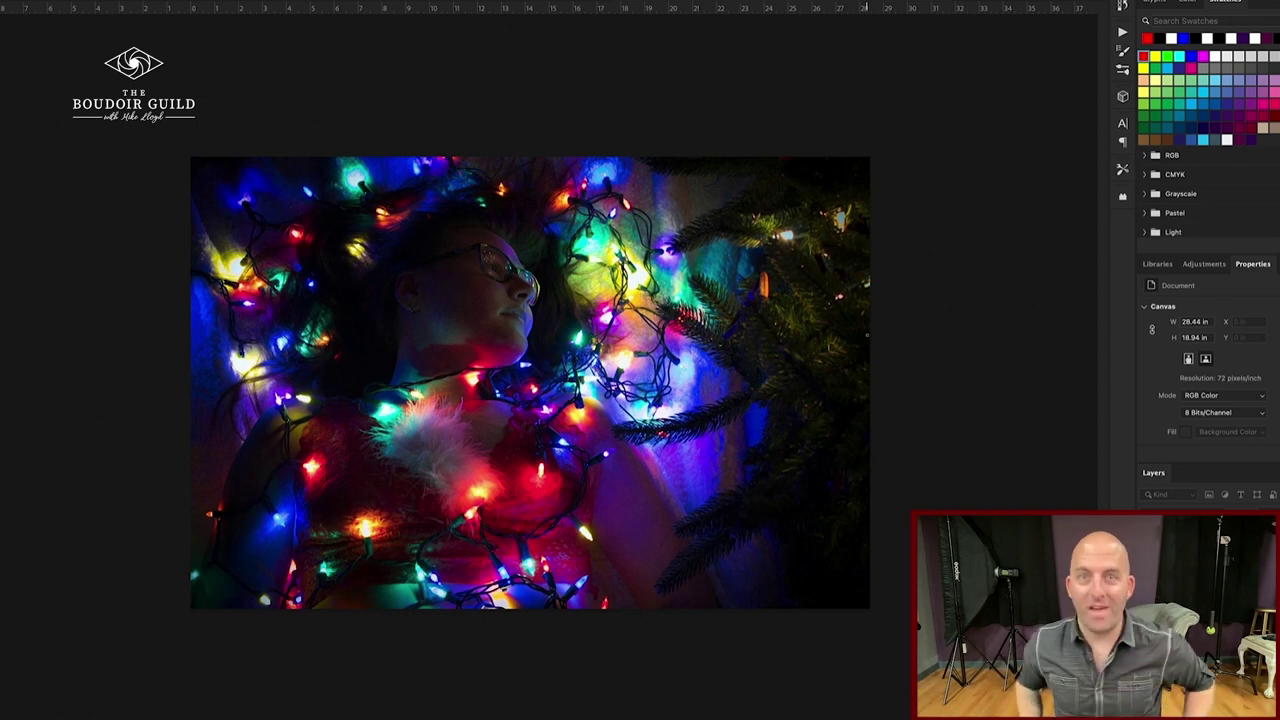
# Close the Christmas-lights photo without saving and fit the green-skirt portrait to the window.
pyautogui.press('super+w')
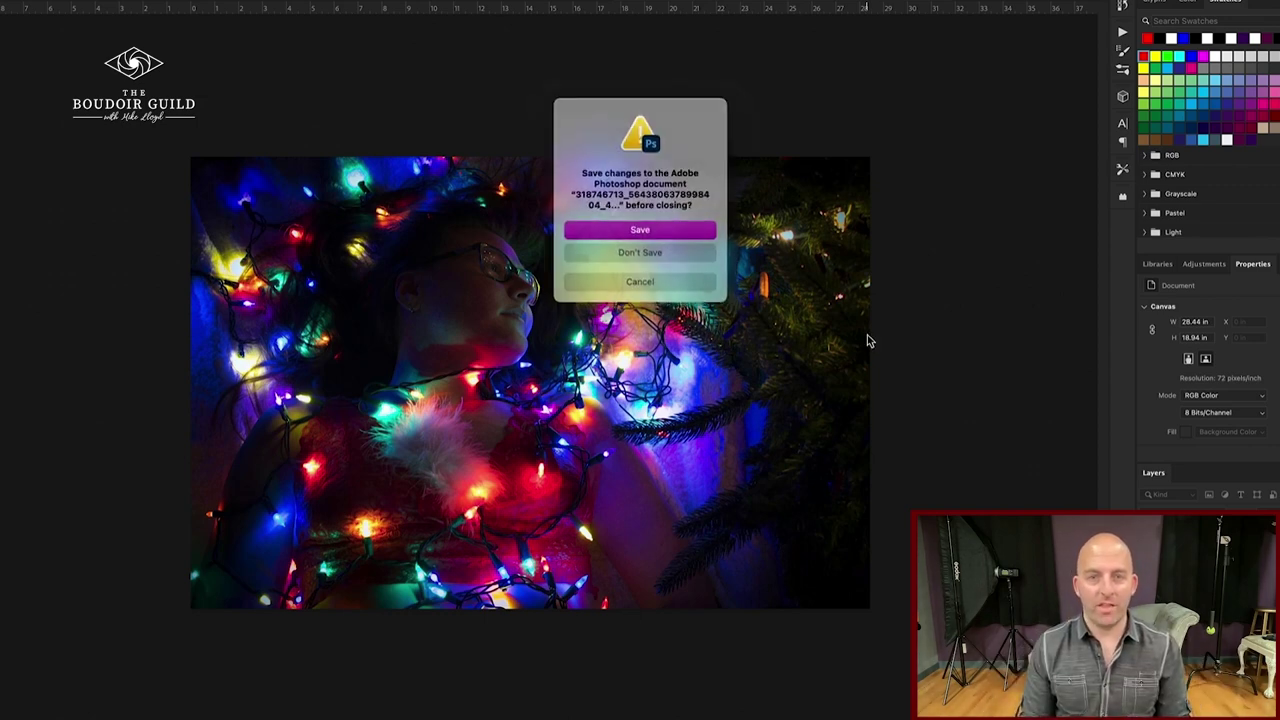
pyautogui.click(688, 252)
pyautogui.press('super+0')
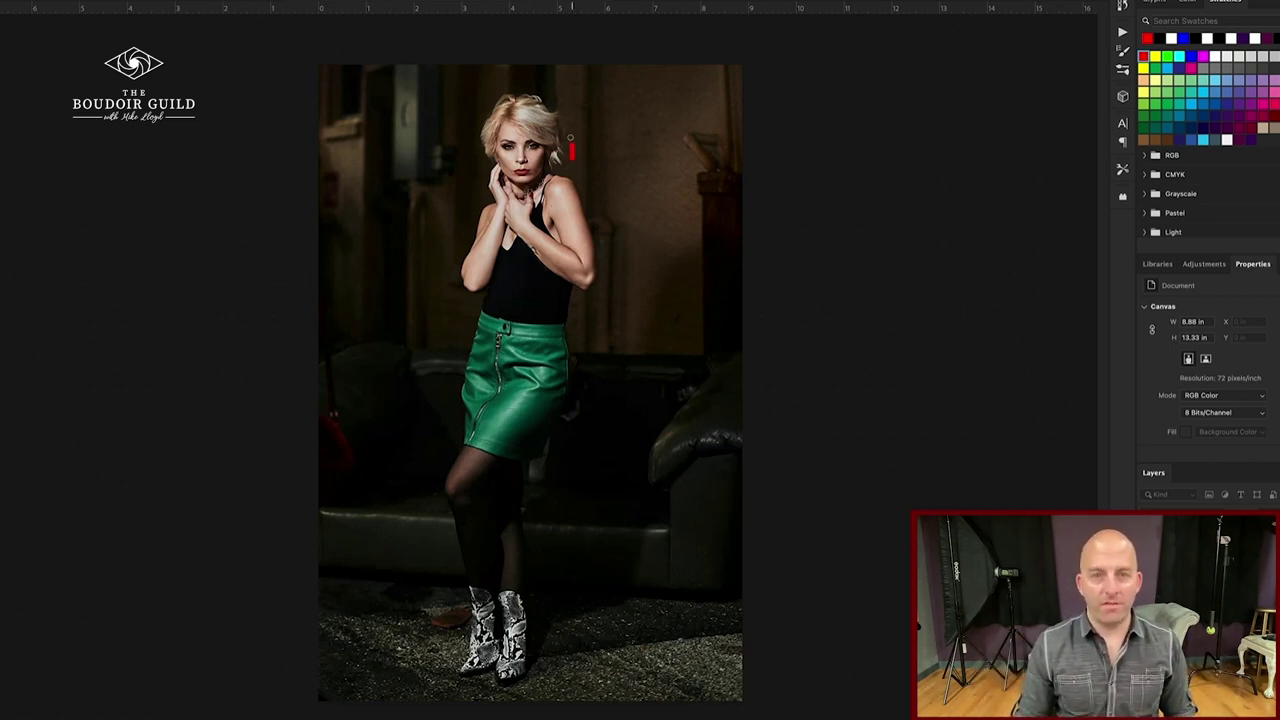
# Circle the model's head and sketch posing triangles over her upper body and skirt, then undo.
pyautogui.moveTo(572, 148)
pyautogui.mouseDown()
pyautogui.moveTo(436, 274)
pyautogui.moveTo(654, 168)
pyautogui.moveTo(572, 155)
pyautogui.mouseUp()
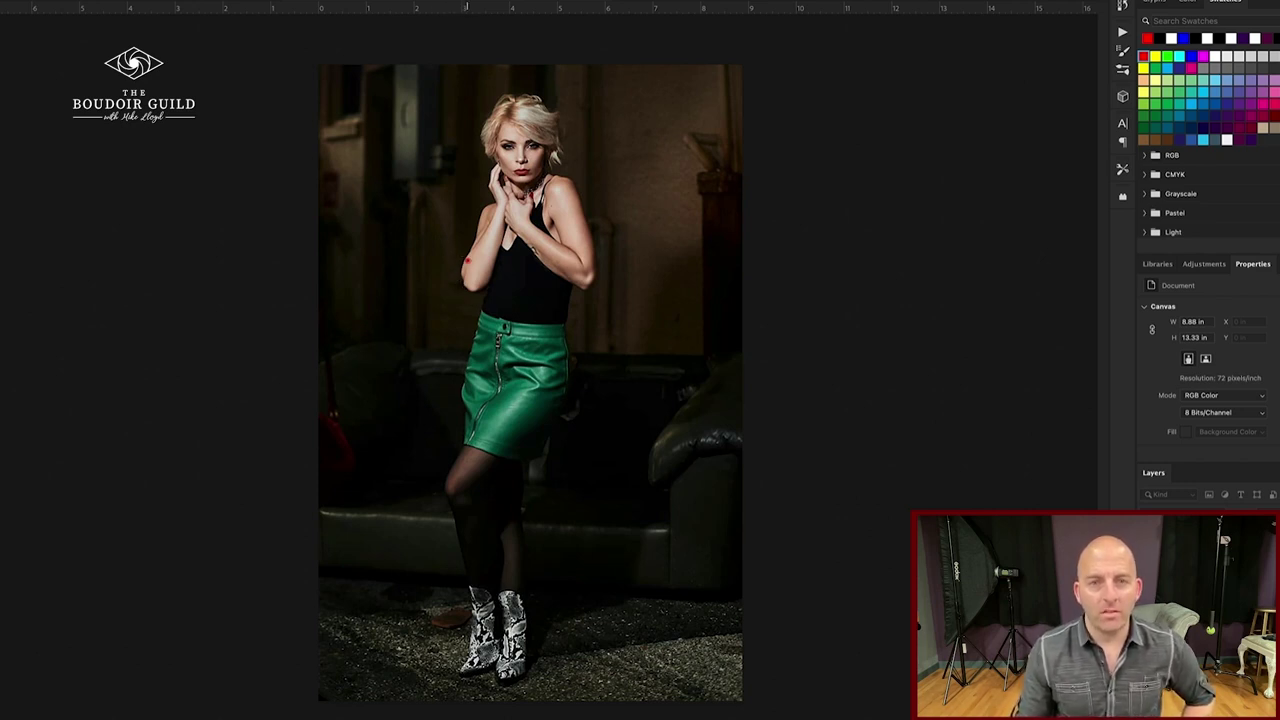
pyautogui.moveTo(466, 262)
pyautogui.mouseDown()
pyautogui.moveTo(520, 68)
pyautogui.moveTo(605, 308)
pyautogui.moveTo(475, 290)
pyautogui.moveTo(455, 262)
pyautogui.mouseUp()
pyautogui.moveTo(486, 312)
pyautogui.mouseDown()
pyautogui.moveTo(466, 492)
pyautogui.moveTo(584, 338)
pyautogui.moveTo(451, 310)
pyautogui.mouseUp()
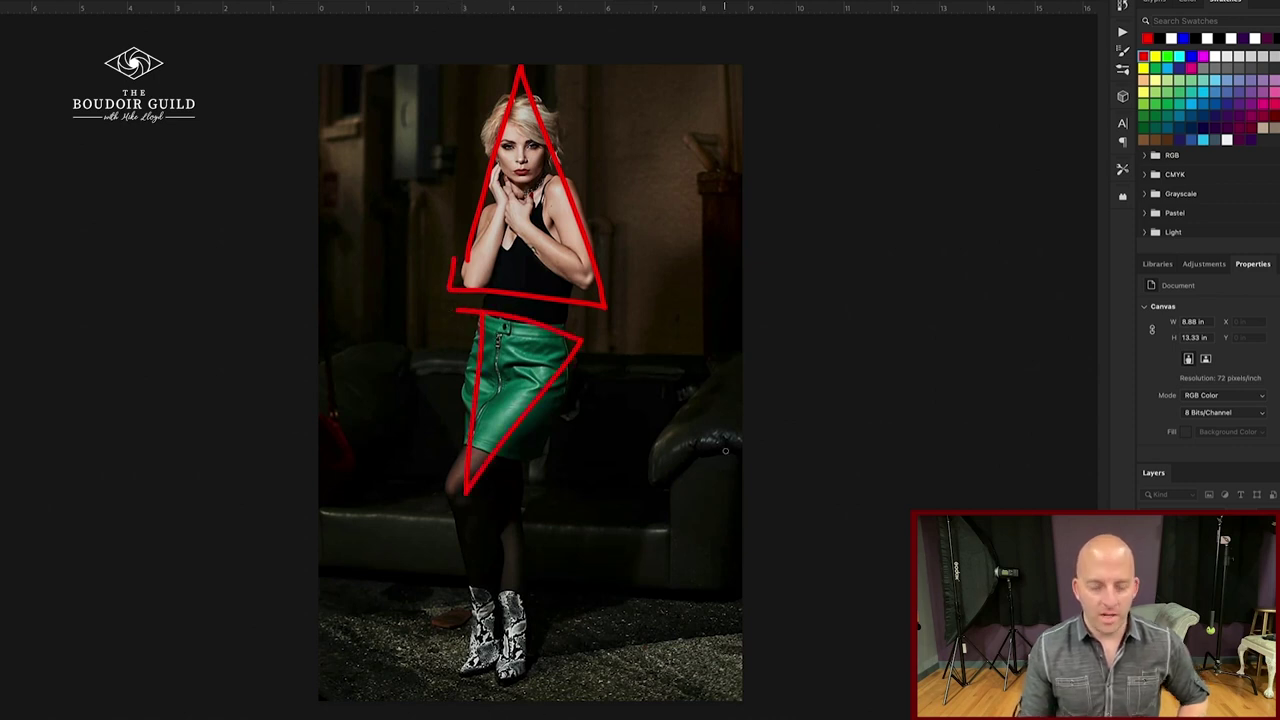
pyautogui.hotkey('ctrl', 'z')
pyautogui.hotkey('ctrl', 'z')
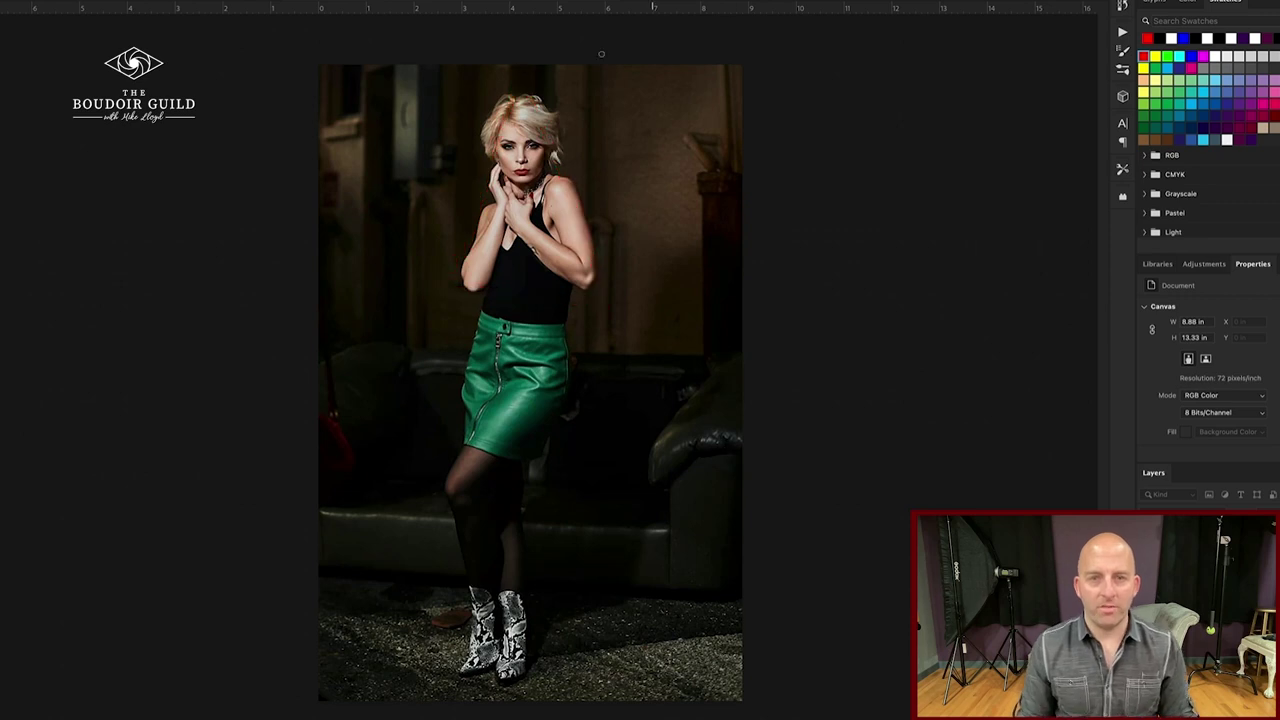
pyautogui.press('c')
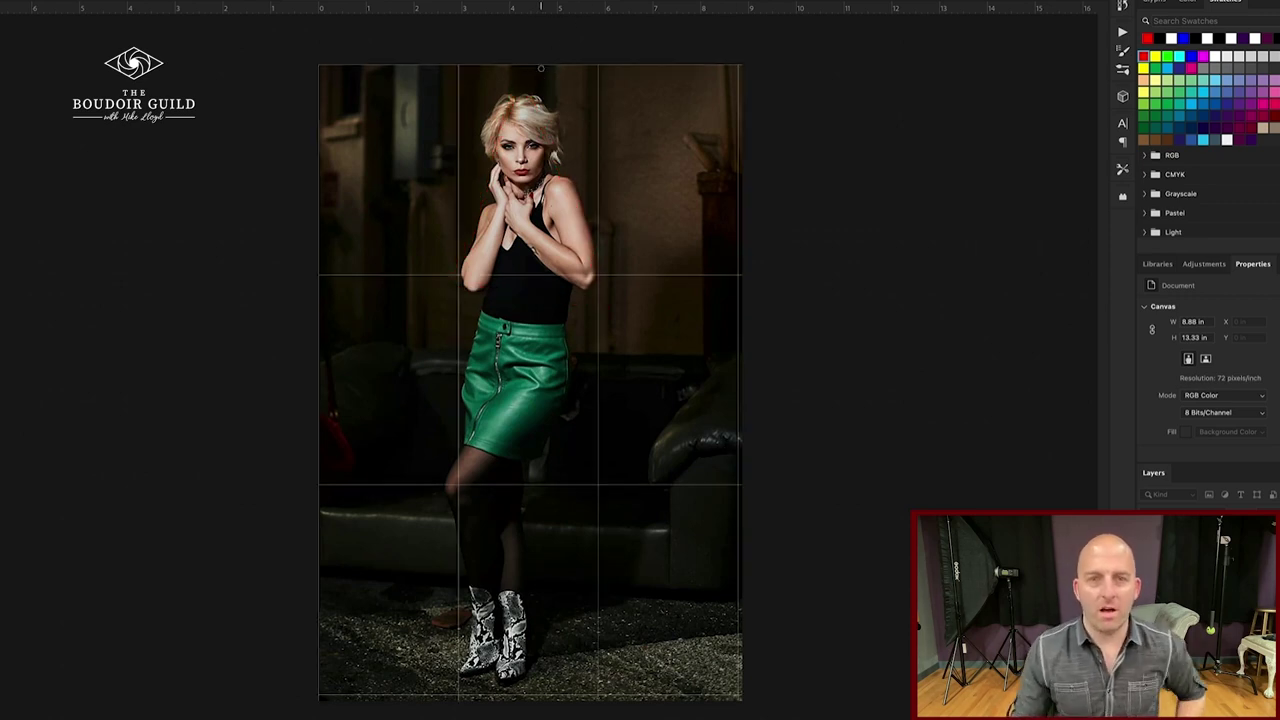
pyautogui.moveTo(529, 124); pyautogui.dragTo(529, 622)
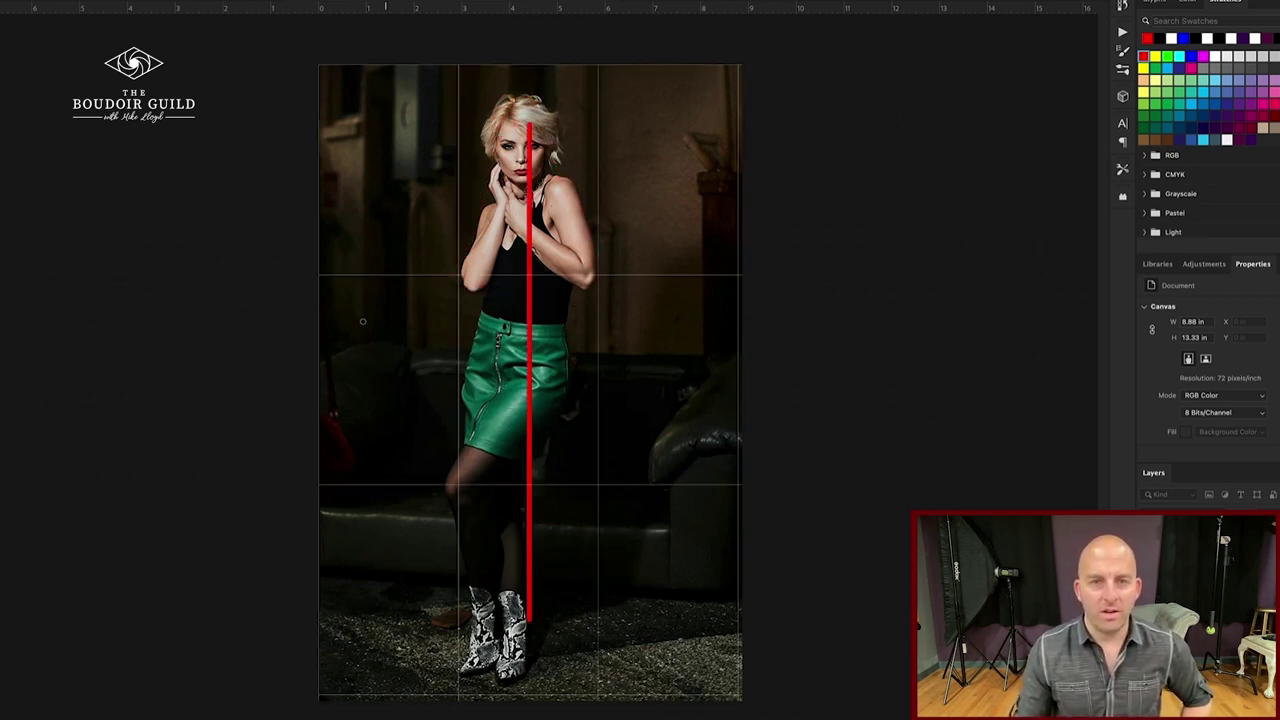
pyautogui.moveTo(338, 274); pyautogui.dragTo(741, 274)
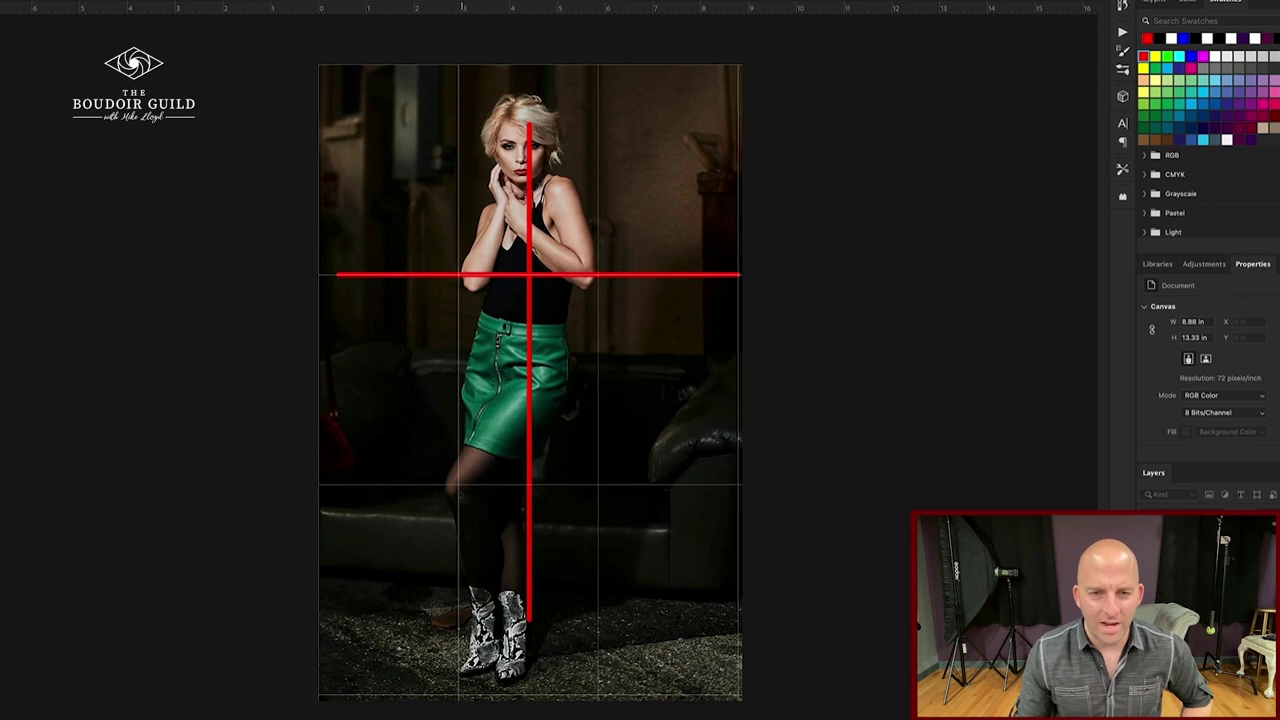
pyautogui.moveTo(445, 485); pyautogui.dragTo(648, 483)
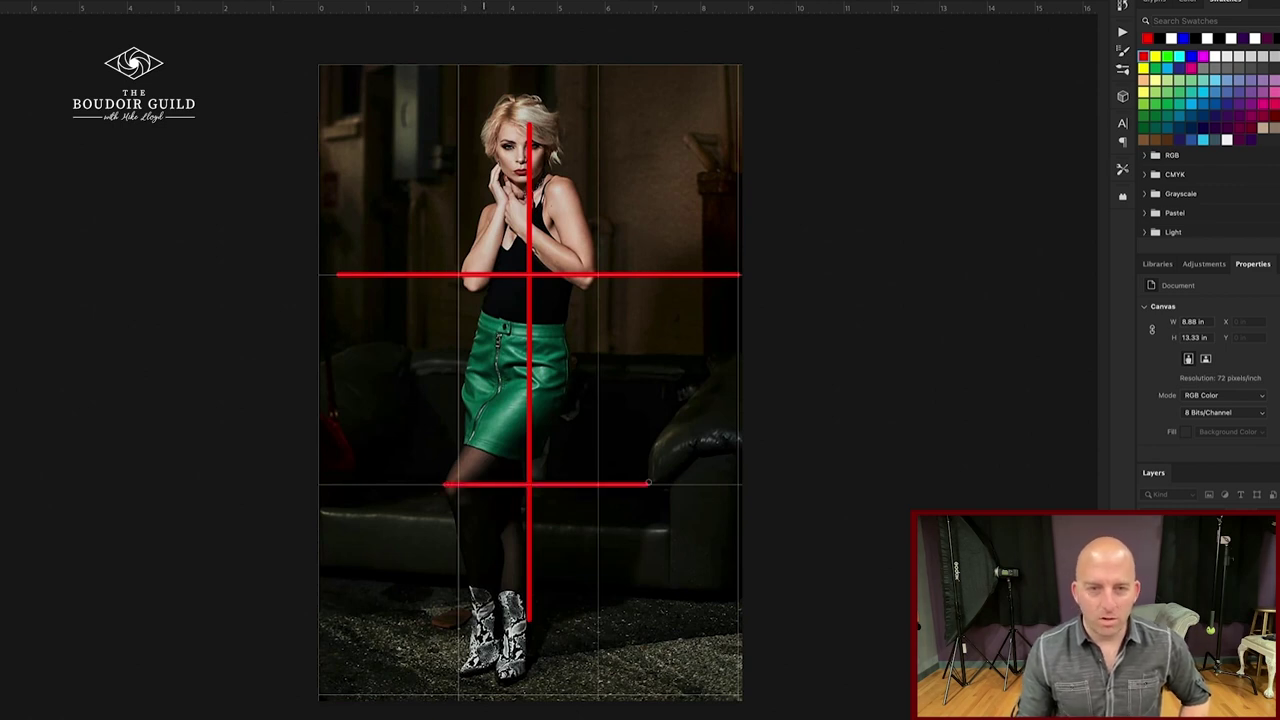
pyautogui.hotkey('ctrl', 'z')
pyautogui.hotkey('ctrl', 'z')
pyautogui.hotkey('ctrl', 'z')
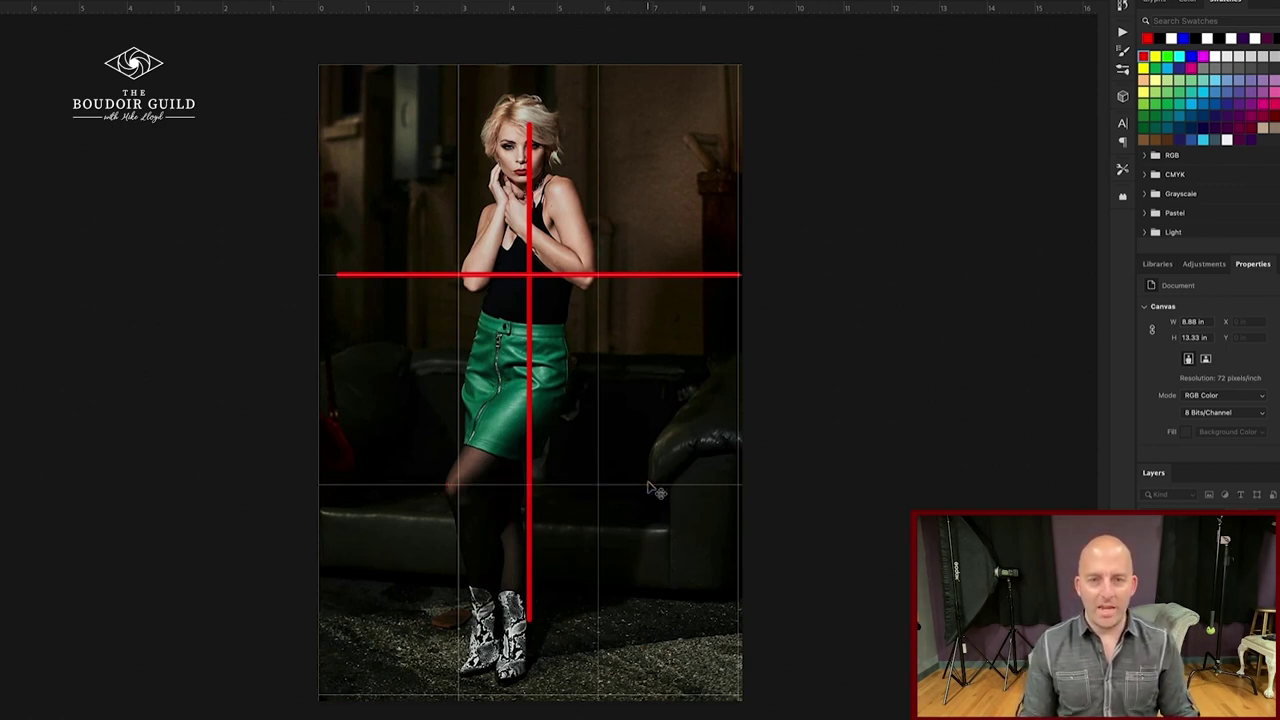
pyautogui.hotkey('ctrl', 'h')
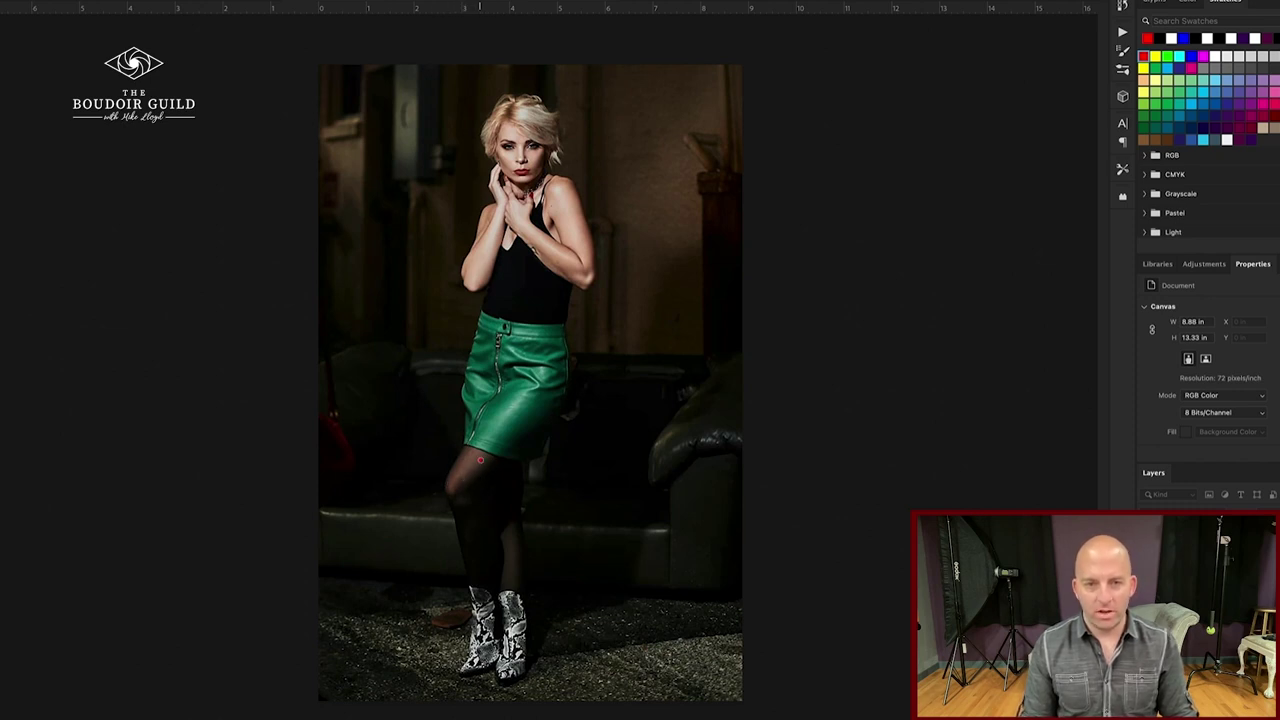
# Try red marks on the leg angles, a lower-third line with the grid, and the boots, undoing each.
pyautogui.moveTo(480, 460)
pyautogui.mouseDown()
pyautogui.moveTo(461, 499)
pyautogui.moveTo(509, 558)
pyautogui.mouseUp()
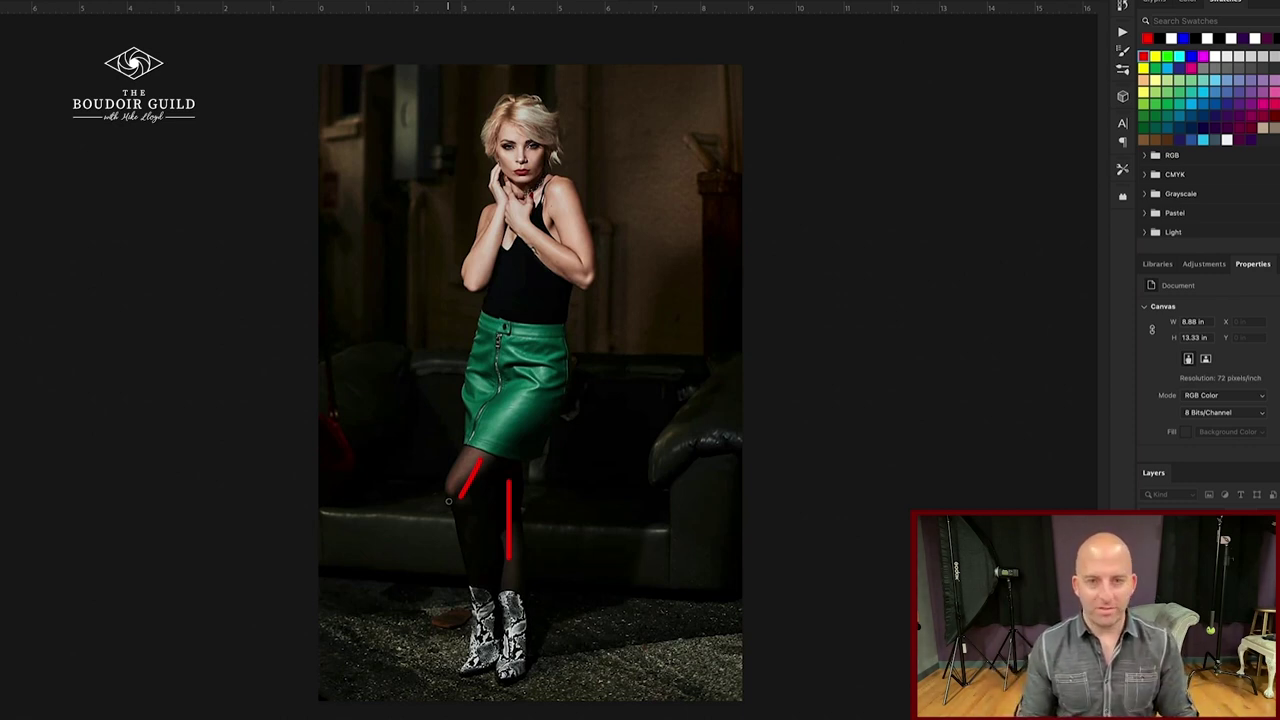
pyautogui.hotkey('ctrl', 'z')
pyautogui.hotkey('ctrl', 'z')
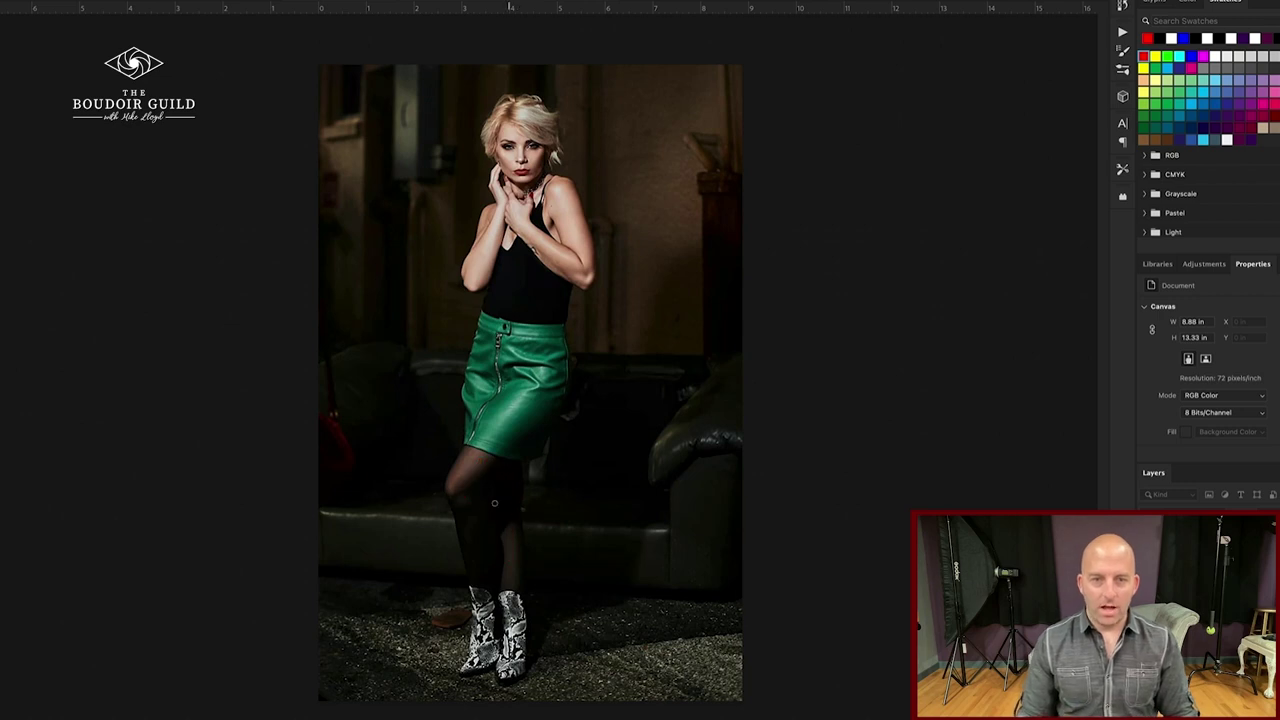
pyautogui.hotkey('ctrl', "'")
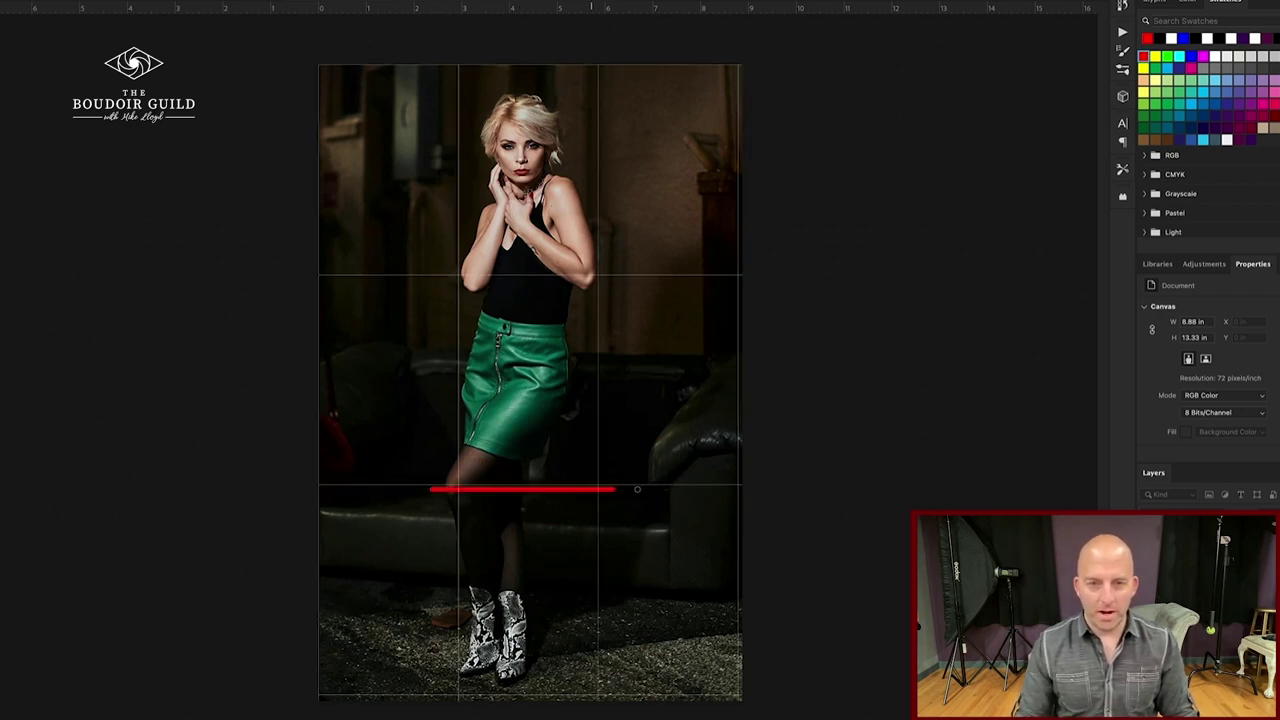
pyautogui.moveTo(432, 489); pyautogui.dragTo(638, 489)
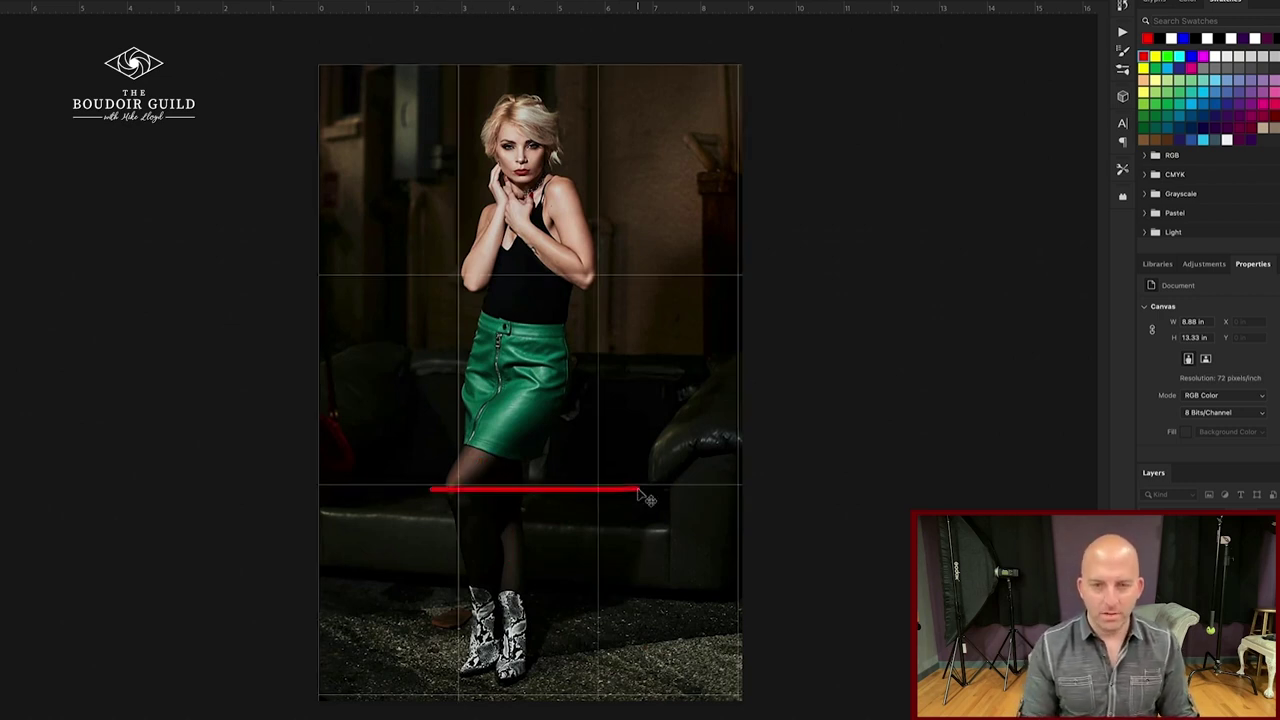
pyautogui.hotkey('ctrl', 'z')
pyautogui.hotkey('ctrl', "'")
pyautogui.moveTo(520, 594)
pyautogui.mouseDown()
pyautogui.moveTo(484, 593)
pyautogui.moveTo(467, 666)
pyautogui.moveTo(456, 588)
pyautogui.mouseUp()
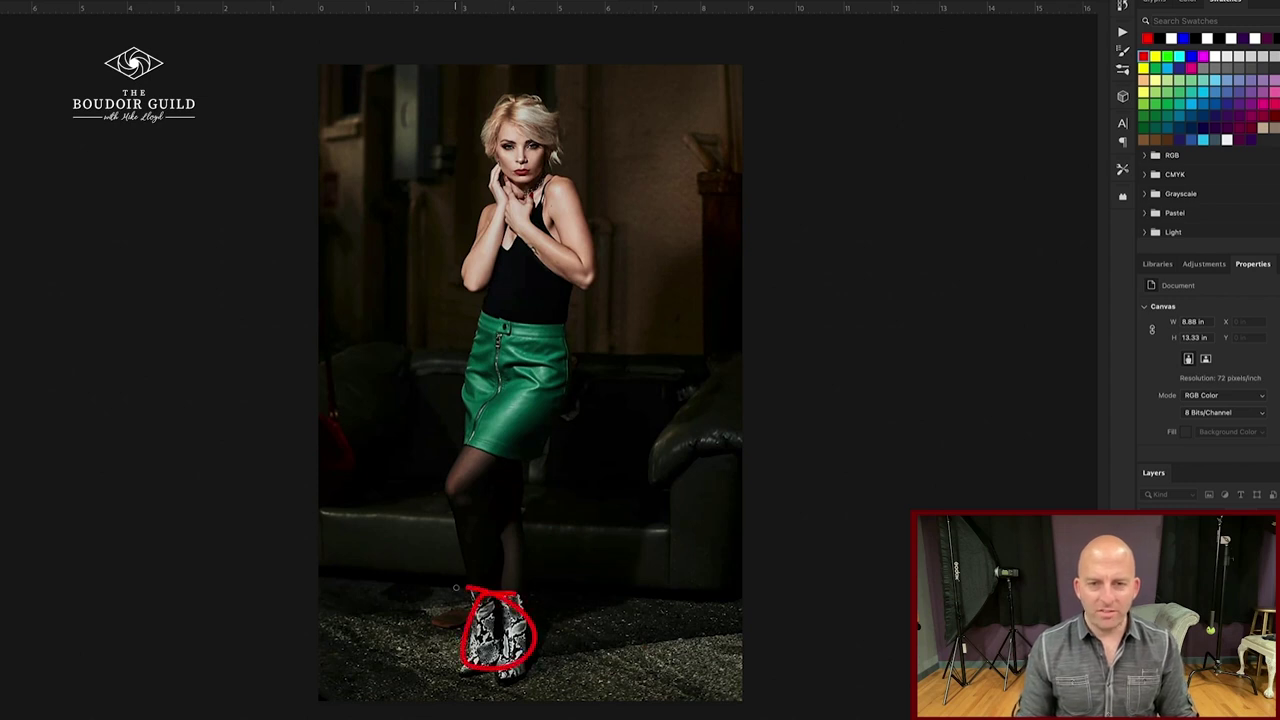
pyautogui.hotkey('ctrl', 'z')
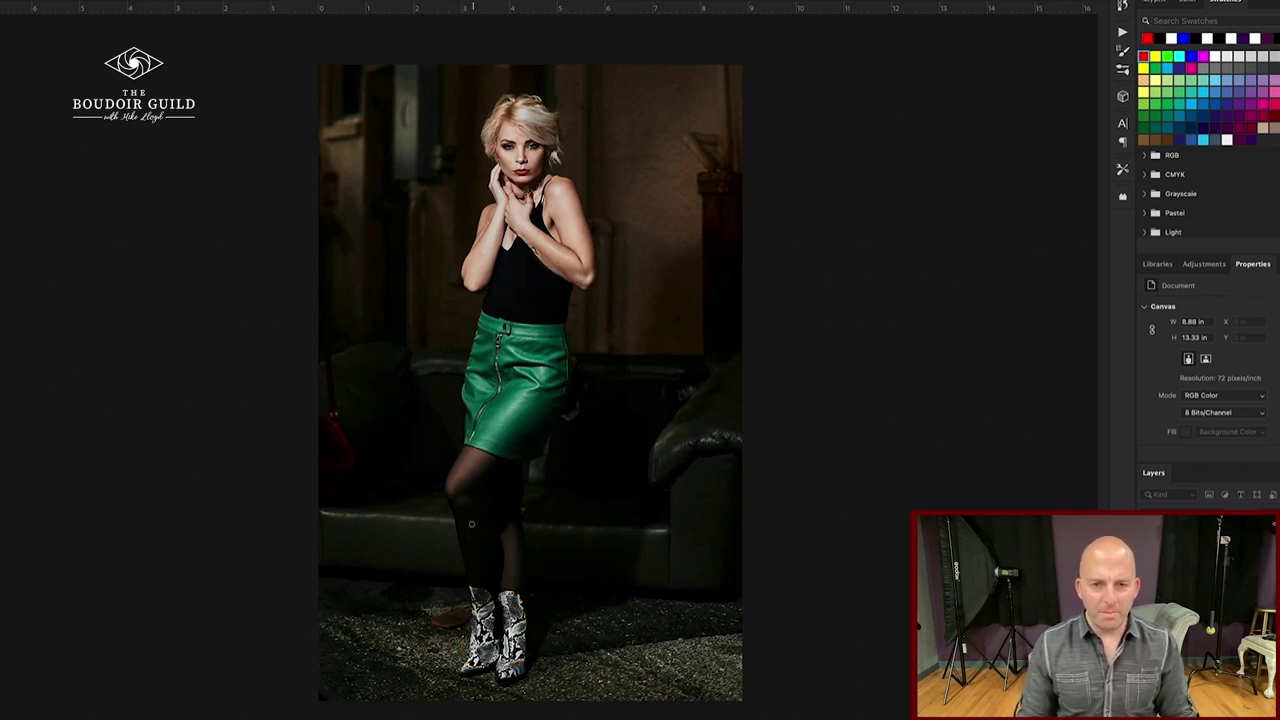
# Try a check mark, a lower-leg loop and short lines on both legs, then undo them.
pyautogui.moveTo(462, 508); pyautogui.dragTo(473, 582)
pyautogui.moveTo(508, 510); pyautogui.dragTo(474, 580)
pyautogui.hotkey('ctrl', 'z')
pyautogui.hotkey('ctrl', 'z')
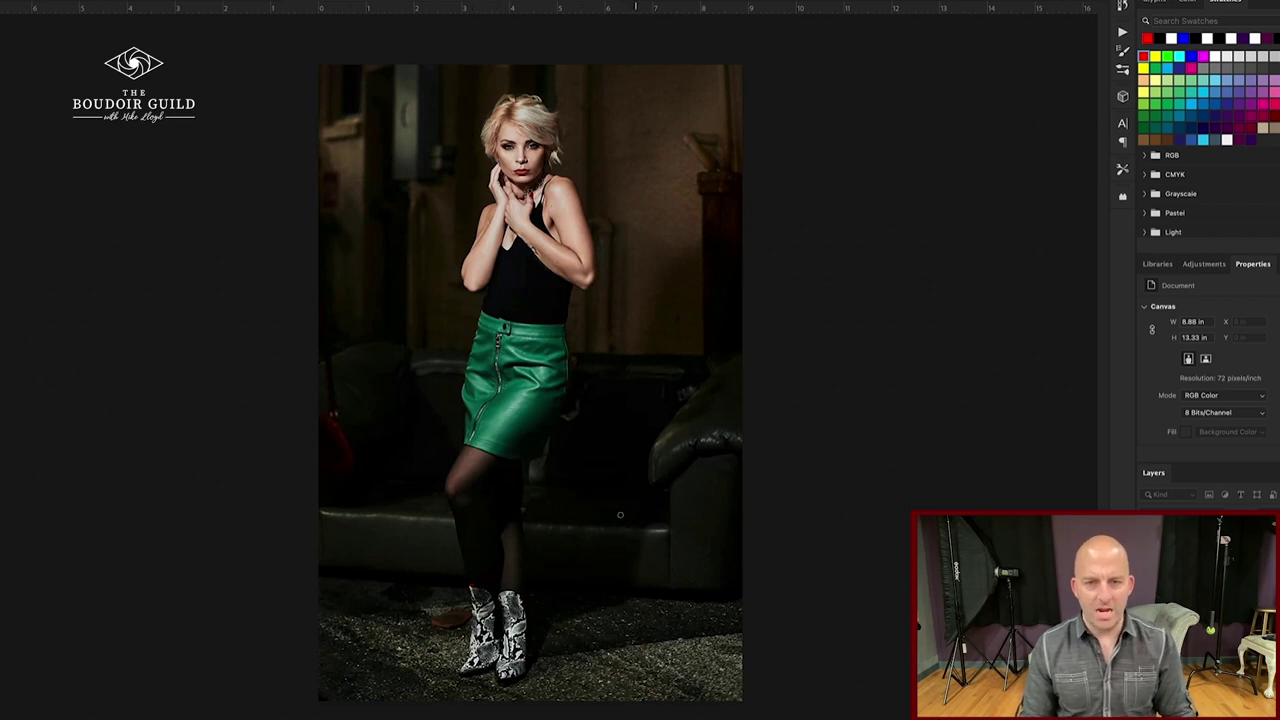
pyautogui.moveTo(486, 568)
pyautogui.mouseDown()
pyautogui.moveTo(465, 510)
pyautogui.moveTo(482, 466)
pyautogui.moveTo(515, 457)
pyautogui.moveTo(527, 480)
pyautogui.moveTo(519, 536)
pyautogui.moveTo(493, 574)
pyautogui.moveTo(428, 532)
pyautogui.mouseUp()
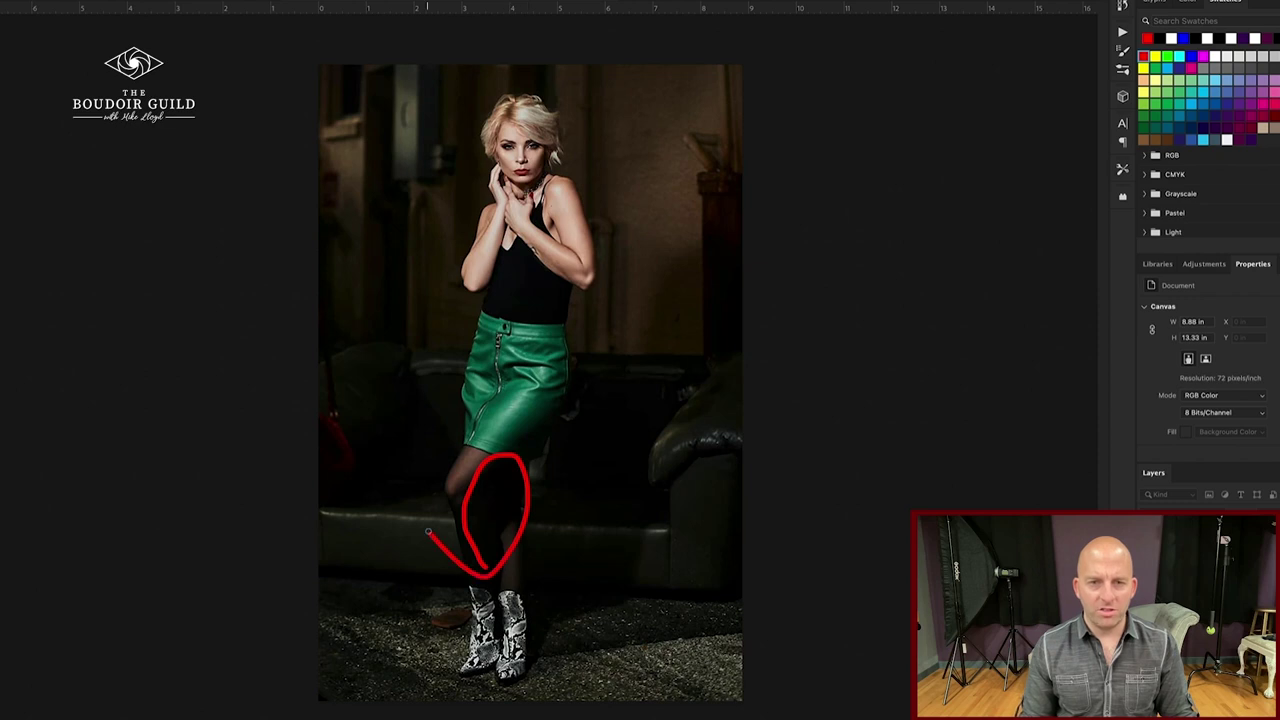
pyautogui.hotkey('ctrl', 'z')
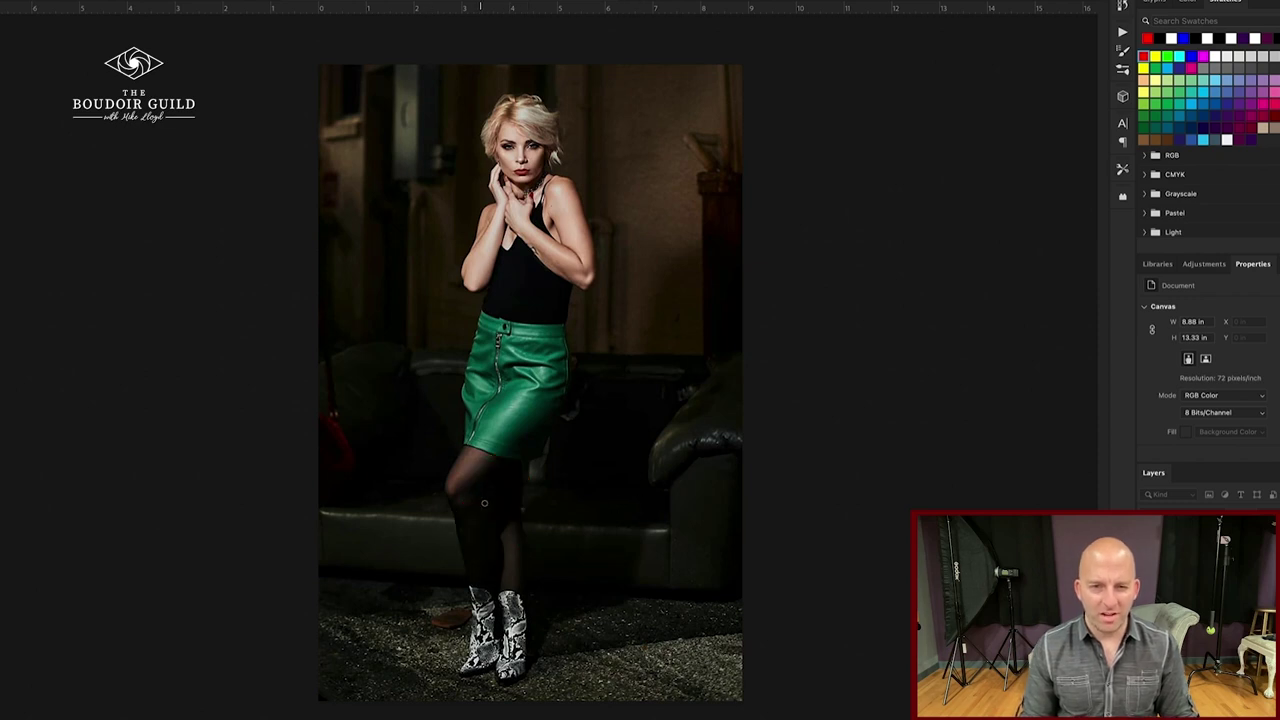
pyautogui.moveTo(481, 496); pyautogui.dragTo(485, 549)
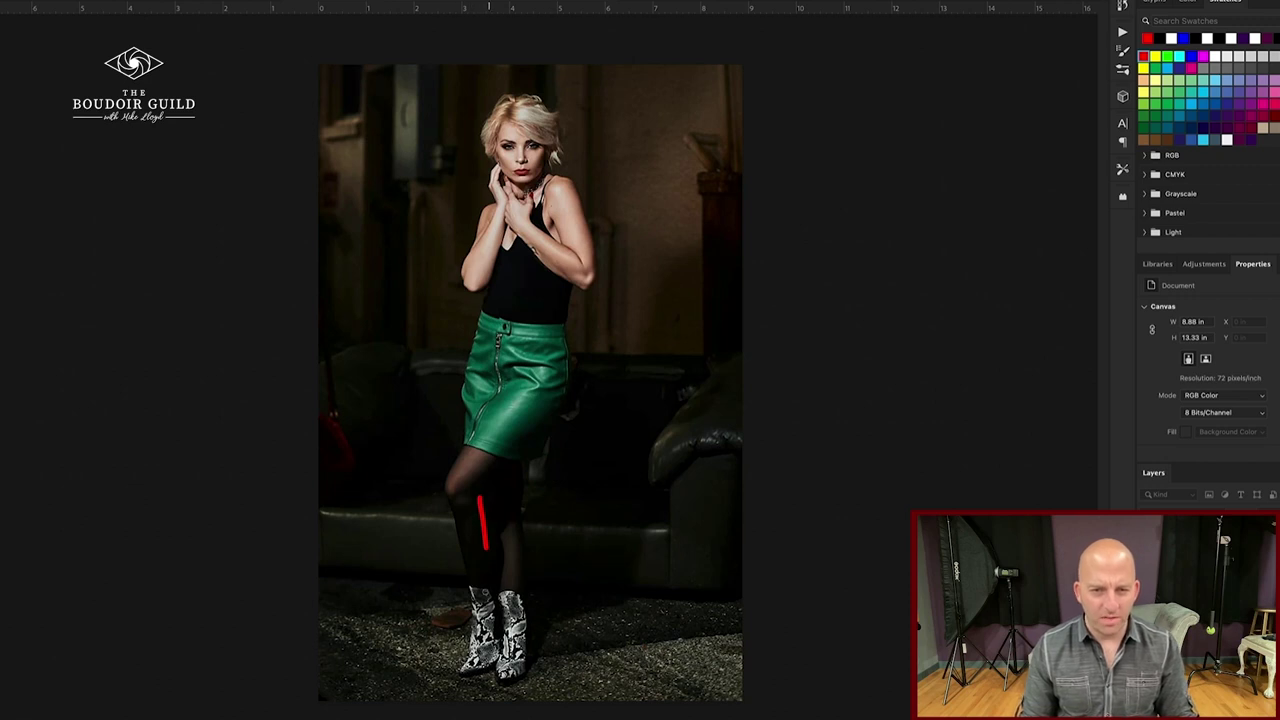
pyautogui.moveTo(522, 526); pyautogui.dragTo(530, 574)
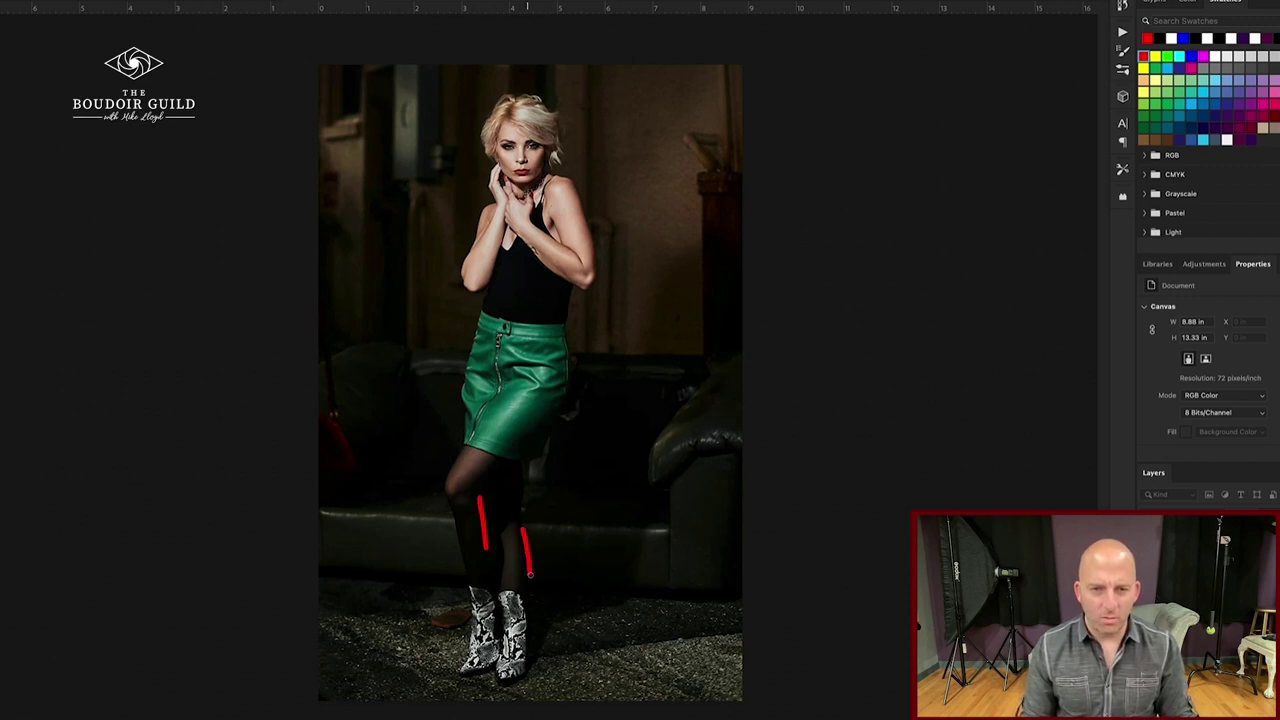
pyautogui.hotkey('ctrl', 'z')
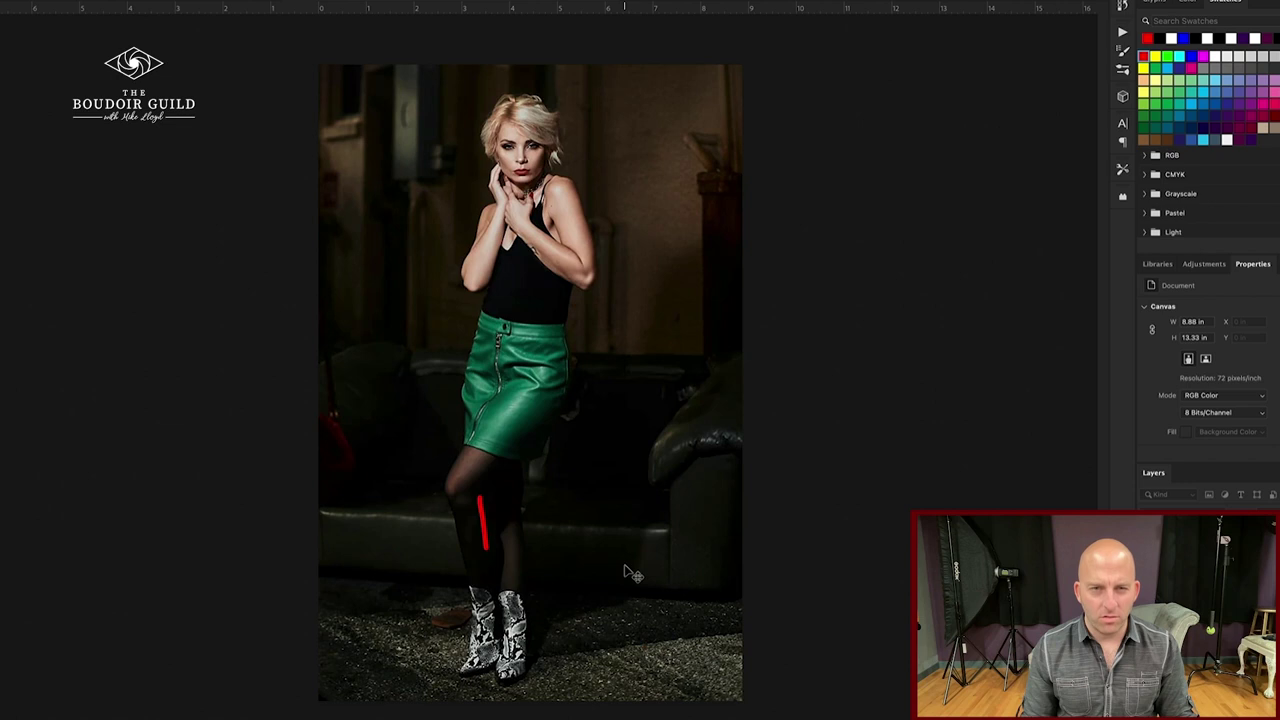
pyautogui.hotkey('ctrl', 'z')
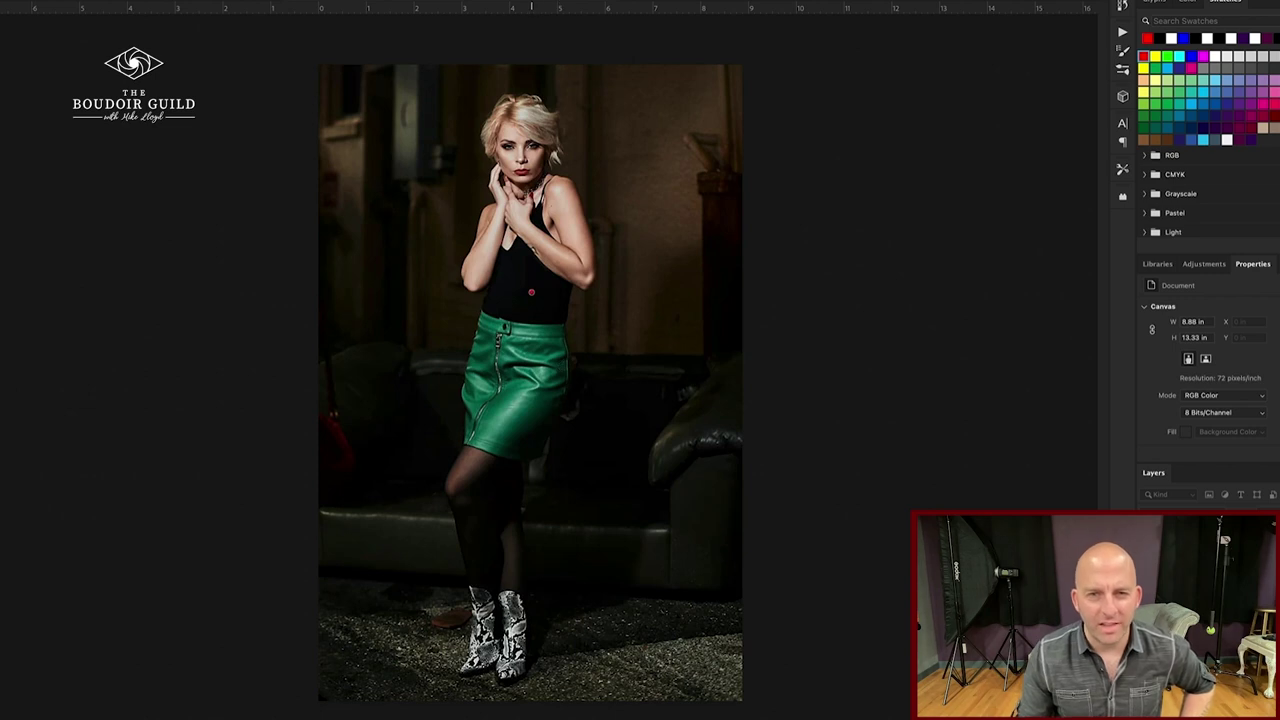
# Circle a spot on the black top and the knee, and draw two short red lines on the legs.
pyautogui.moveTo(533, 294); pyautogui.dragTo(527, 292)
pyautogui.moveTo(498, 477)
pyautogui.mouseDown()
pyautogui.moveTo(498, 516)
pyautogui.moveTo(497, 478)
pyautogui.mouseUp()
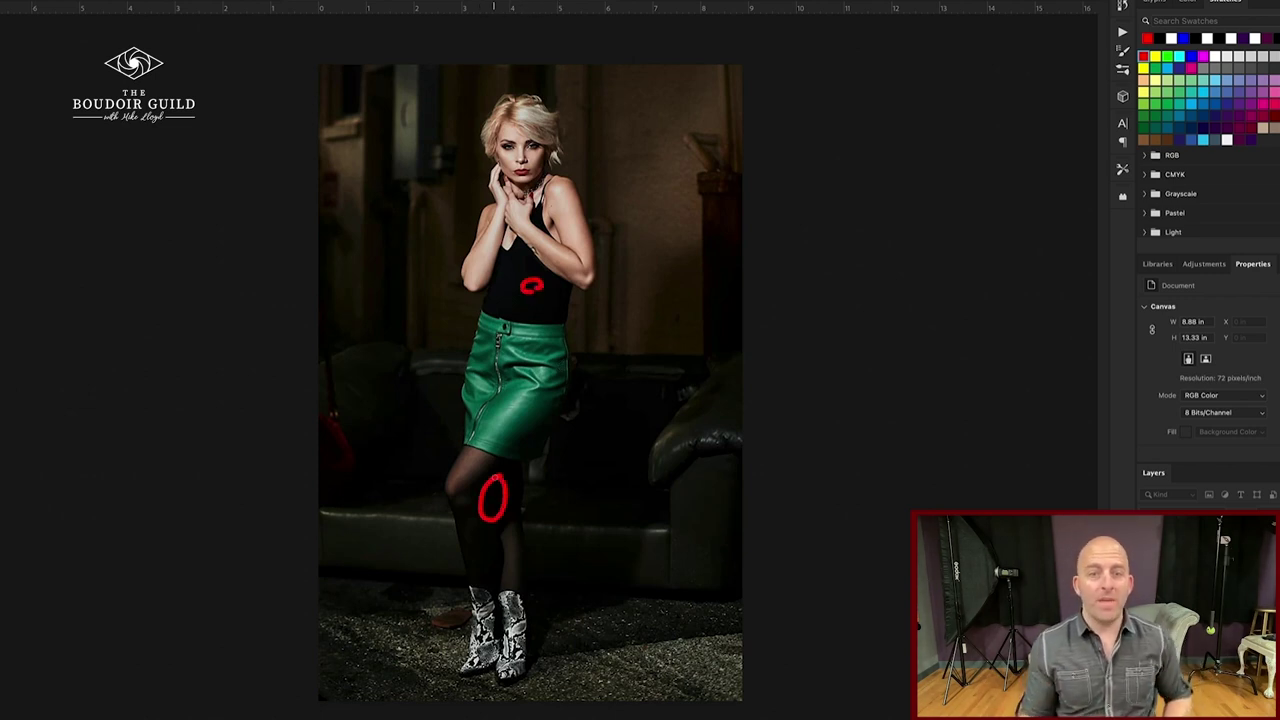
pyautogui.moveTo(450, 519); pyautogui.dragTo(451, 555)
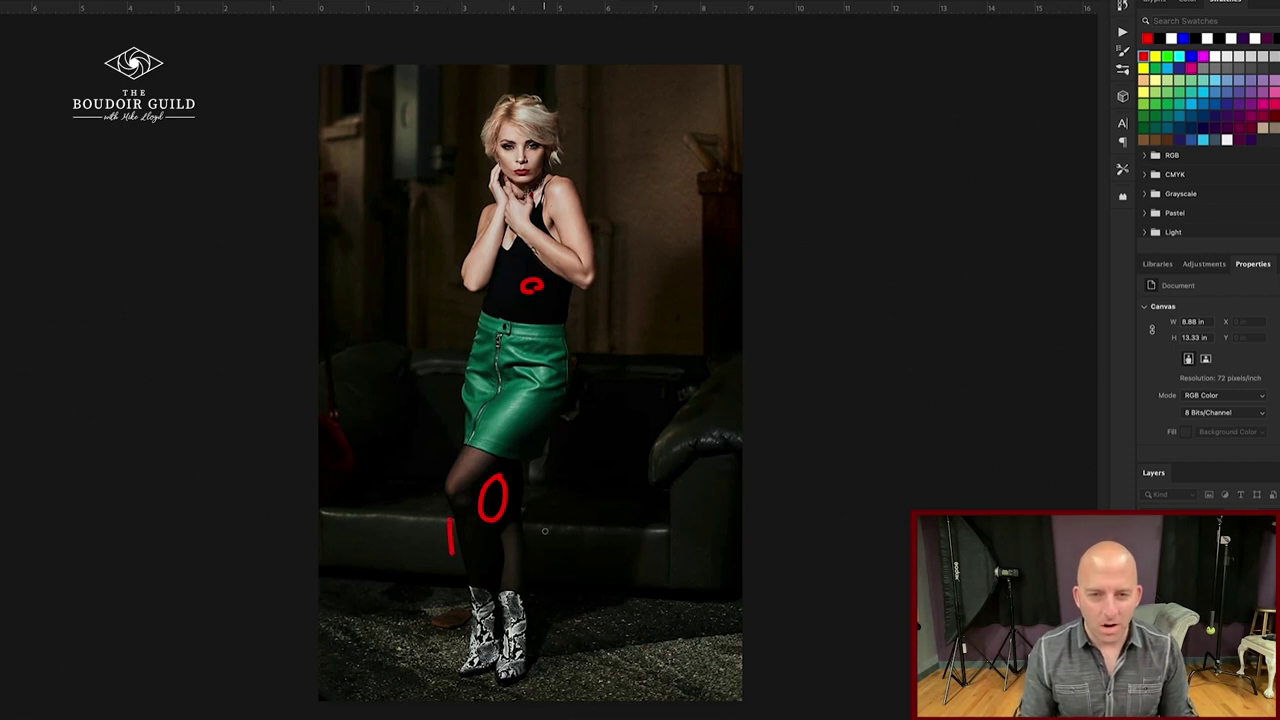
pyautogui.moveTo(528, 524)
pyautogui.mouseDown()
pyautogui.moveTo(528, 558)
pyautogui.moveTo(505, 570)
pyautogui.mouseUp()
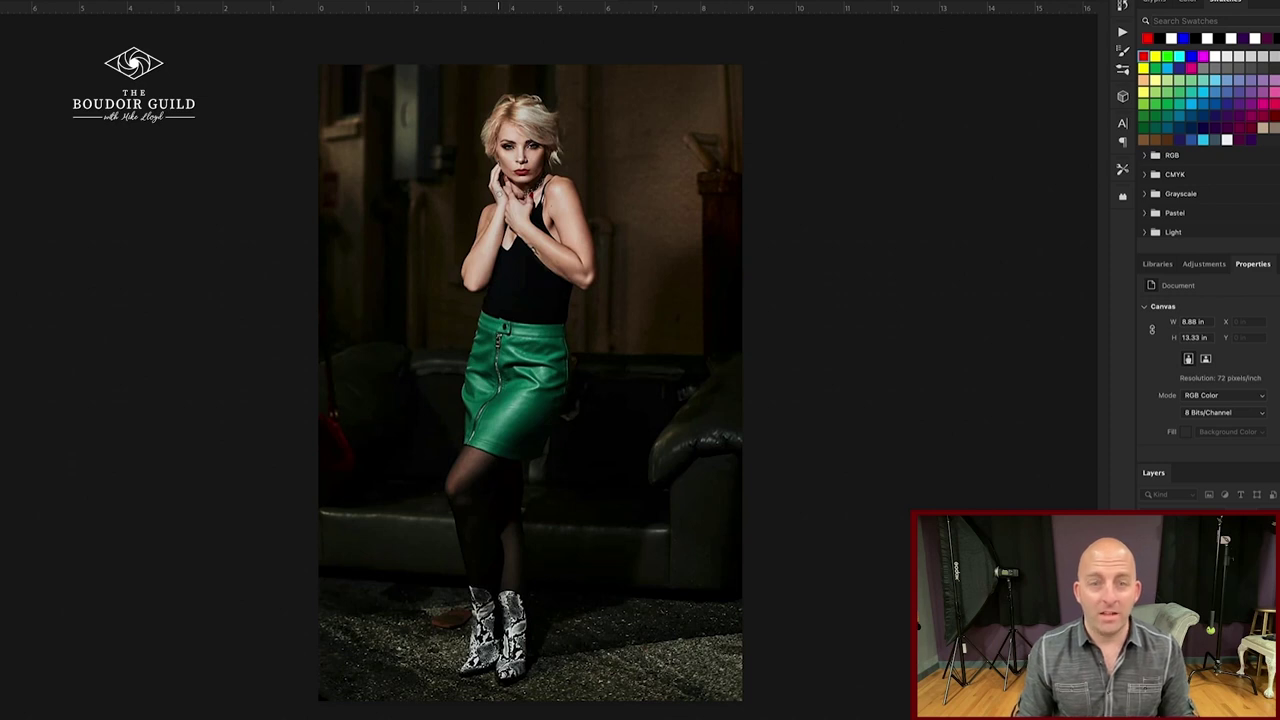
pyautogui.moveTo(498, 195); pyautogui.dragTo(495, 164)
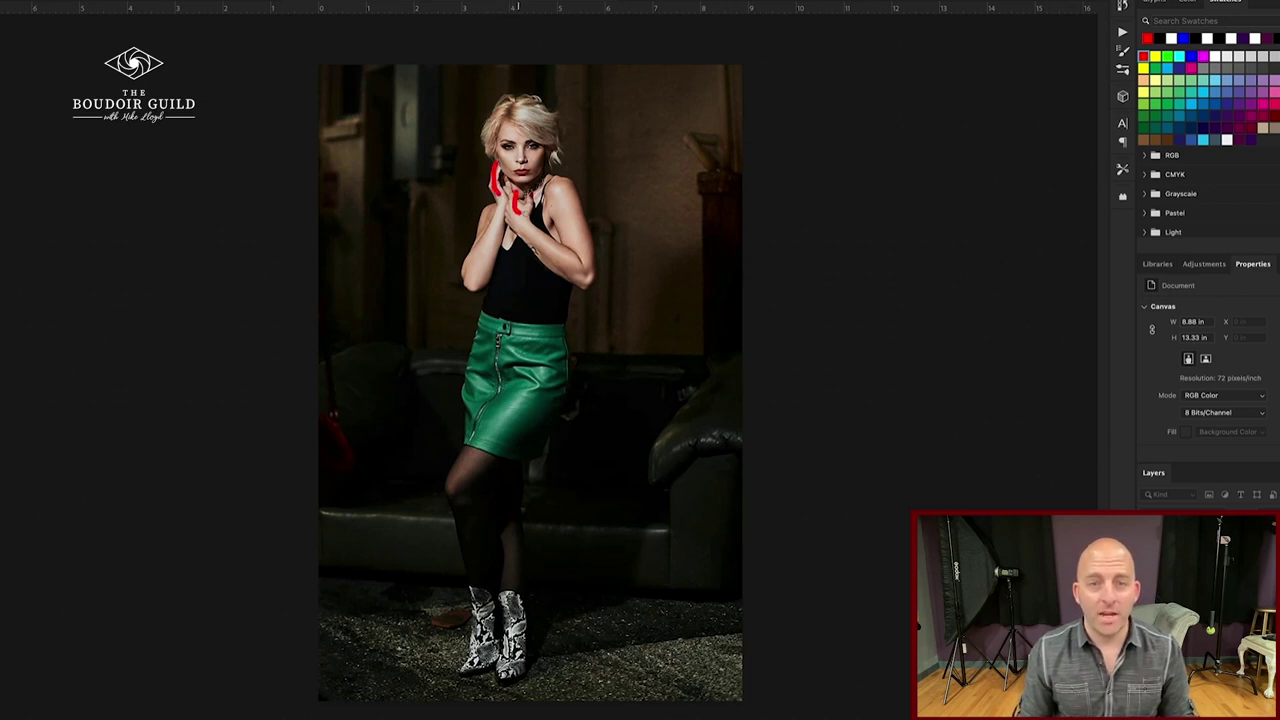
pyautogui.hotkey('ctrl', 'z')
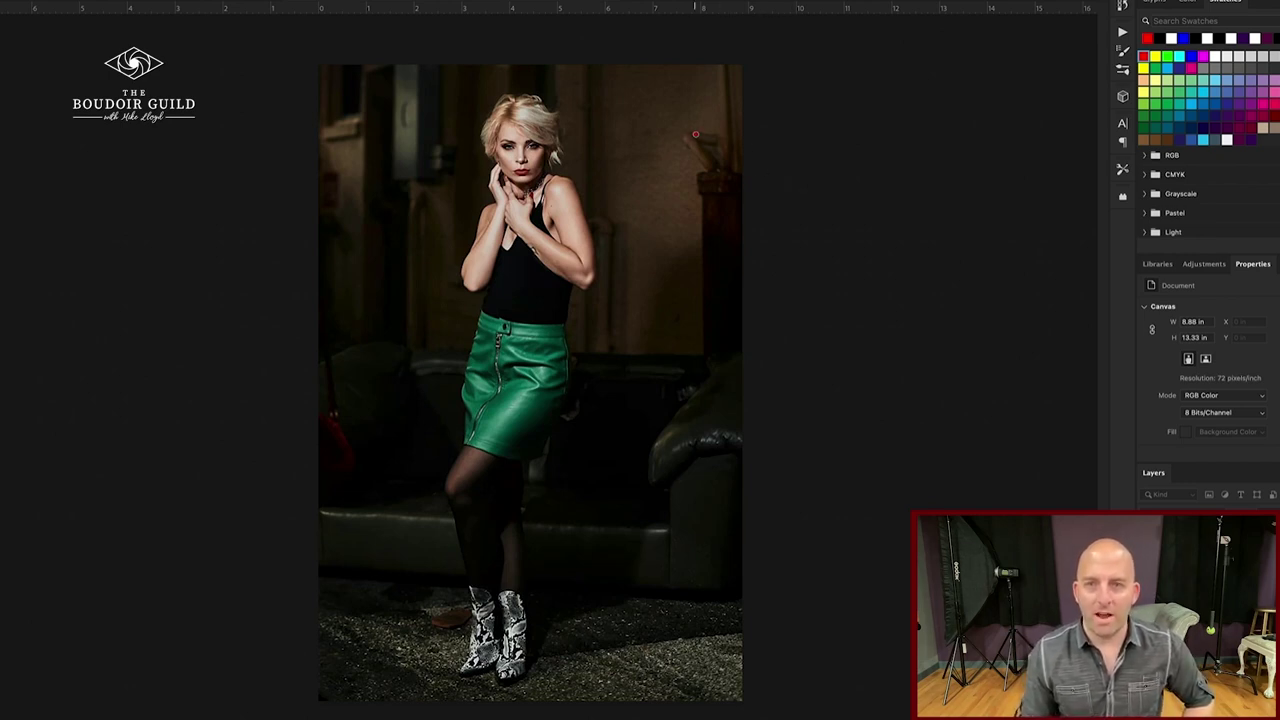
pyautogui.moveTo(694, 133); pyautogui.dragTo(710, 63)
pyautogui.moveTo(427, 99)
pyautogui.mouseDown()
pyautogui.moveTo(386, 104)
pyautogui.moveTo(466, 88)
pyautogui.moveTo(329, 103)
pyautogui.mouseUp()
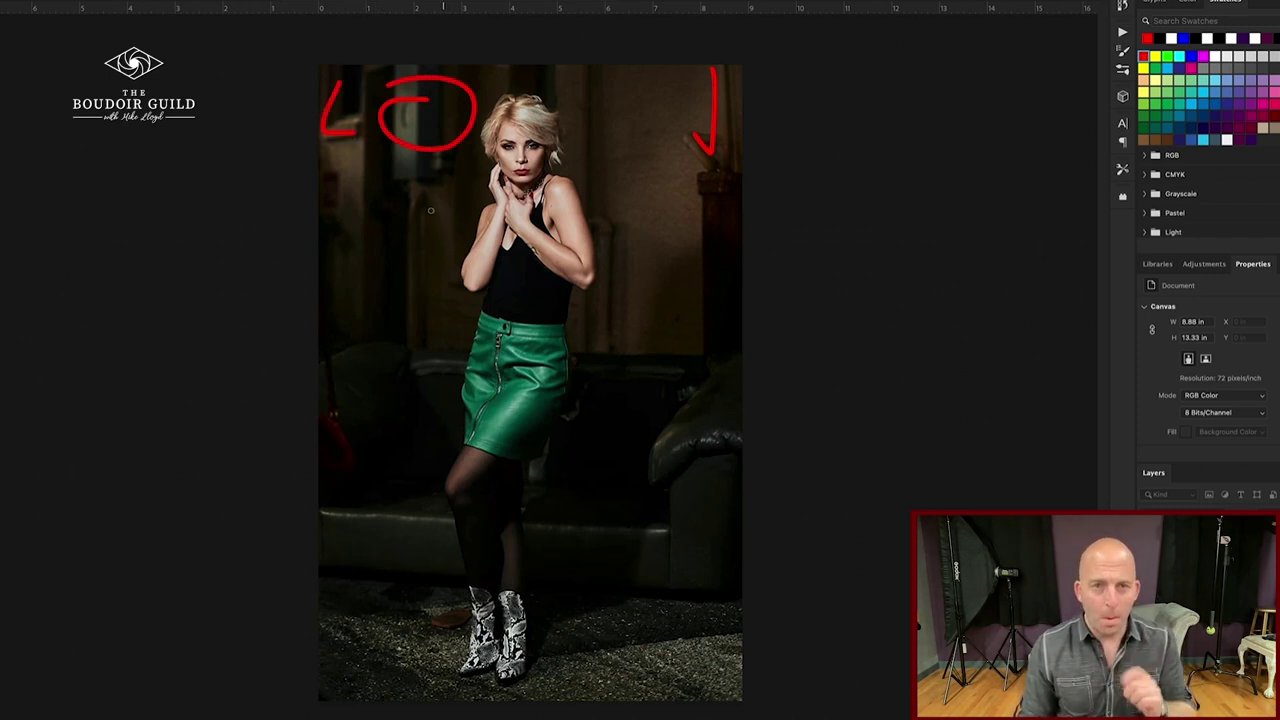
pyautogui.moveTo(426, 205); pyautogui.dragTo(426, 360)
pyautogui.press('Escape')
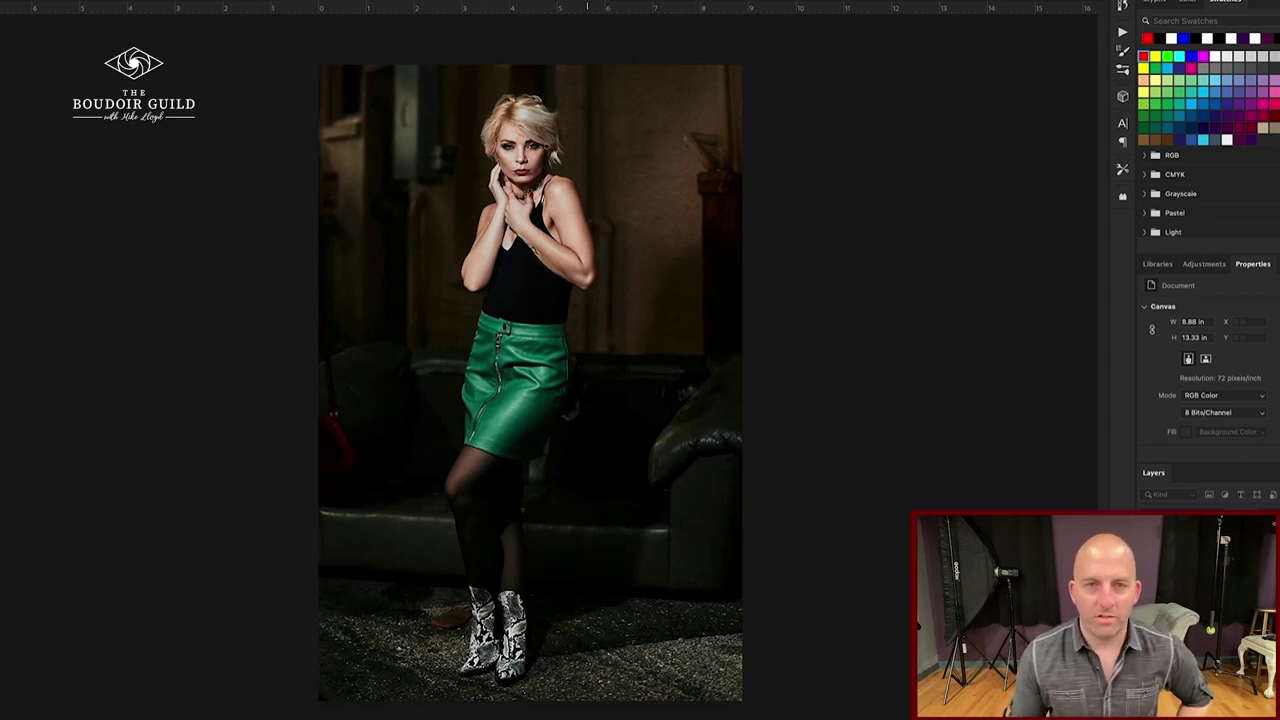
# Sketch red marks on the face and the background beside her head, then undo them.
pyautogui.moveTo(526, 134)
pyautogui.mouseDown()
pyautogui.moveTo(512, 134)
pyautogui.moveTo(532, 170)
pyautogui.moveTo(538, 140)
pyautogui.mouseUp()
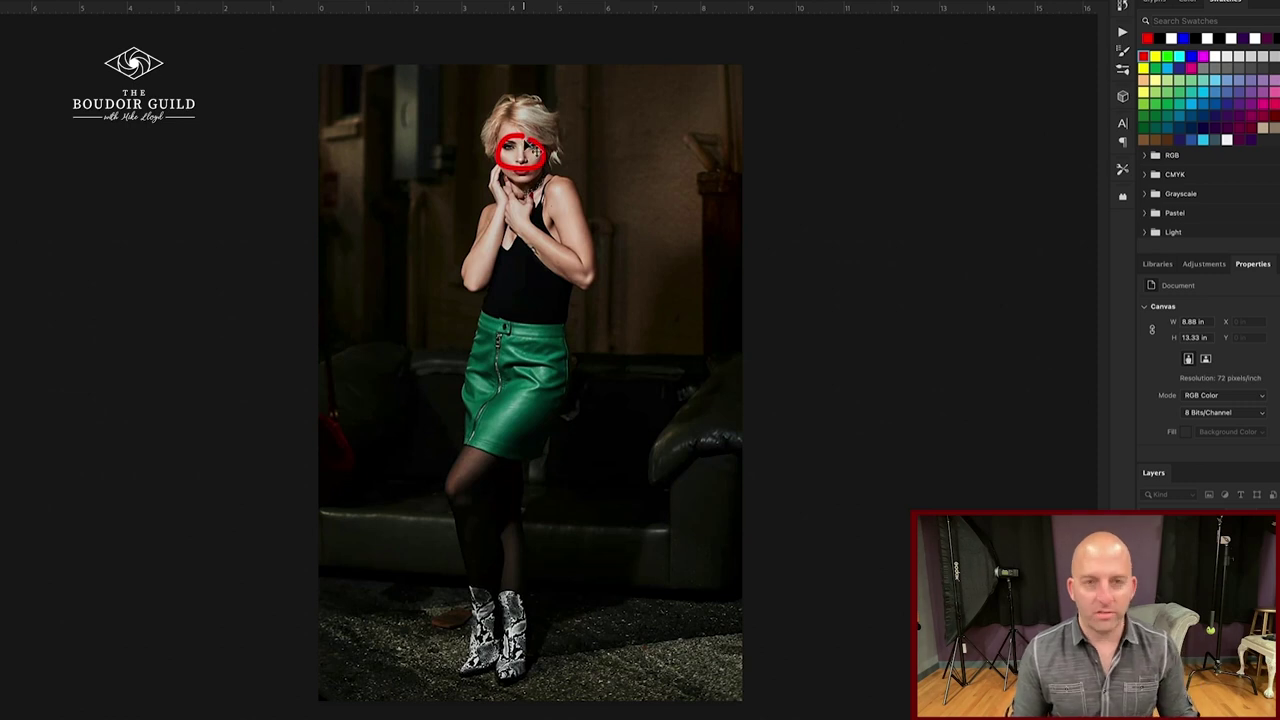
pyautogui.moveTo(718, 133)
pyautogui.mouseDown()
pyautogui.moveTo(704, 178)
pyautogui.moveTo(714, 168)
pyautogui.mouseUp()
pyautogui.moveTo(538, 128); pyautogui.dragTo(530, 160)
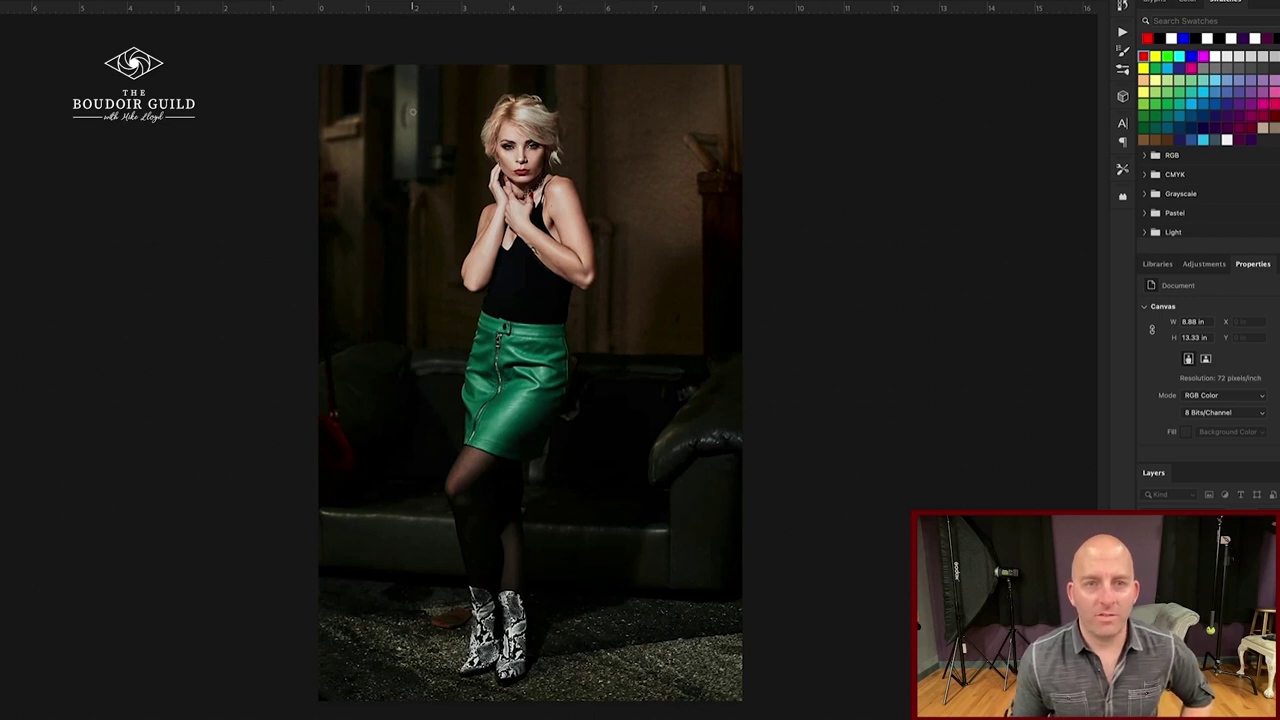
pyautogui.moveTo(417, 74); pyautogui.dragTo(418, 136)
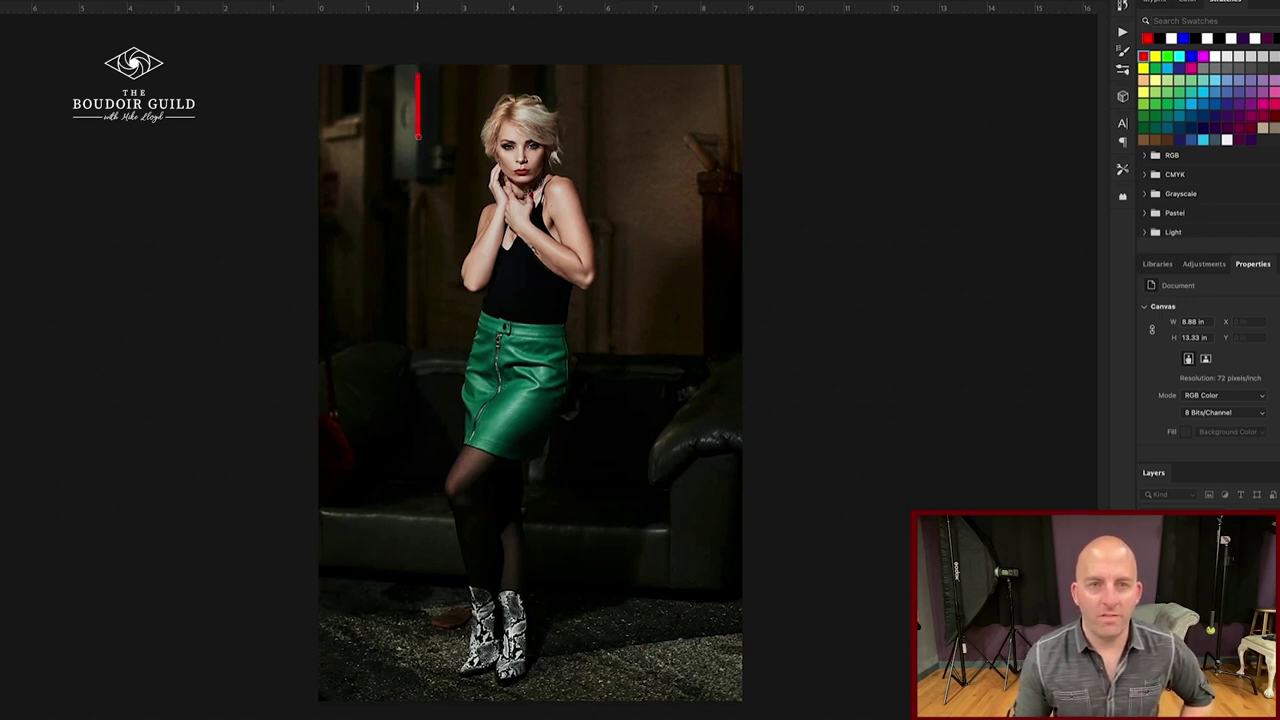
pyautogui.moveTo(390, 88)
pyautogui.mouseDown()
pyautogui.moveTo(392, 150)
pyautogui.moveTo(327, 141)
pyautogui.mouseUp()
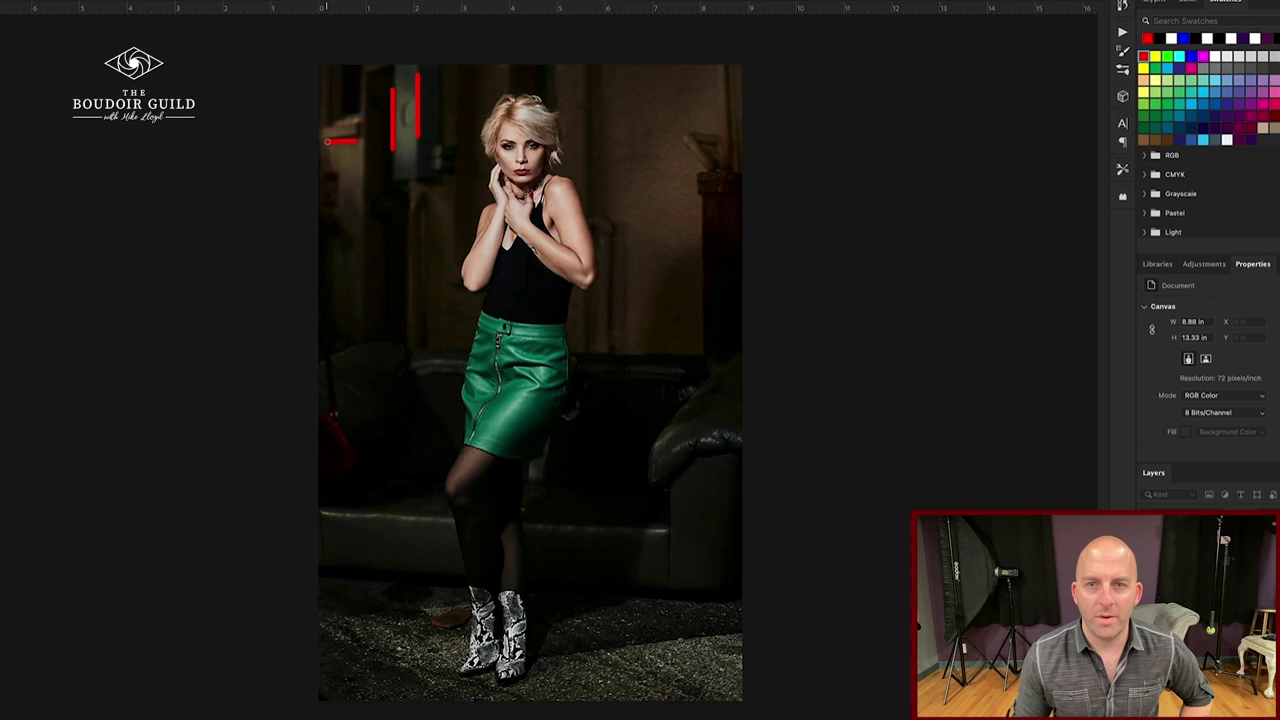
pyautogui.hotkey('ctrl', 'z')
pyautogui.hotkey('ctrl', 'z')
pyautogui.hotkey('ctrl', 'z')
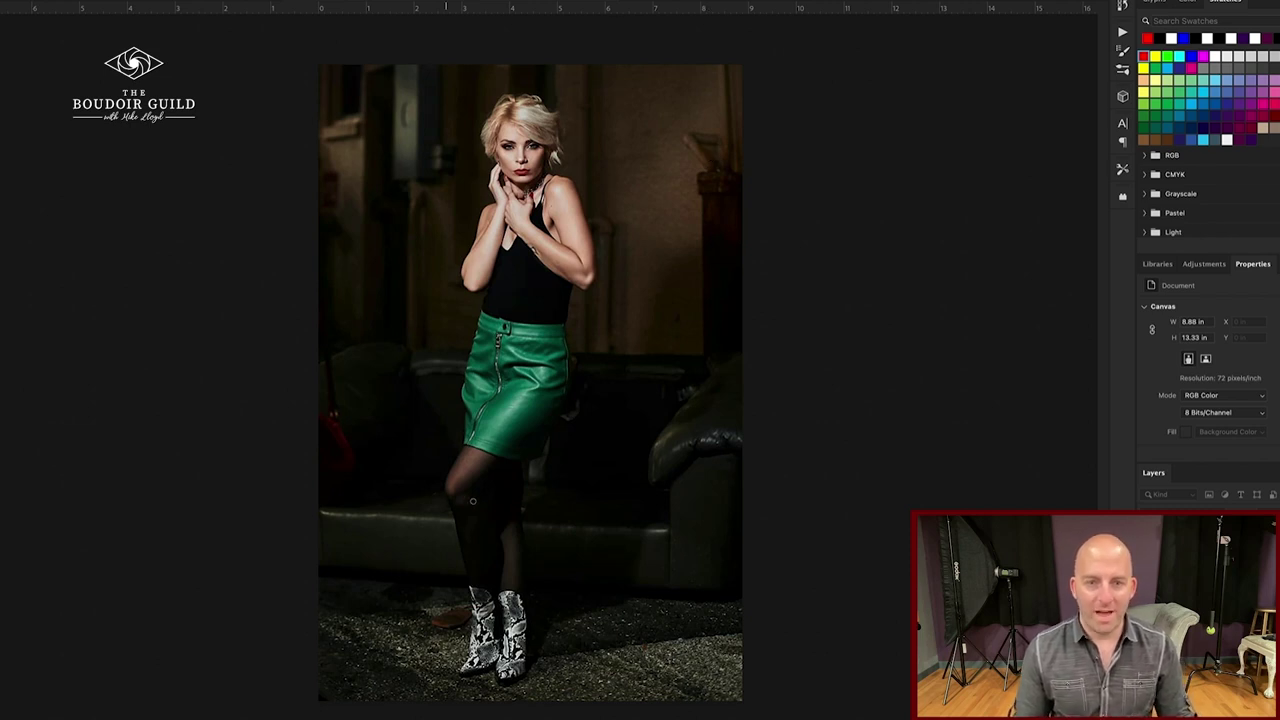
# Loop red around the legs against the sofa, discard it with the Move tool, and close the photo.
pyautogui.moveTo(502, 480)
pyautogui.mouseDown()
pyautogui.moveTo(446, 495)
pyautogui.moveTo(440, 567)
pyautogui.moveTo(348, 494)
pyautogui.mouseUp()
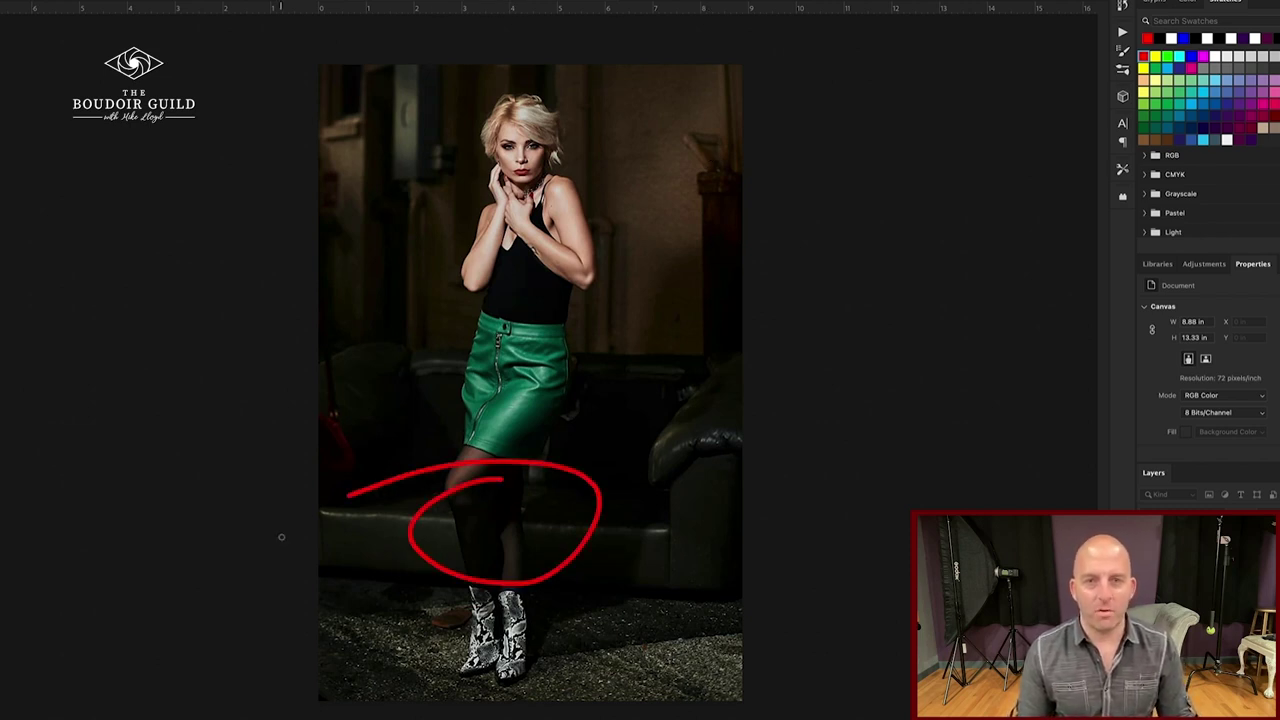
pyautogui.press('v')
pyautogui.press('Escape')
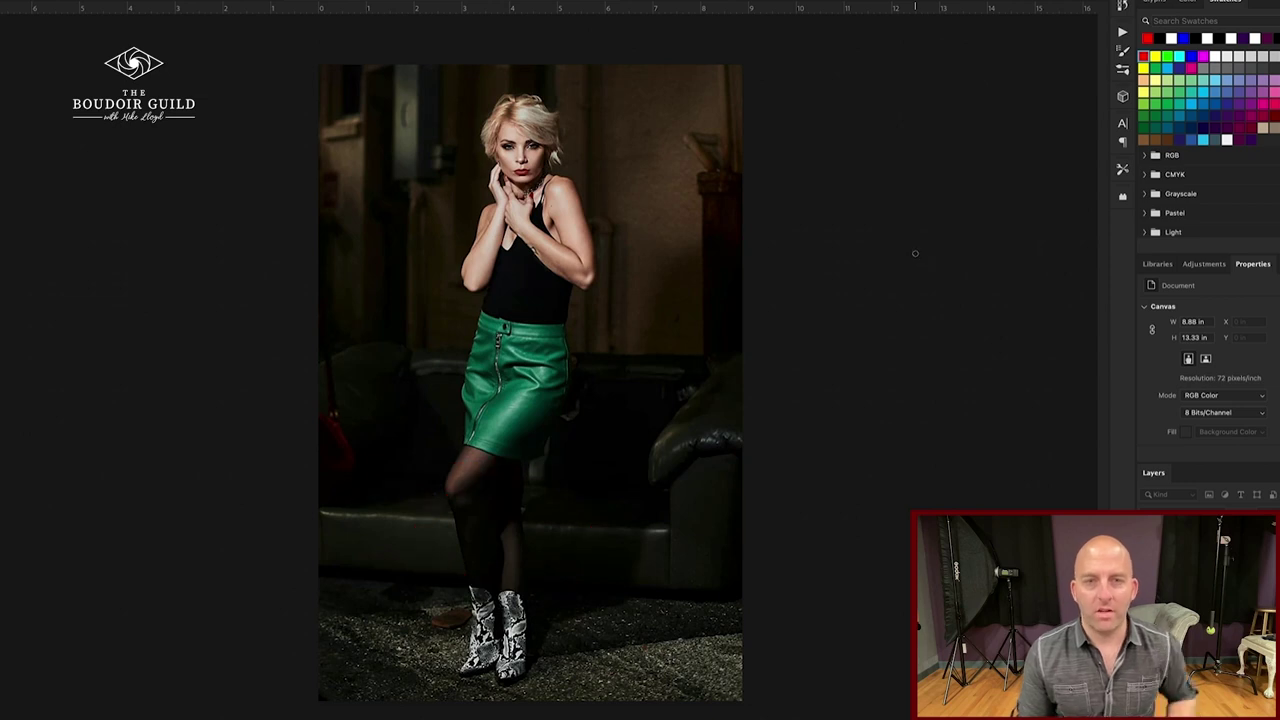
pyautogui.press('super+w')
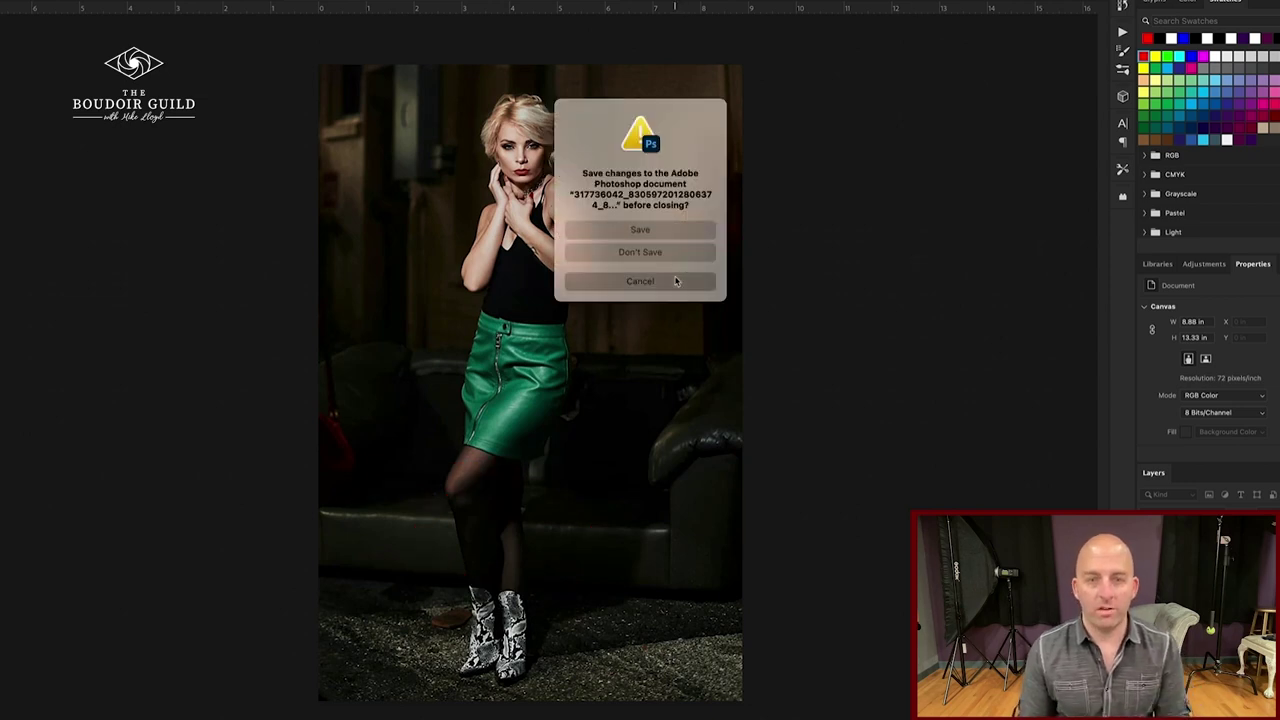
# Cancel closing and draw red crop lines above the head, below the boots, and both sides.
pyautogui.click(680, 278)
pyautogui.moveTo(476, 80); pyautogui.dragTo(586, 78)
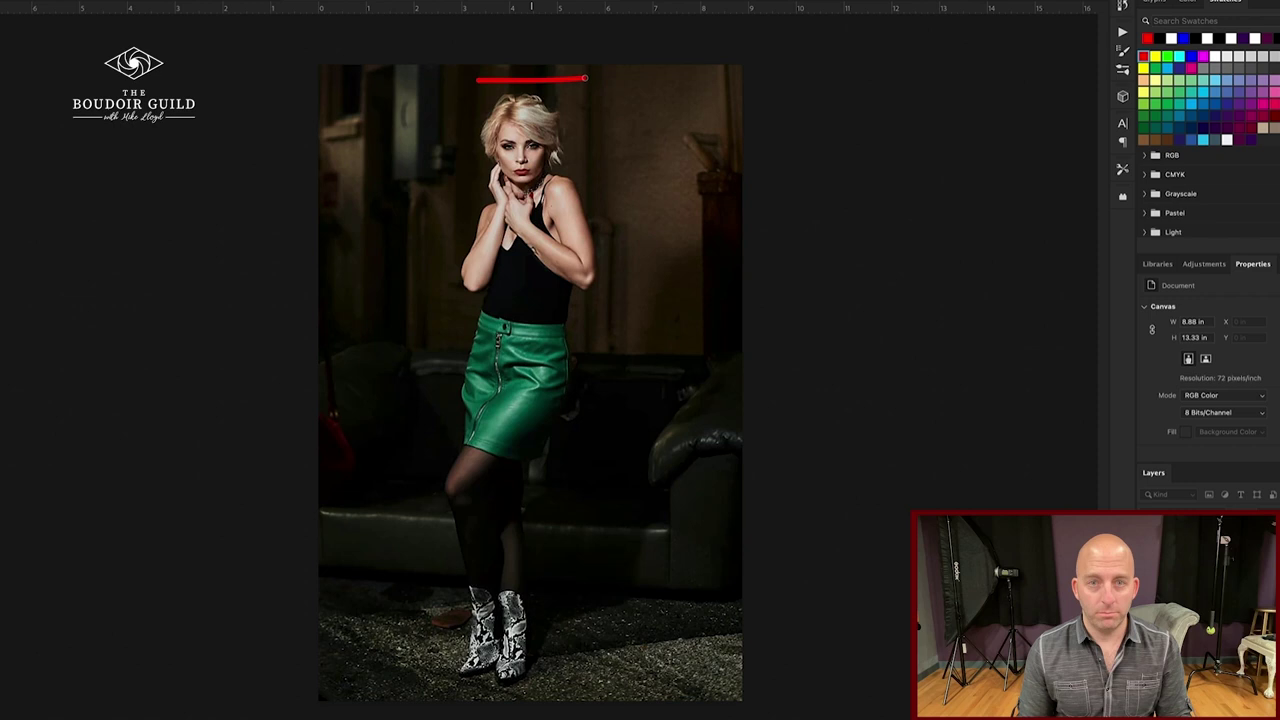
pyautogui.moveTo(449, 692); pyautogui.dragTo(580, 689)
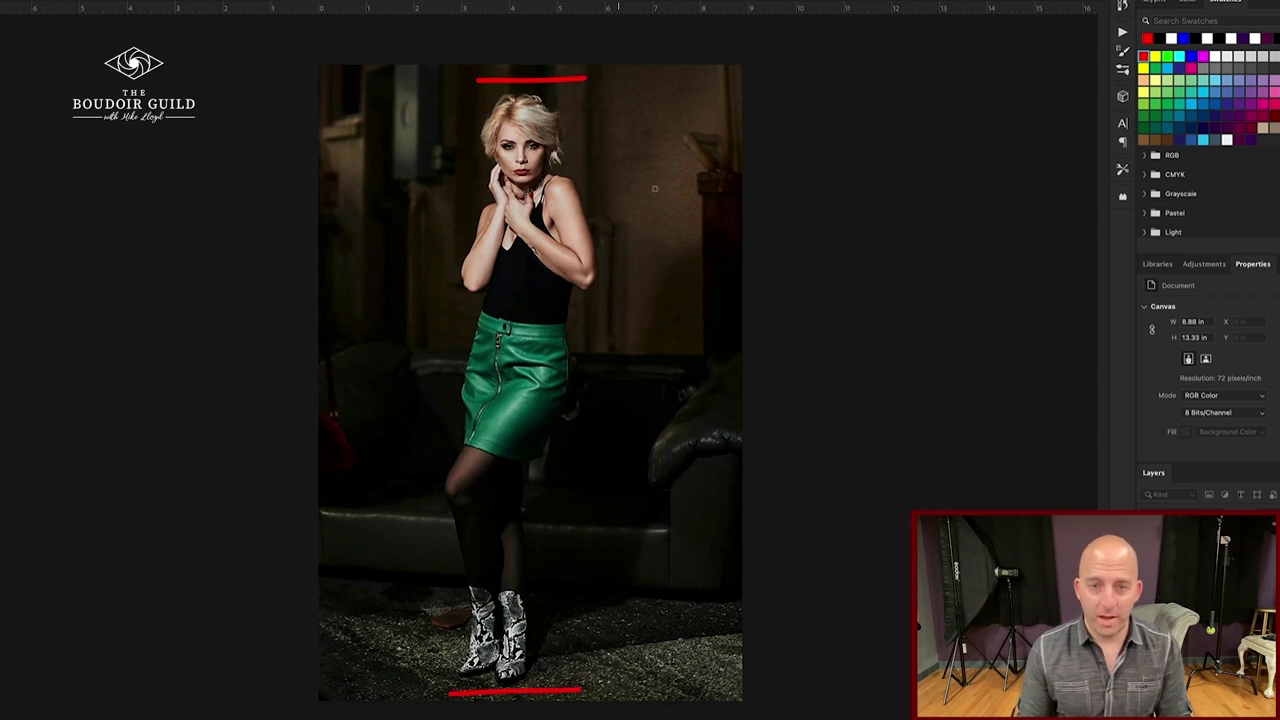
pyautogui.moveTo(644, 212); pyautogui.dragTo(644, 392)
pyautogui.moveTo(388, 172); pyautogui.dragTo(387, 464)
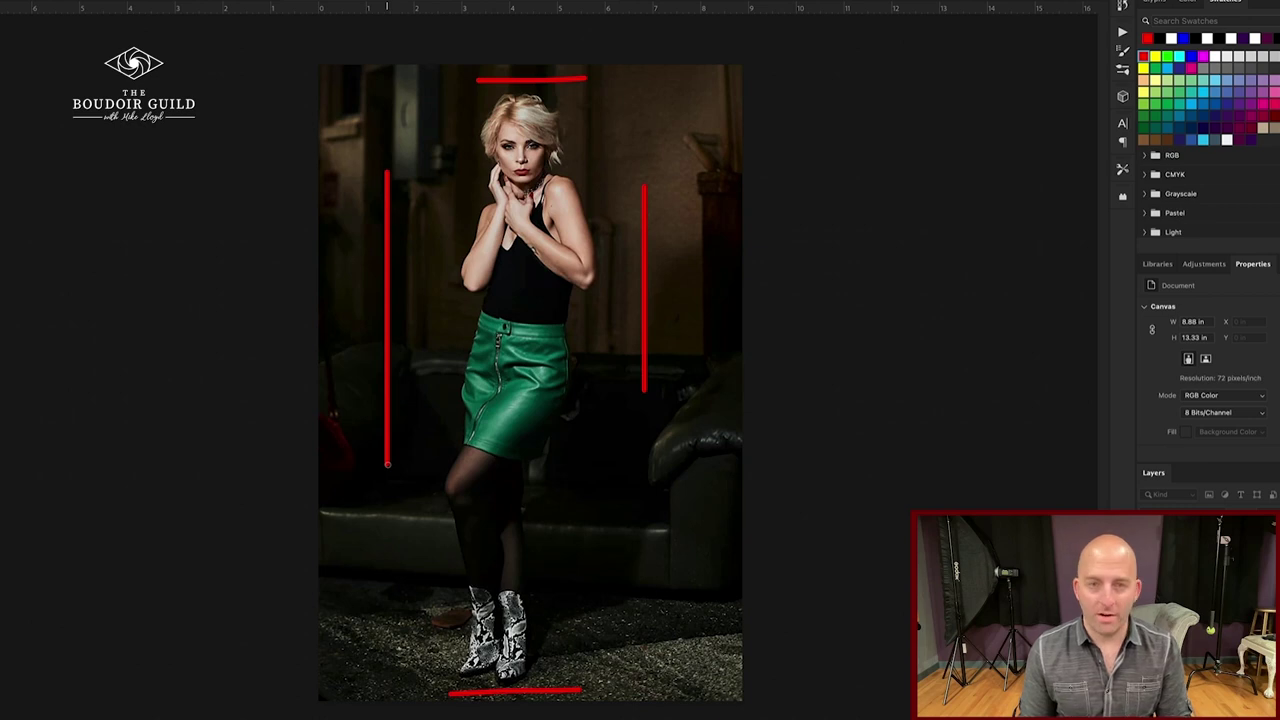
pyautogui.press('v')
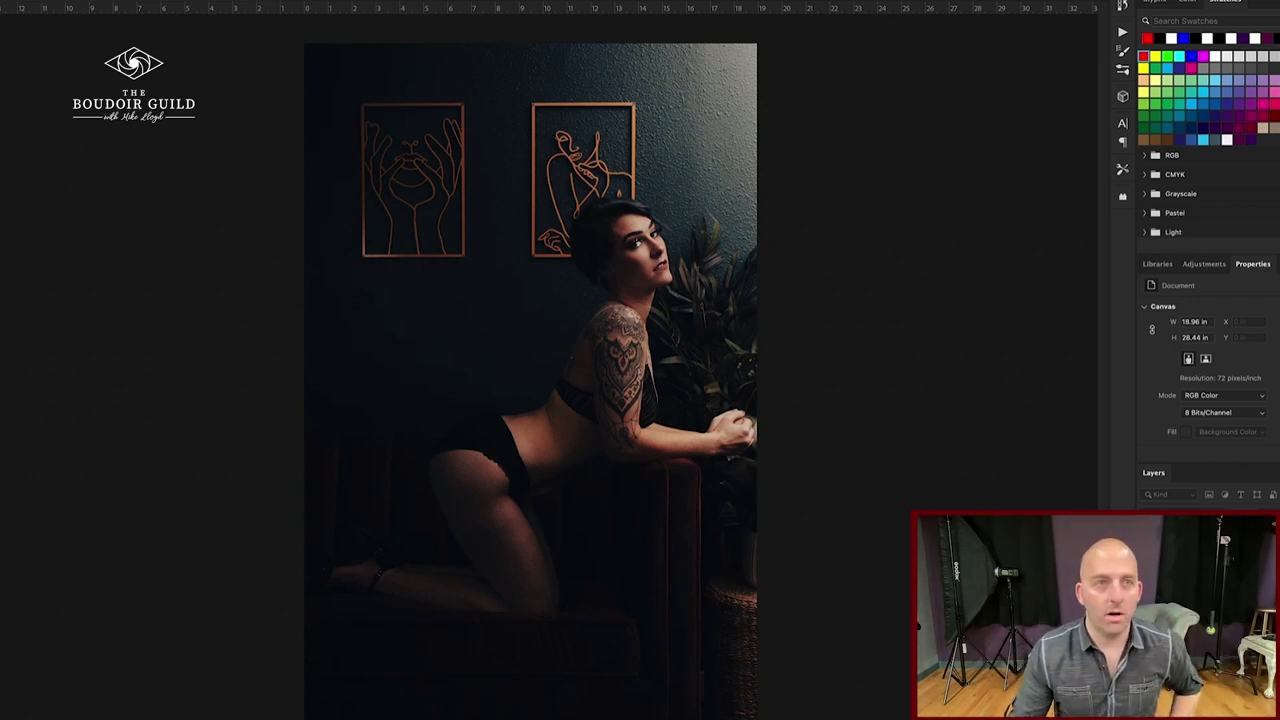
# Rotate the tattooed-woman photo 180° and circle her head, then undo back to upright.
pyautogui.click(100, 0)
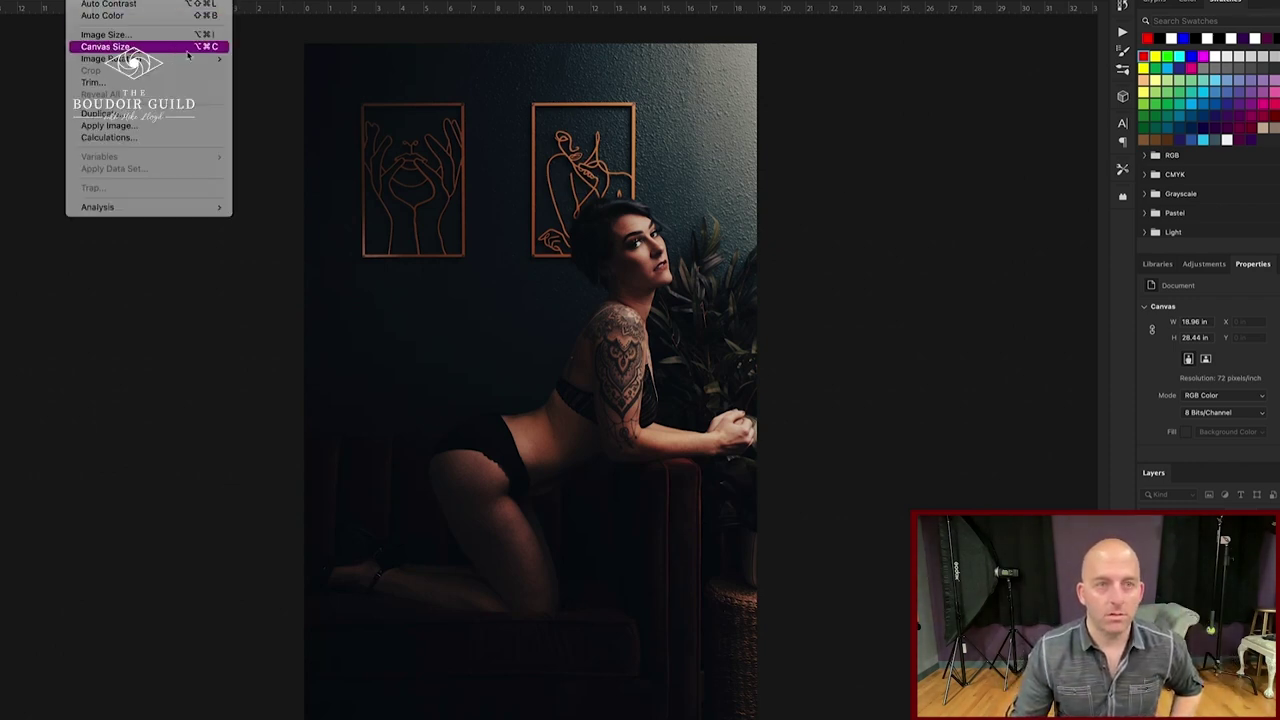
pyautogui.click(254, 58)
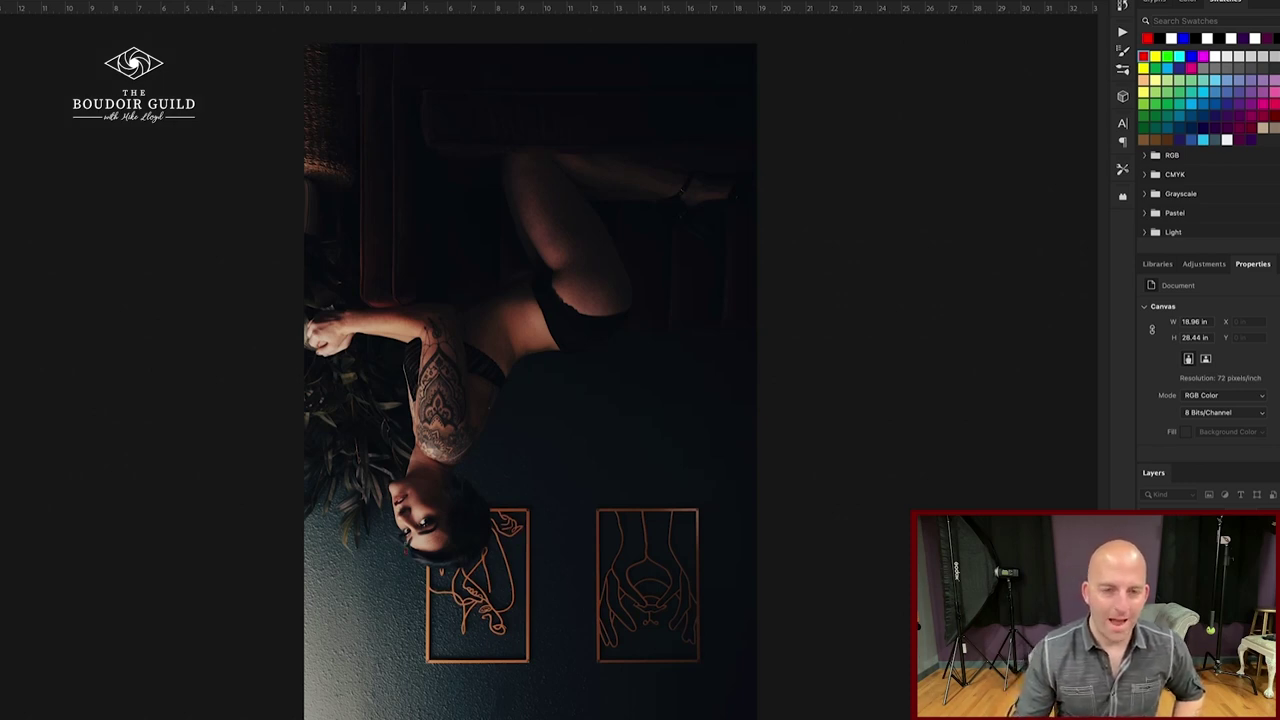
pyautogui.moveTo(405, 548)
pyautogui.mouseDown()
pyautogui.moveTo(400, 690)
pyautogui.moveTo(386, 515)
pyautogui.mouseUp()
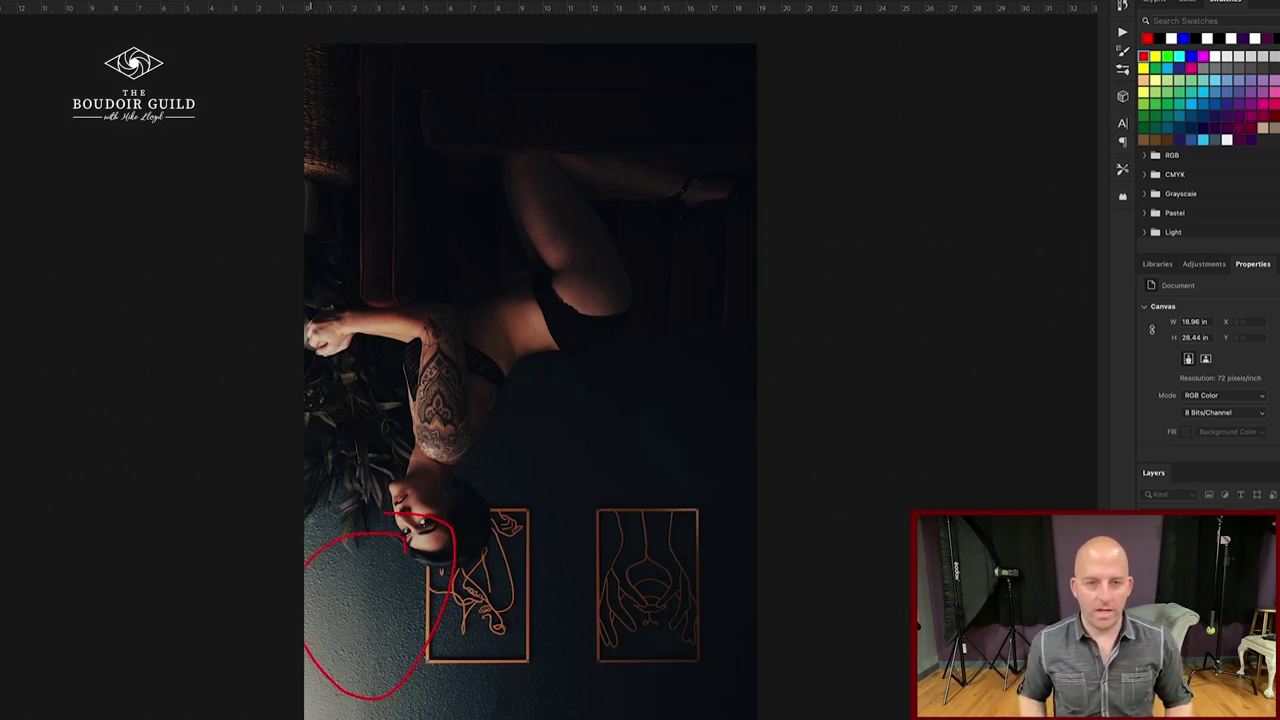
pyautogui.hotkey('ctrl', 'z')
# Draw a red arrow at her face, mark the shadowed cheek, a check mark, and loop the top-right wall.
pyautogui.moveTo(737, 138); pyautogui.dragTo(652, 233)
pyautogui.moveTo(648, 192); pyautogui.dragTo(651, 235)
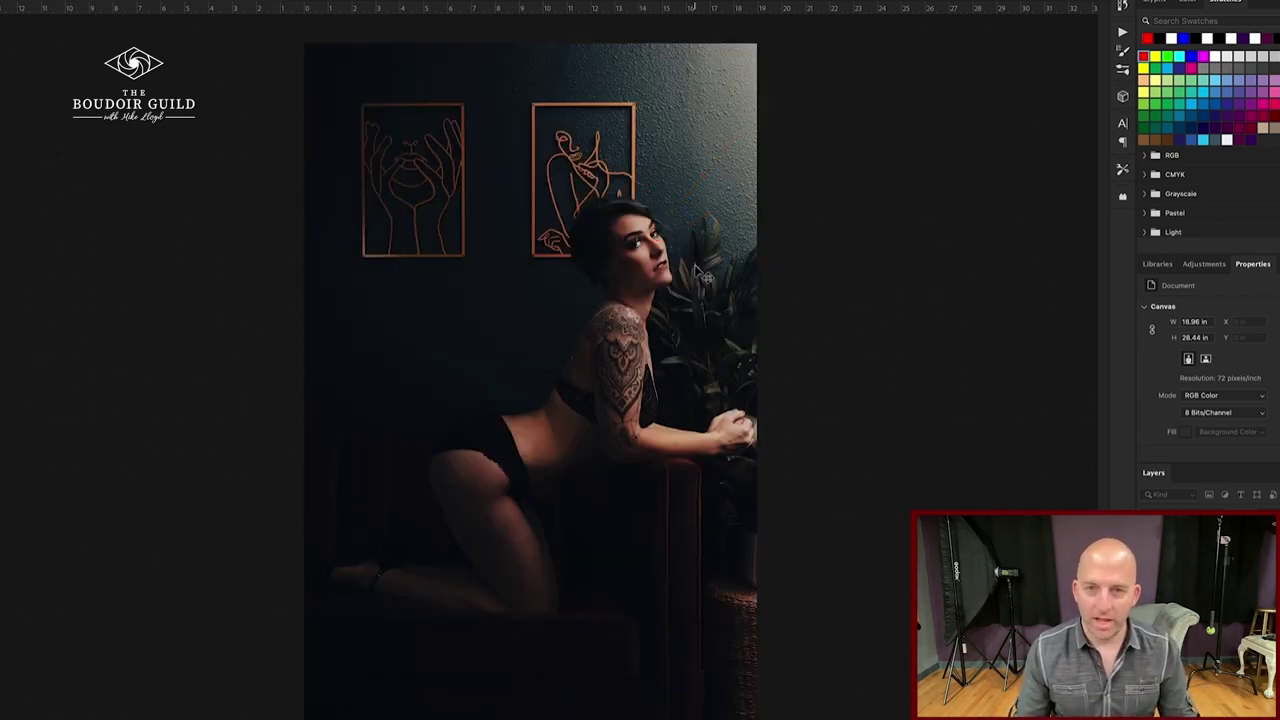
pyautogui.moveTo(650, 250); pyautogui.dragTo(627, 281)
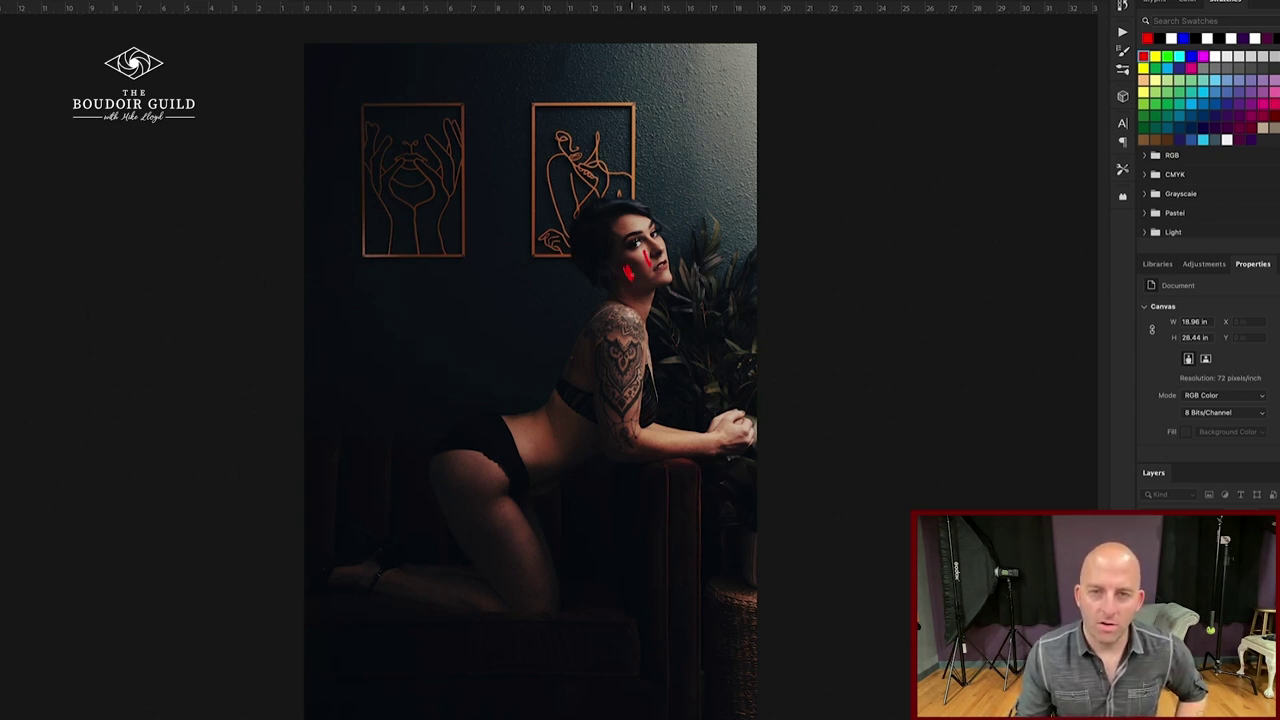
pyautogui.moveTo(745, 148); pyautogui.dragTo(687, 162)
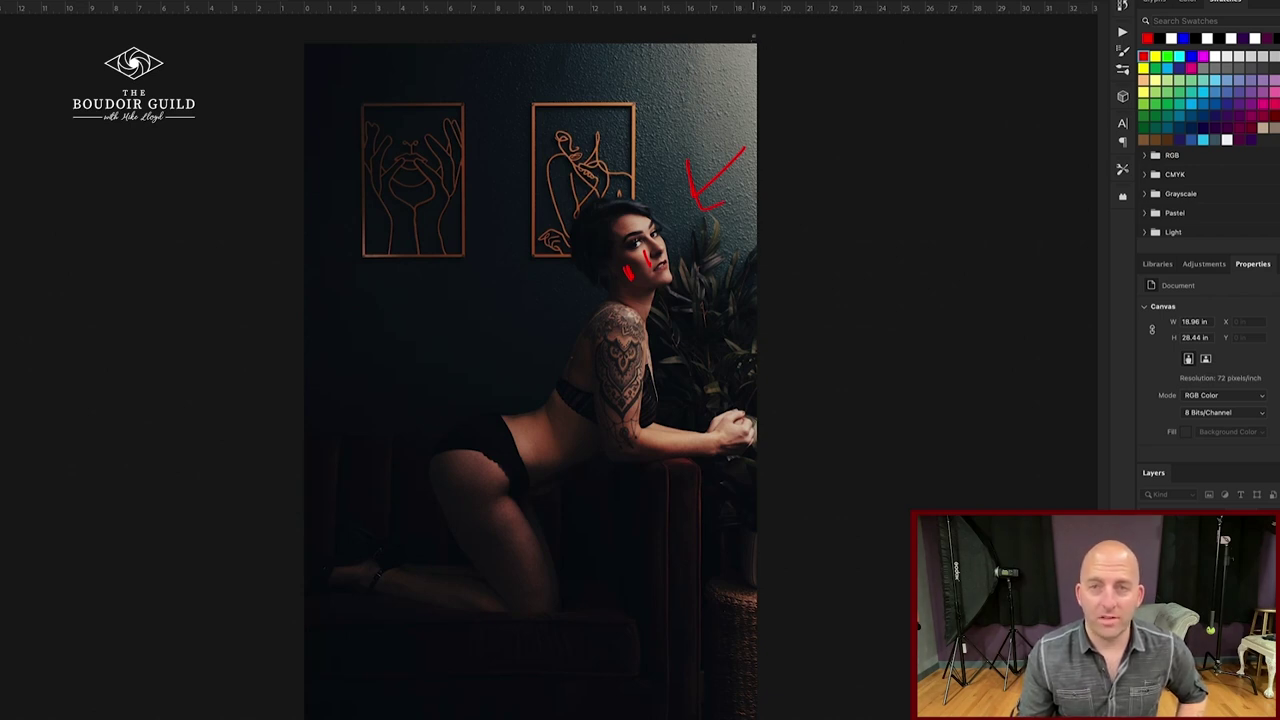
pyautogui.moveTo(748, 46)
pyautogui.mouseDown()
pyautogui.moveTo(728, 82)
pyautogui.moveTo(742, 62)
pyautogui.mouseUp()
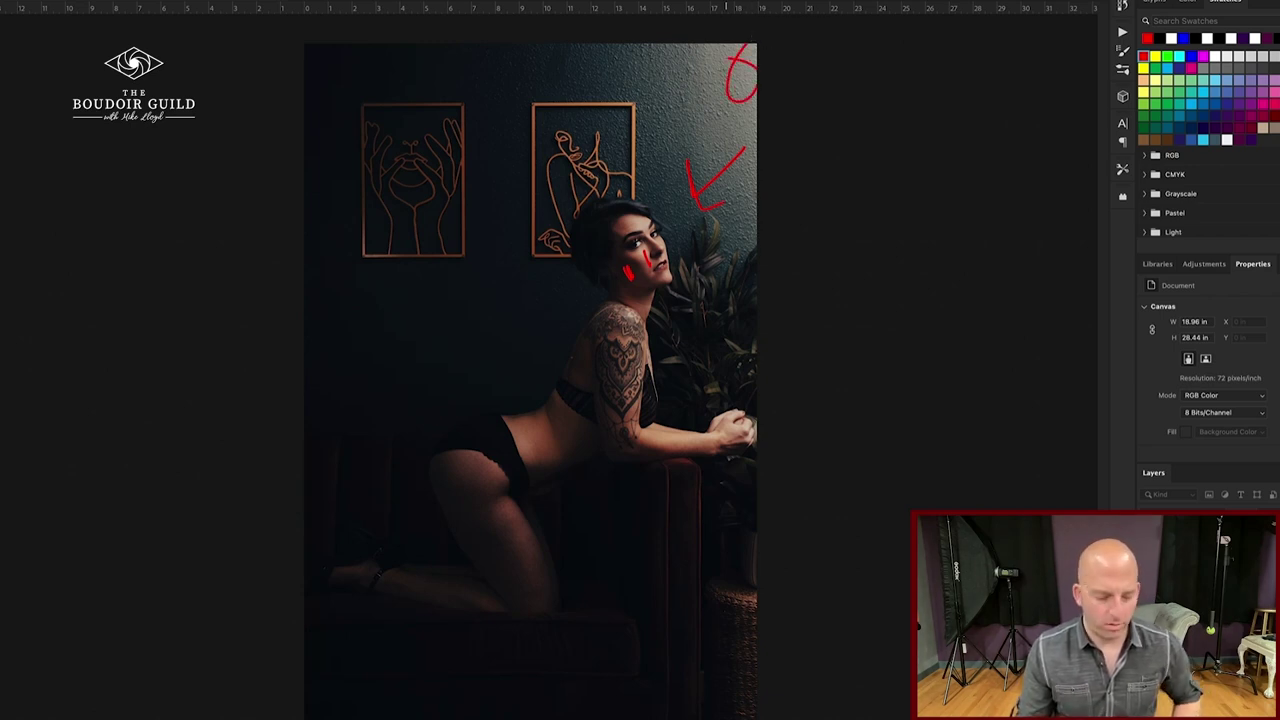
pyautogui.hotkey('ctrl', '+')
pyautogui.hotkey('ctrl', '+')
pyautogui.hotkey('ctrl', '+')
pyautogui.hotkey('ctrl', '+')
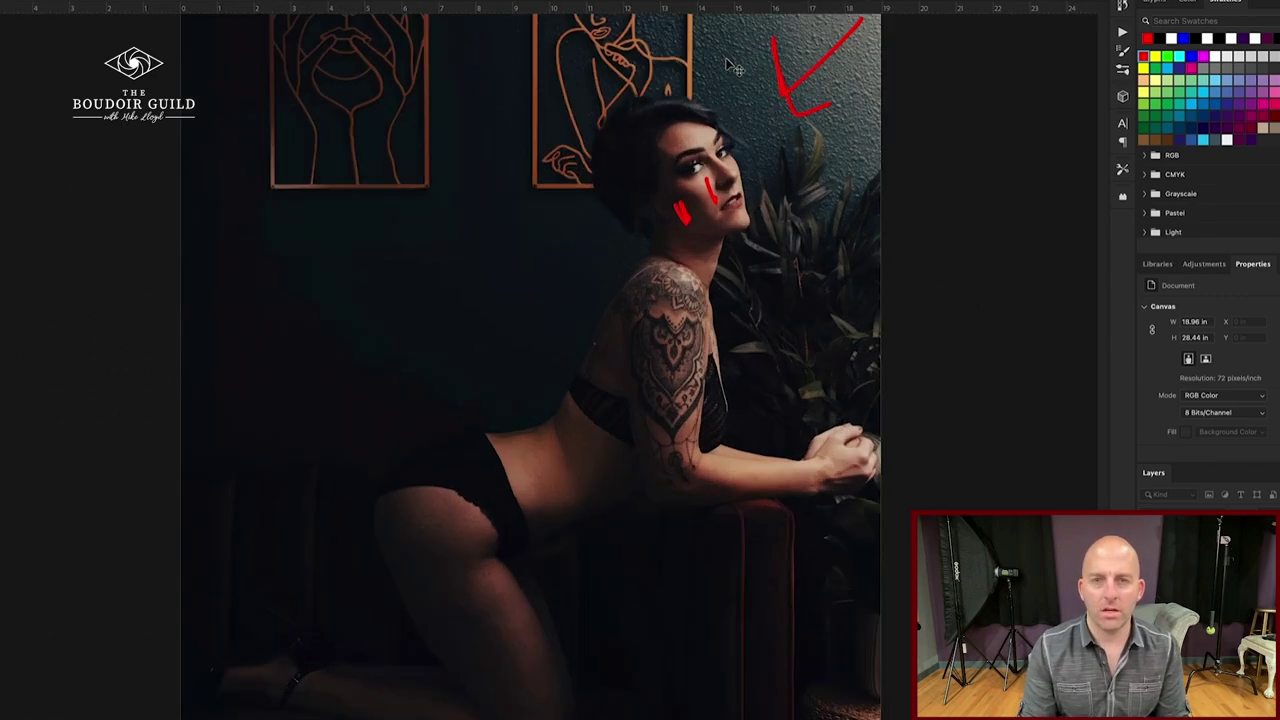
# Fit the whole portrait on screen and undo the red annotation strokes.
pyautogui.hotkey('ctrl', '-')
pyautogui.hotkey('ctrl', '-')
pyautogui.hotkey('ctrl', '-')
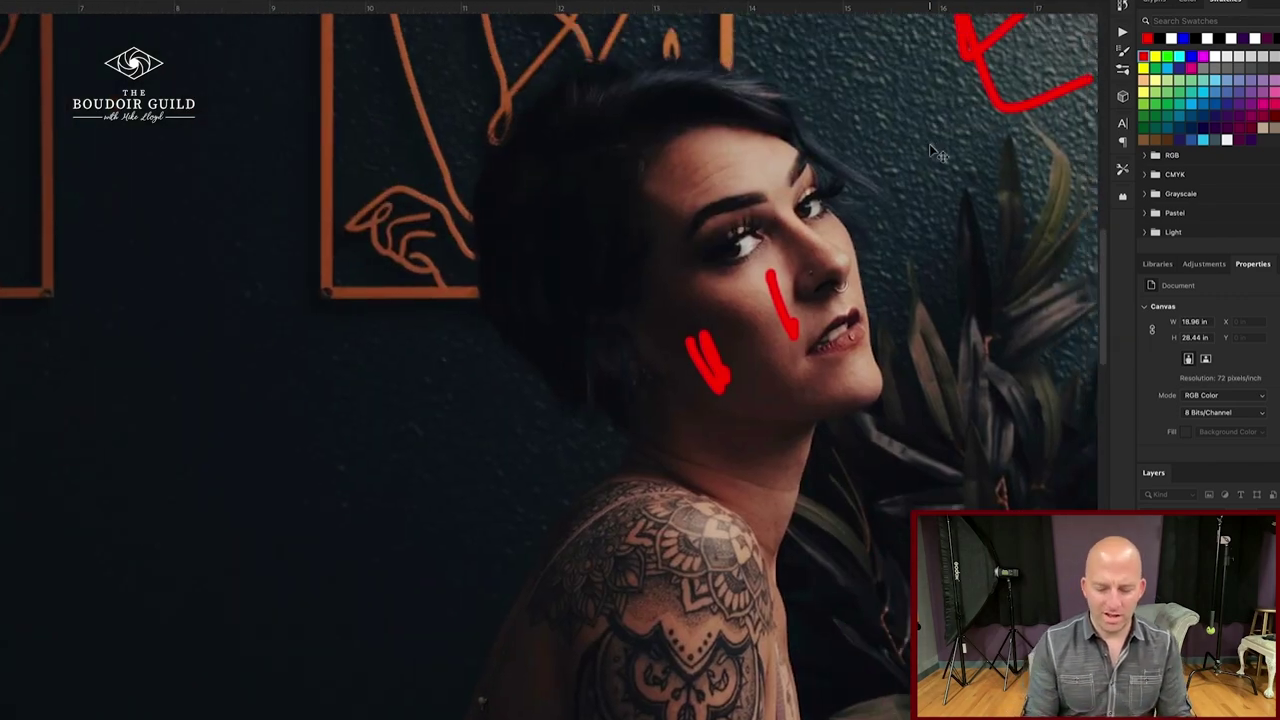
pyautogui.hotkey('ctrl', '0')
pyautogui.hotkey('ctrl', 'z')
pyautogui.hotkey('ctrl', 'z')
pyautogui.hotkey('ctrl', 'z')
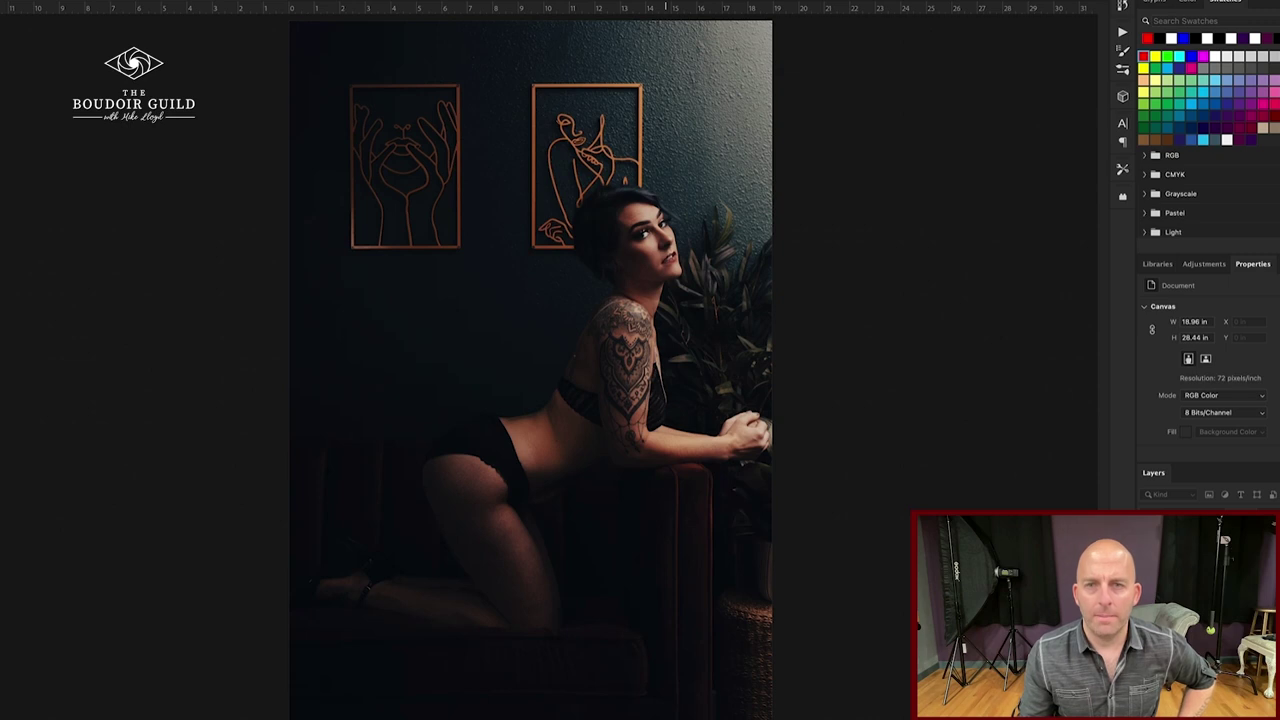
# Loop the bright upper-right wall, undo it, then draw an arc over that wall instead.
pyautogui.moveTo(740, 76)
pyautogui.mouseDown()
pyautogui.moveTo(713, 150)
pyautogui.moveTo(770, 105)
pyautogui.moveTo(716, 82)
pyautogui.mouseUp()
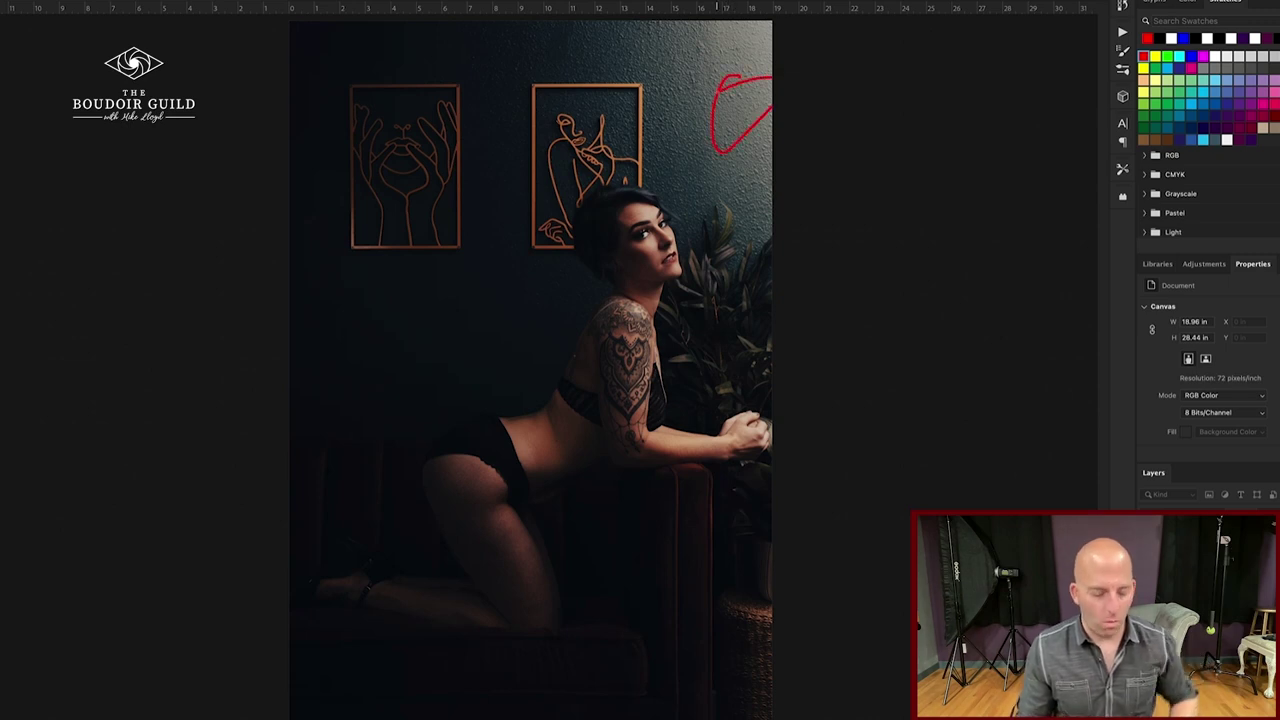
pyautogui.hotkey('ctrl', 'z')
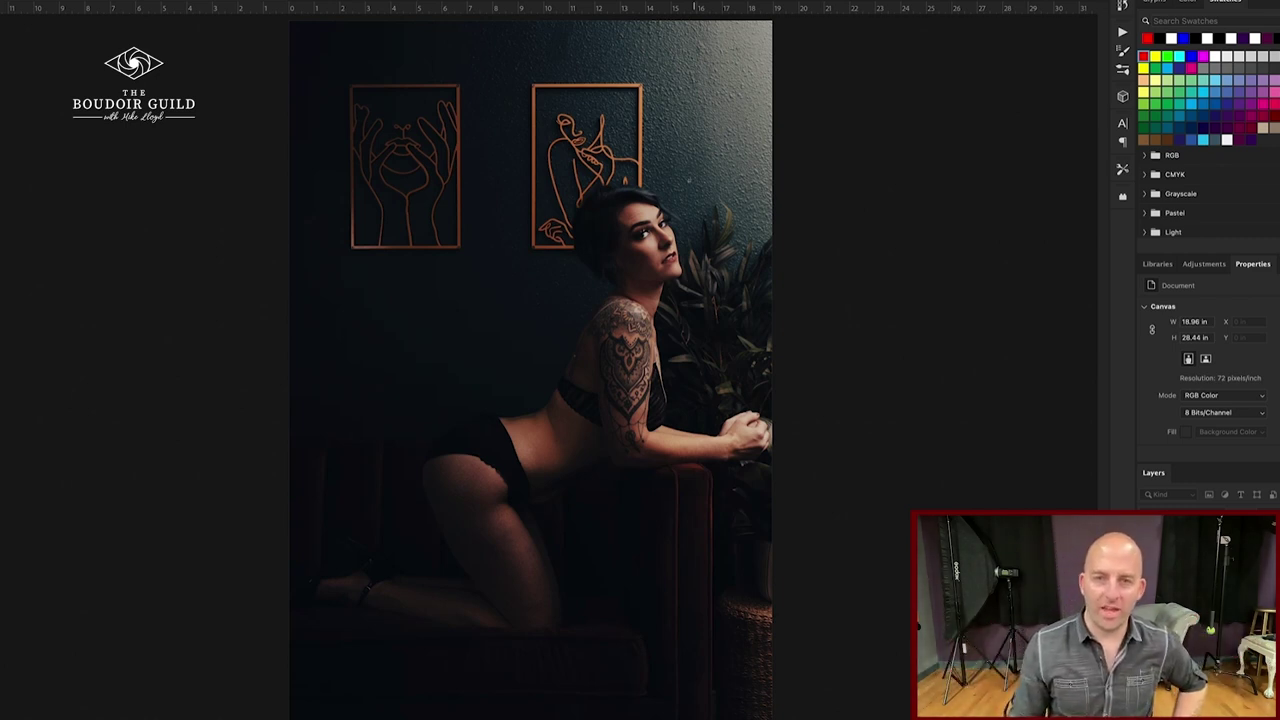
pyautogui.moveTo(750, 84); pyautogui.dragTo(704, 124)
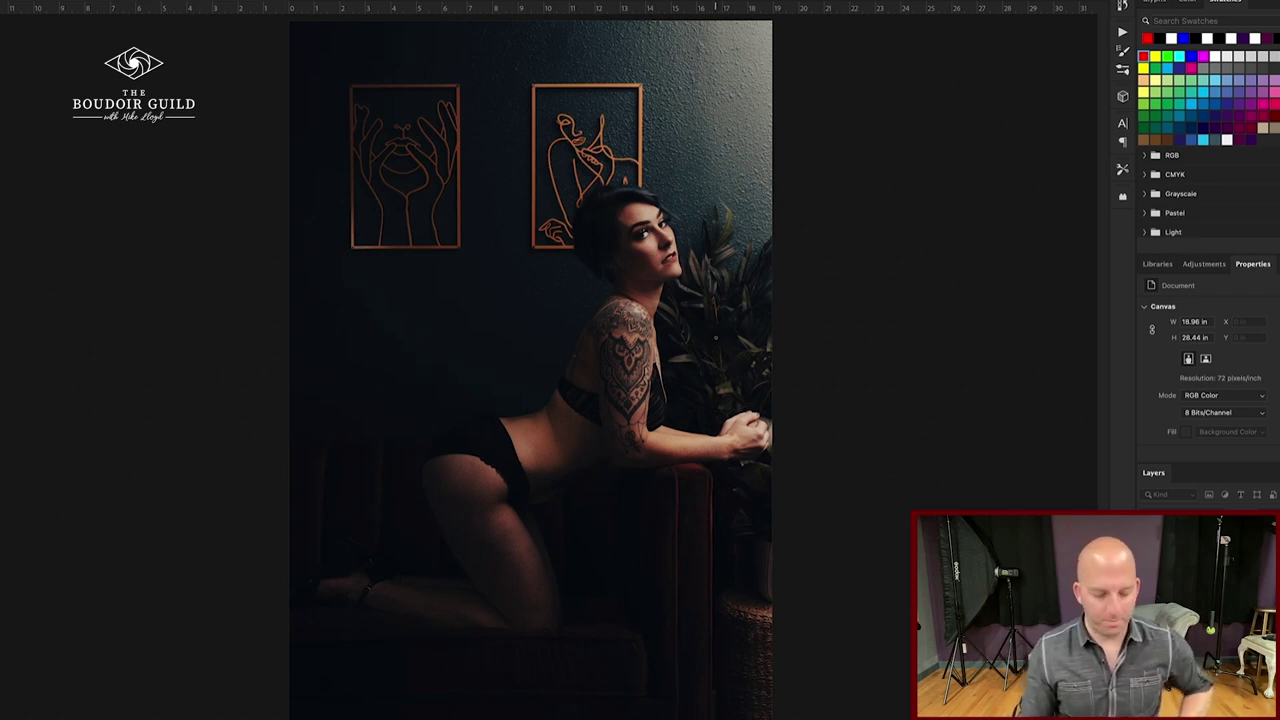
# Overlay the rule-of-thirds grid and trace its two horizontal and two vertical lines in red.
pyautogui.press('c')
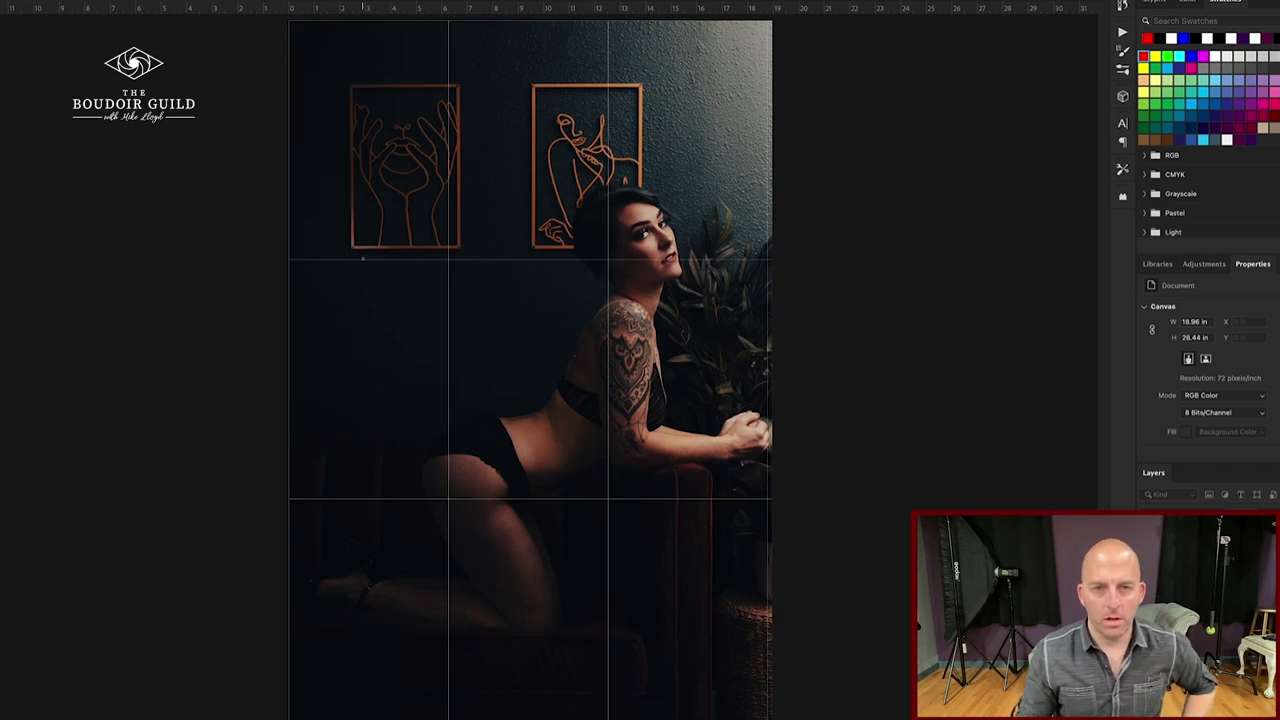
pyautogui.moveTo(362, 259); pyautogui.dragTo(740, 260)
pyautogui.moveTo(393, 507); pyautogui.dragTo(710, 507)
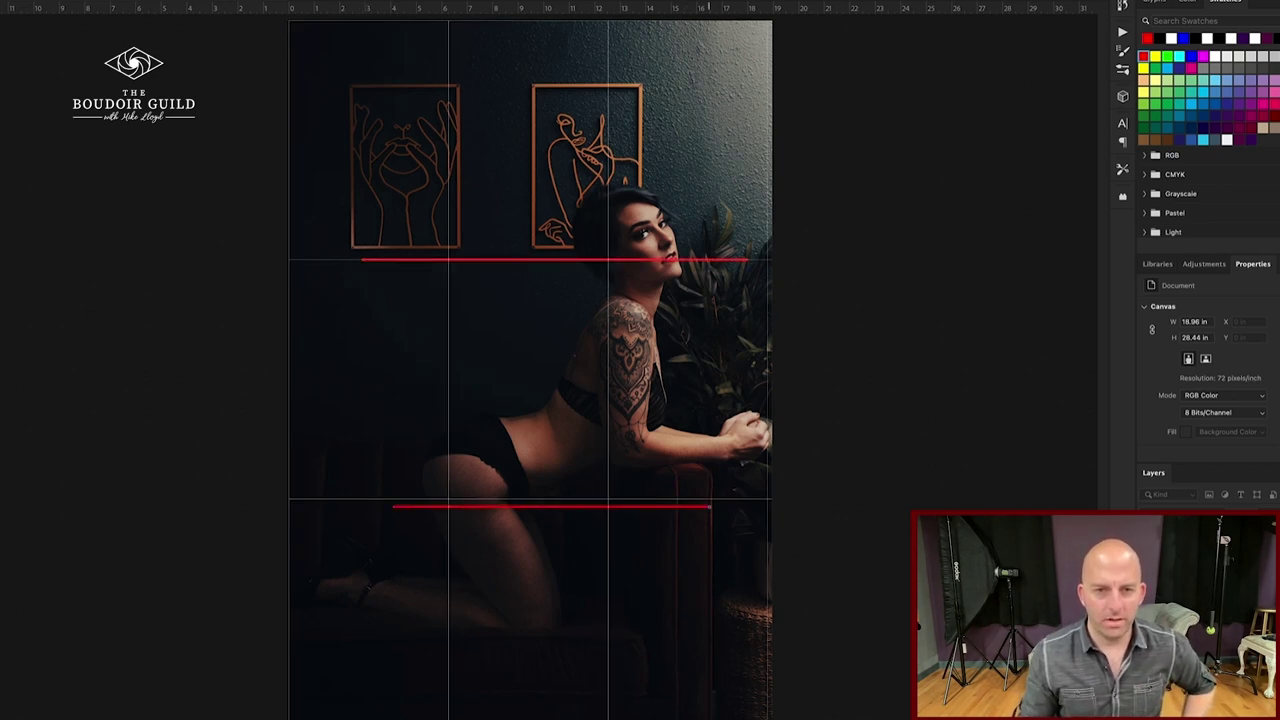
pyautogui.moveTo(448, 368); pyautogui.dragTo(448, 528)
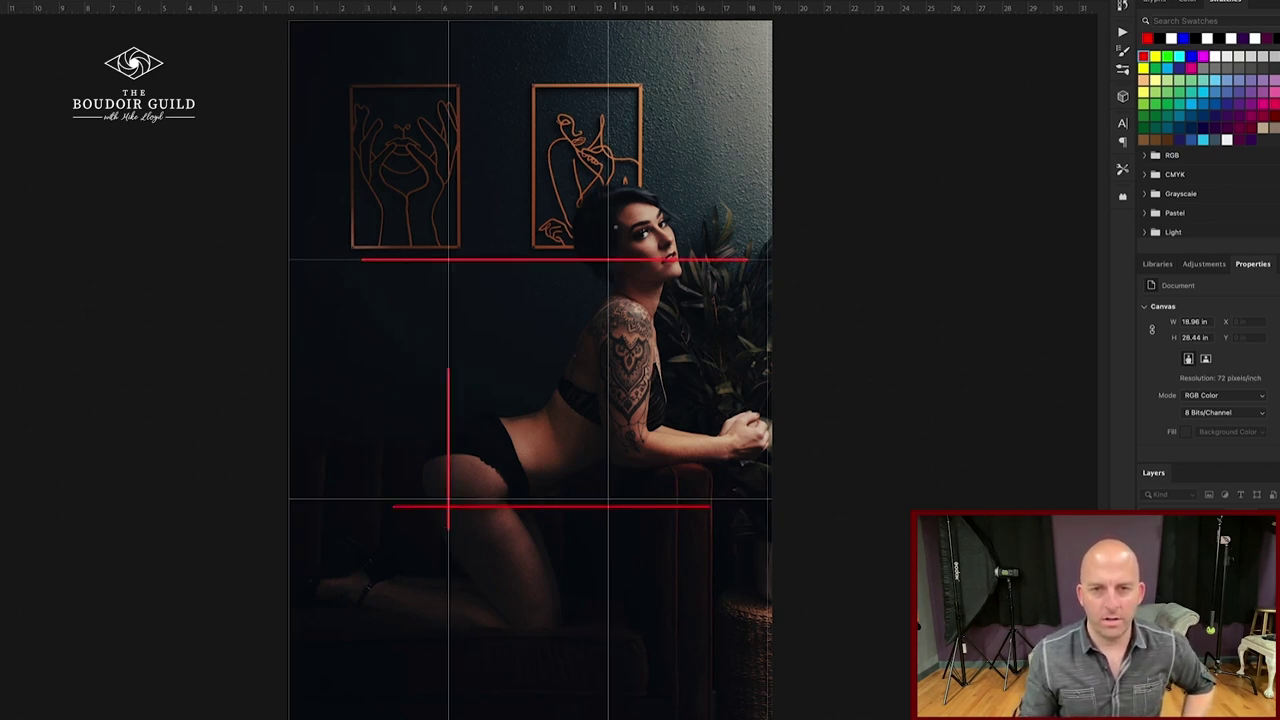
pyautogui.moveTo(615, 228); pyautogui.dragTo(607, 530)
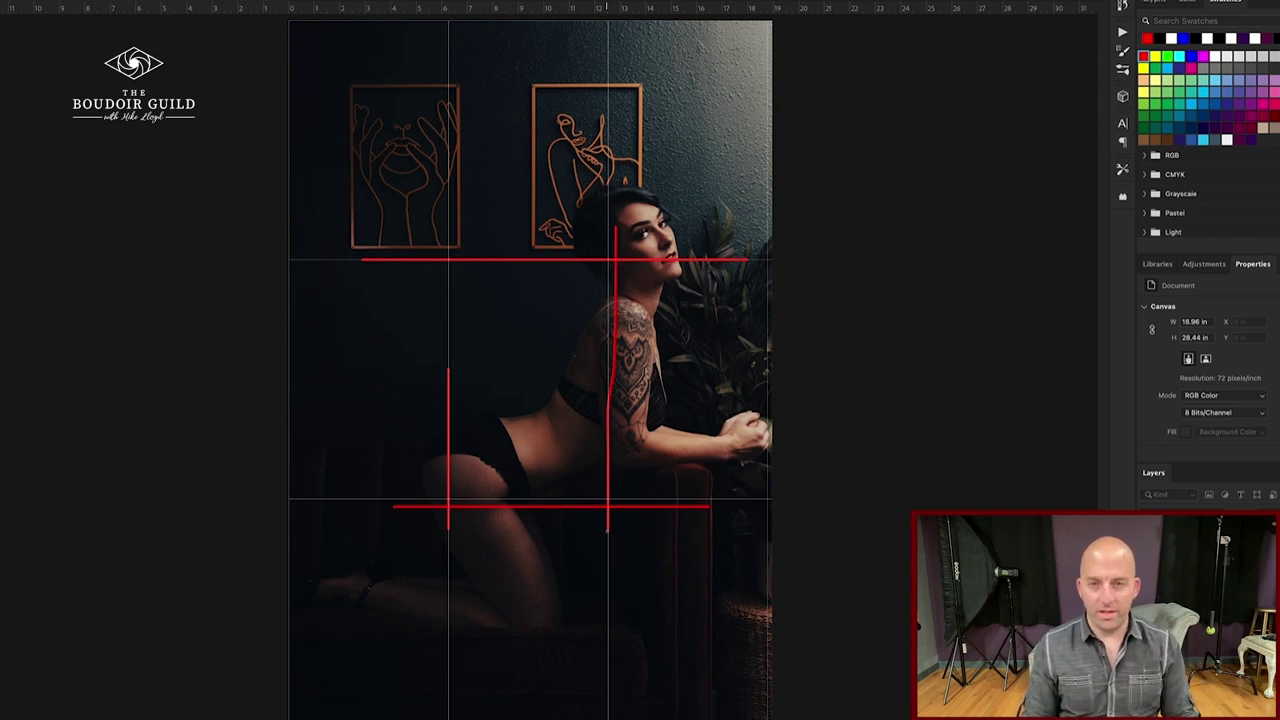
# Hide the grid, undo the thirds lines, and mark the right edge by the hands and left edge by the foot.
pyautogui.hotkey('ctrl', ';')
pyautogui.hotkey('ctrl', 'z')
pyautogui.hotkey('ctrl', 'z')
pyautogui.hotkey('ctrl', 'z')
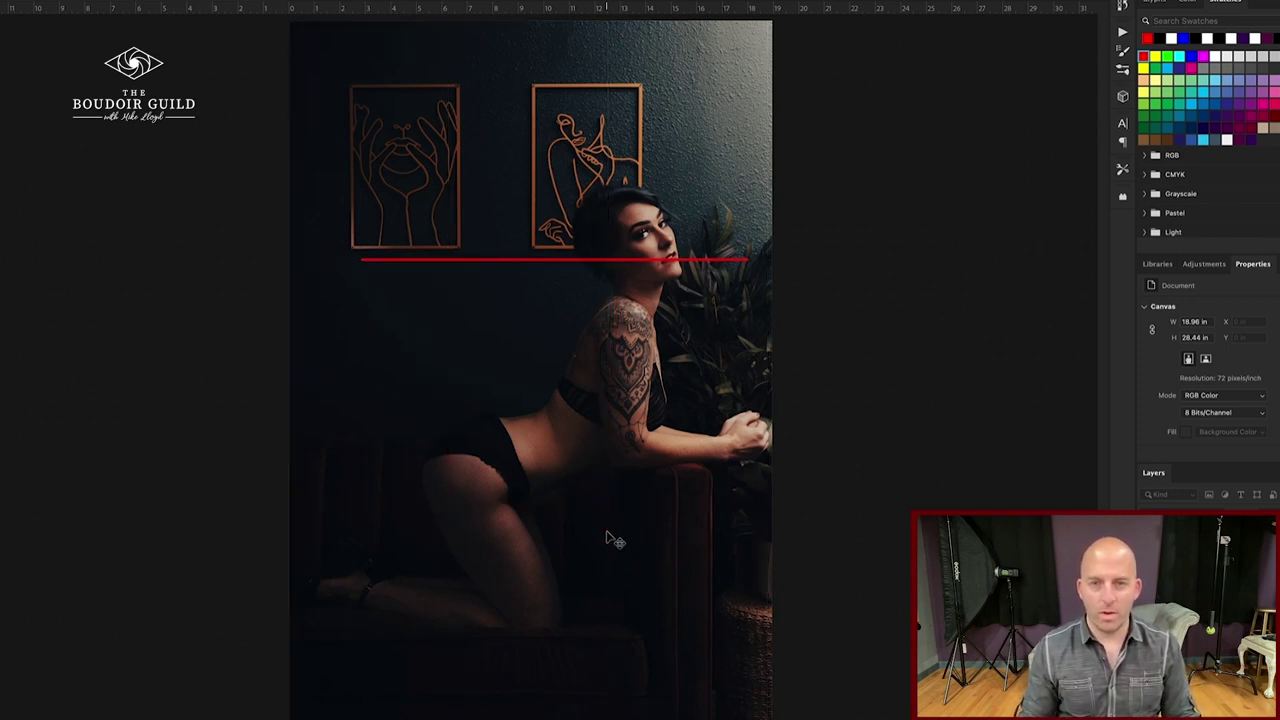
pyautogui.hotkey('ctrl', 'z')
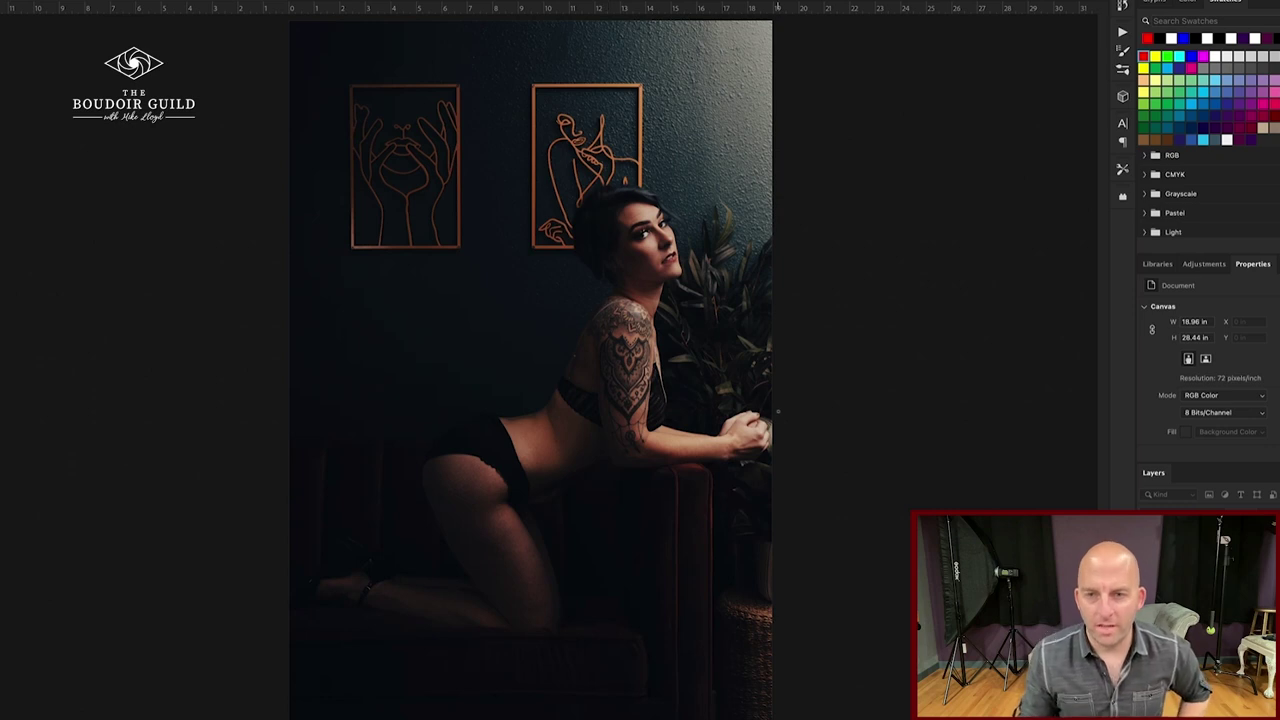
pyautogui.moveTo(776, 418); pyautogui.dragTo(776, 436)
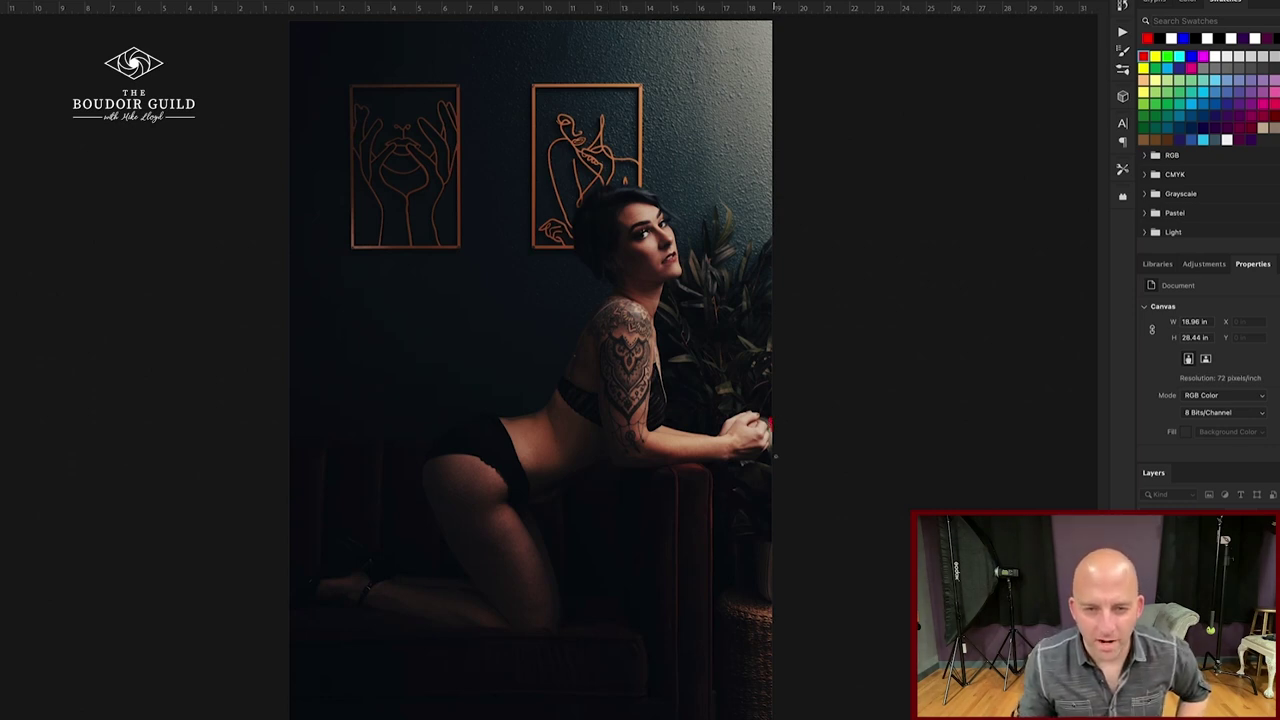
pyautogui.moveTo(297, 576); pyautogui.dragTo(297, 627)
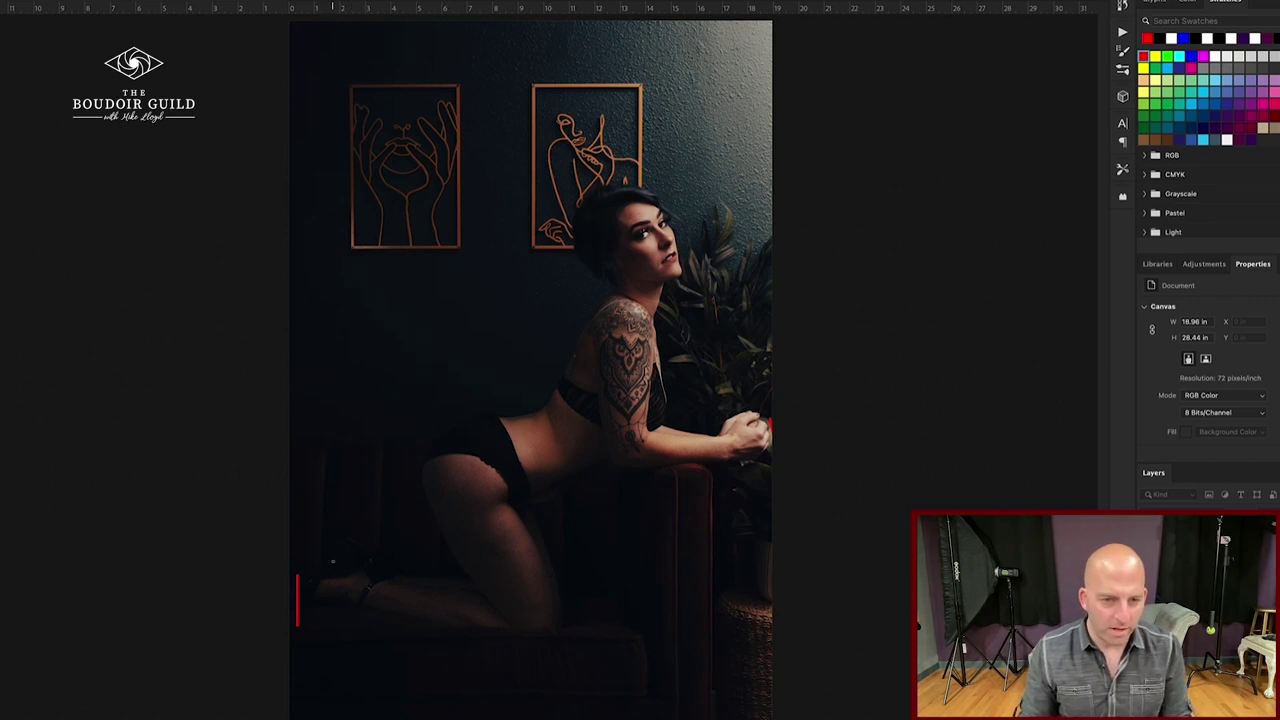
# Sketch trial marks on the foot, hips, bright upper-right wall and dark left wall, then discard them.
pyautogui.moveTo(353, 540)
pyautogui.mouseDown()
pyautogui.moveTo(356, 560)
pyautogui.moveTo(290, 577)
pyautogui.mouseUp()
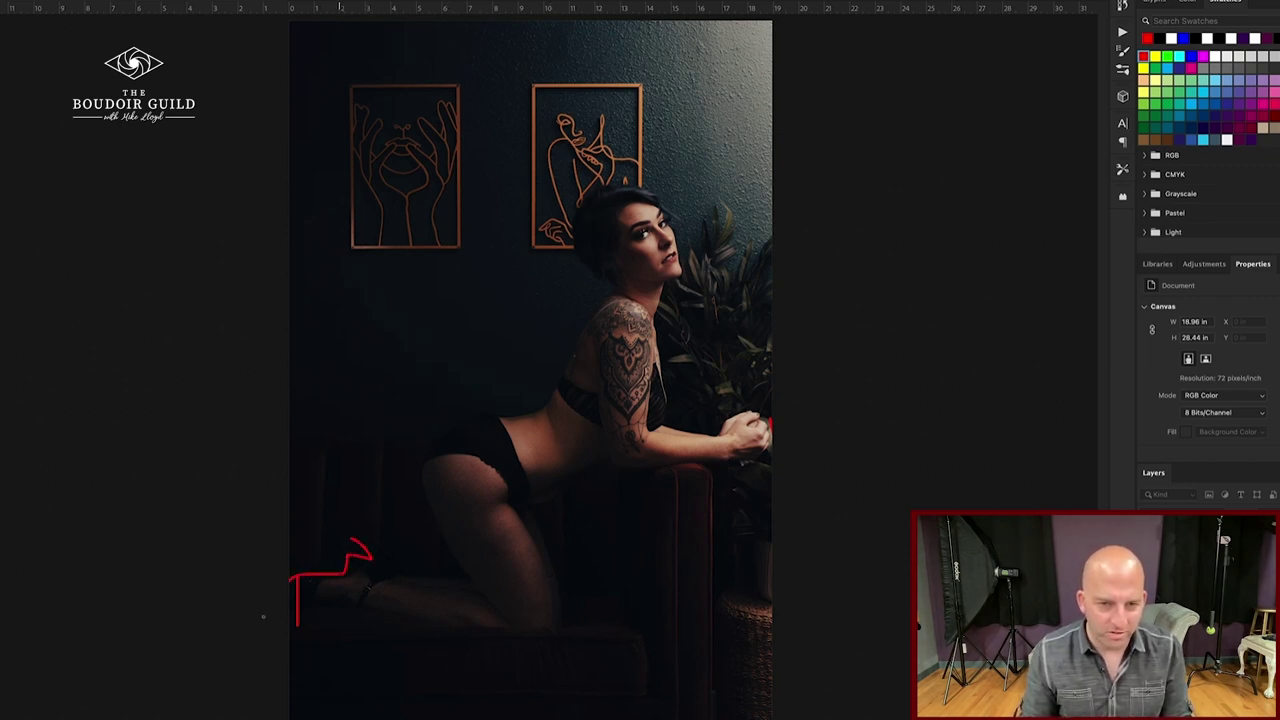
pyautogui.hotkey('ctrl', 'z')
pyautogui.hotkey('ctrl', 'z')
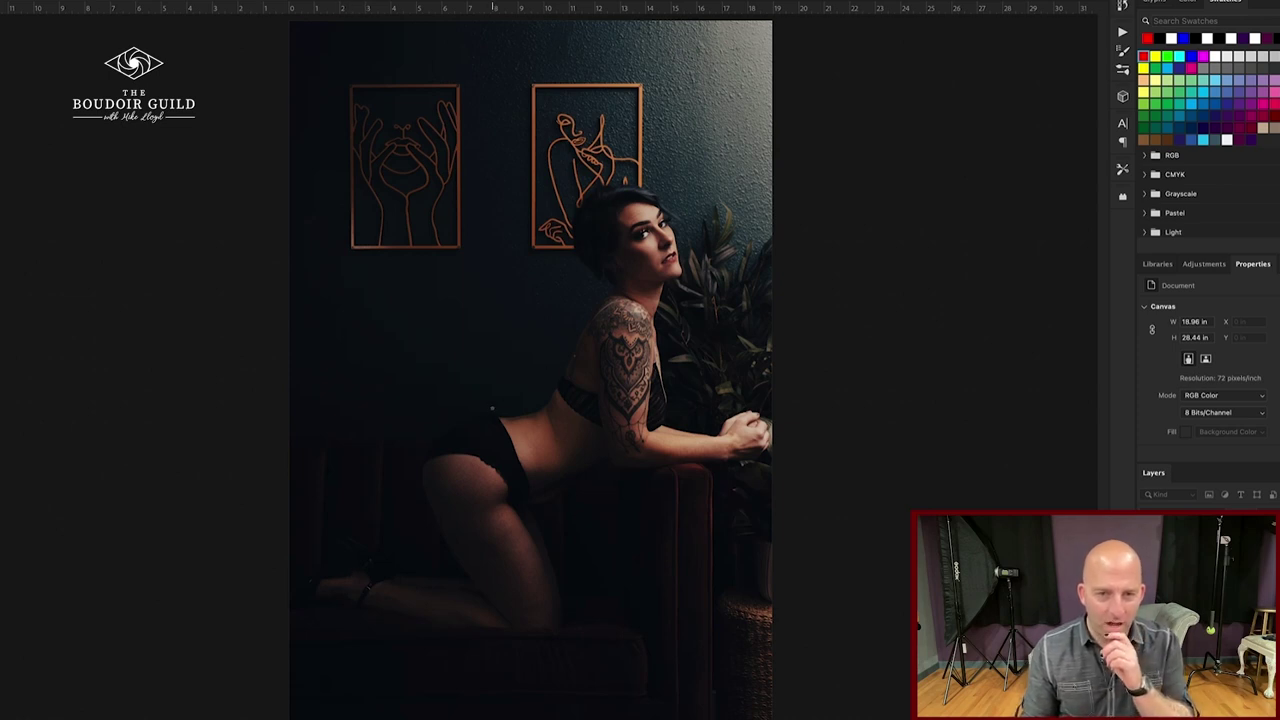
pyautogui.moveTo(478, 414)
pyautogui.mouseDown()
pyautogui.moveTo(417, 442)
pyautogui.moveTo(405, 491)
pyautogui.mouseUp()
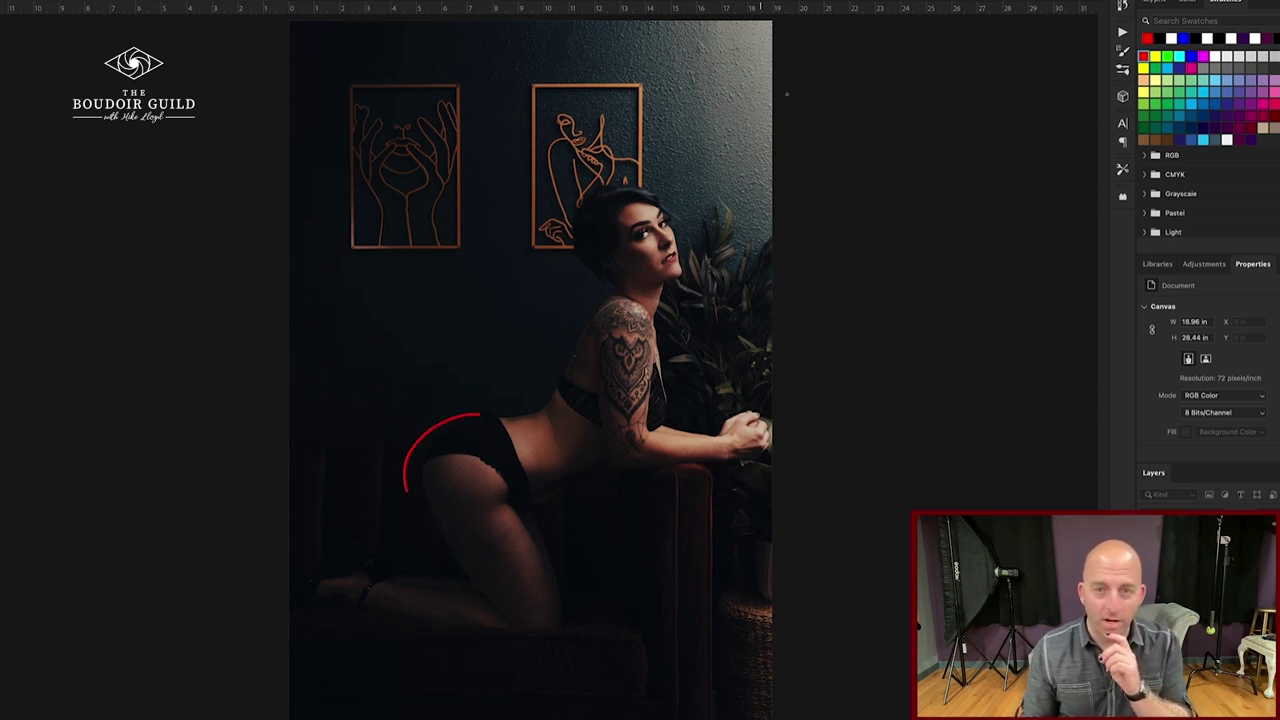
pyautogui.moveTo(766, 64)
pyautogui.mouseDown()
pyautogui.moveTo(717, 150)
pyautogui.moveTo(760, 70)
pyautogui.mouseUp()
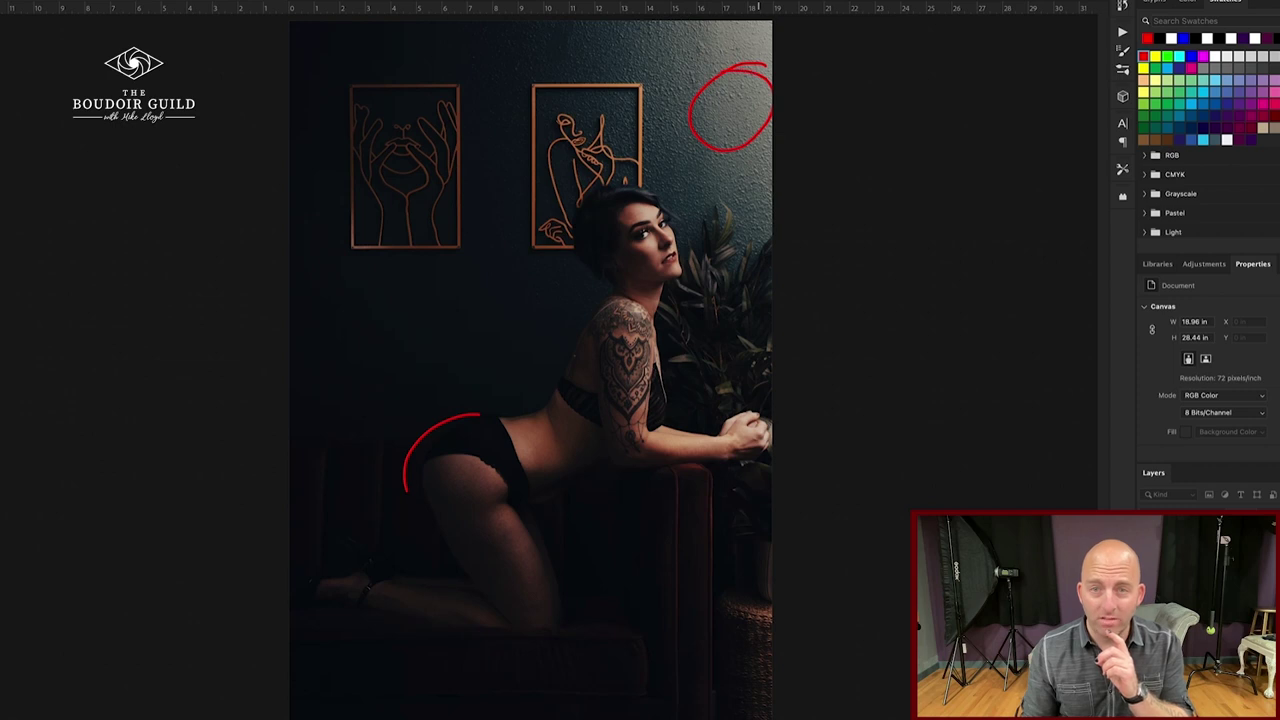
pyautogui.moveTo(360, 299)
pyautogui.mouseDown()
pyautogui.moveTo(317, 299)
pyautogui.moveTo(377, 367)
pyautogui.moveTo(346, 317)
pyautogui.mouseUp()
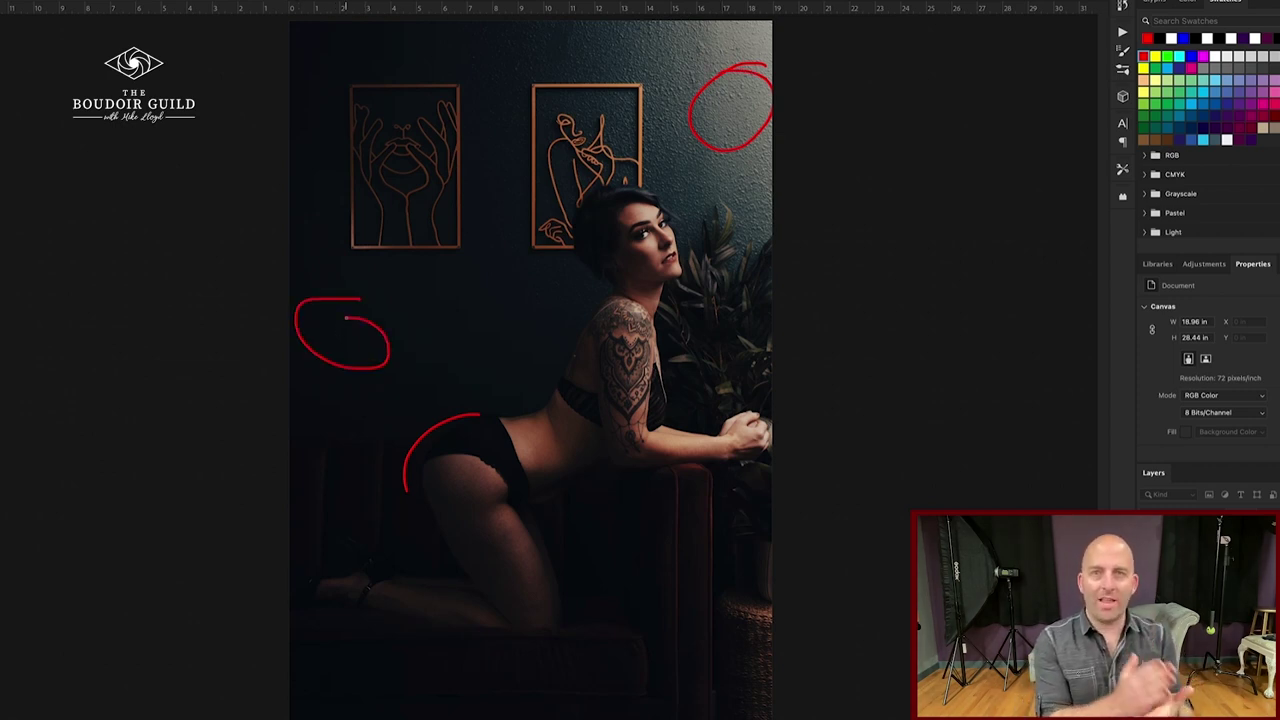
pyautogui.press('Escape')
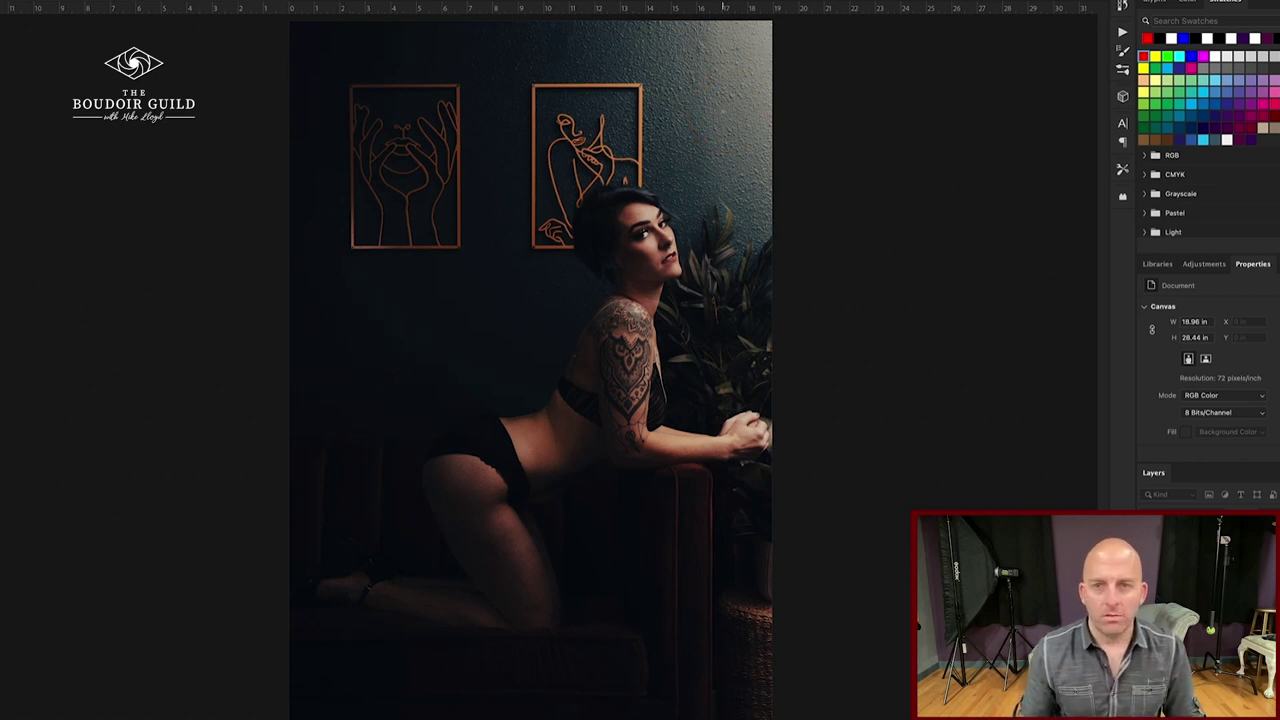
# Circle the lit wall by the plant, outline the lit face, circle the dark wall, trace the back, then undo them.
pyautogui.moveTo(720, 136)
pyautogui.mouseDown()
pyautogui.moveTo(700, 150)
pyautogui.moveTo(736, 140)
pyautogui.mouseUp()
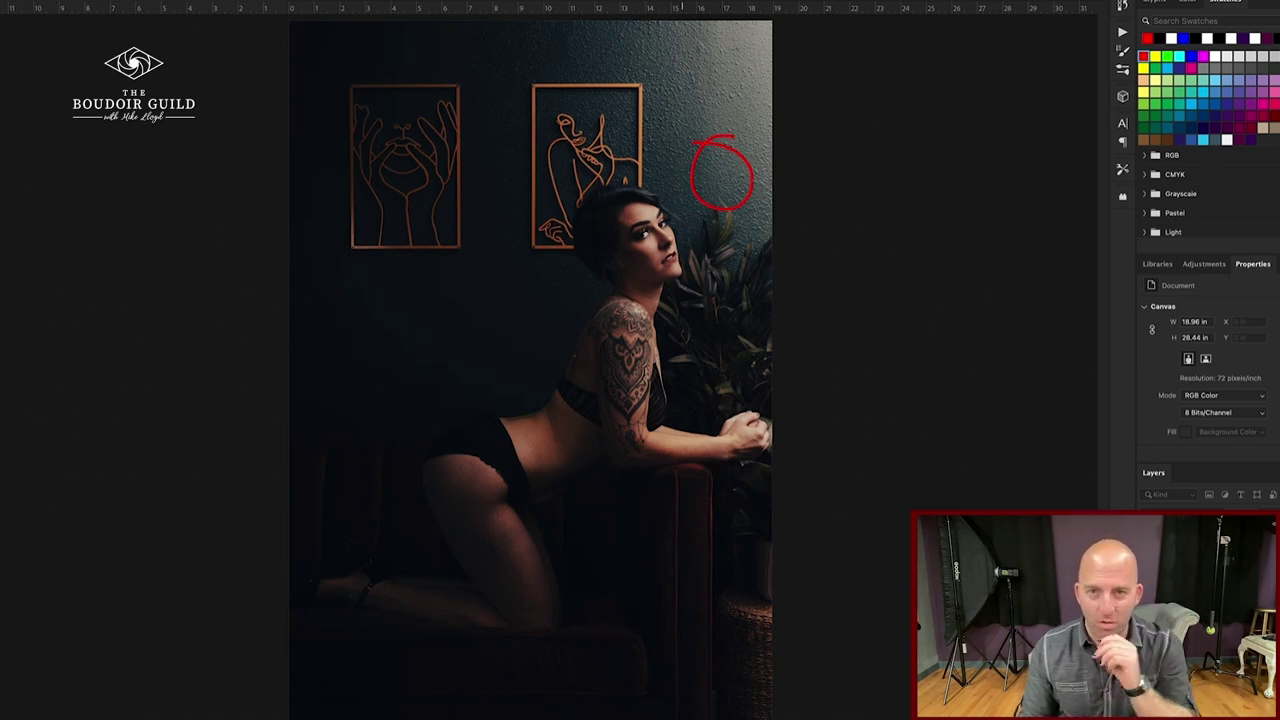
pyautogui.moveTo(658, 214)
pyautogui.mouseDown()
pyautogui.moveTo(663, 262)
pyautogui.moveTo(663, 215)
pyautogui.moveTo(610, 233)
pyautogui.moveTo(626, 282)
pyautogui.moveTo(636, 236)
pyautogui.mouseUp()
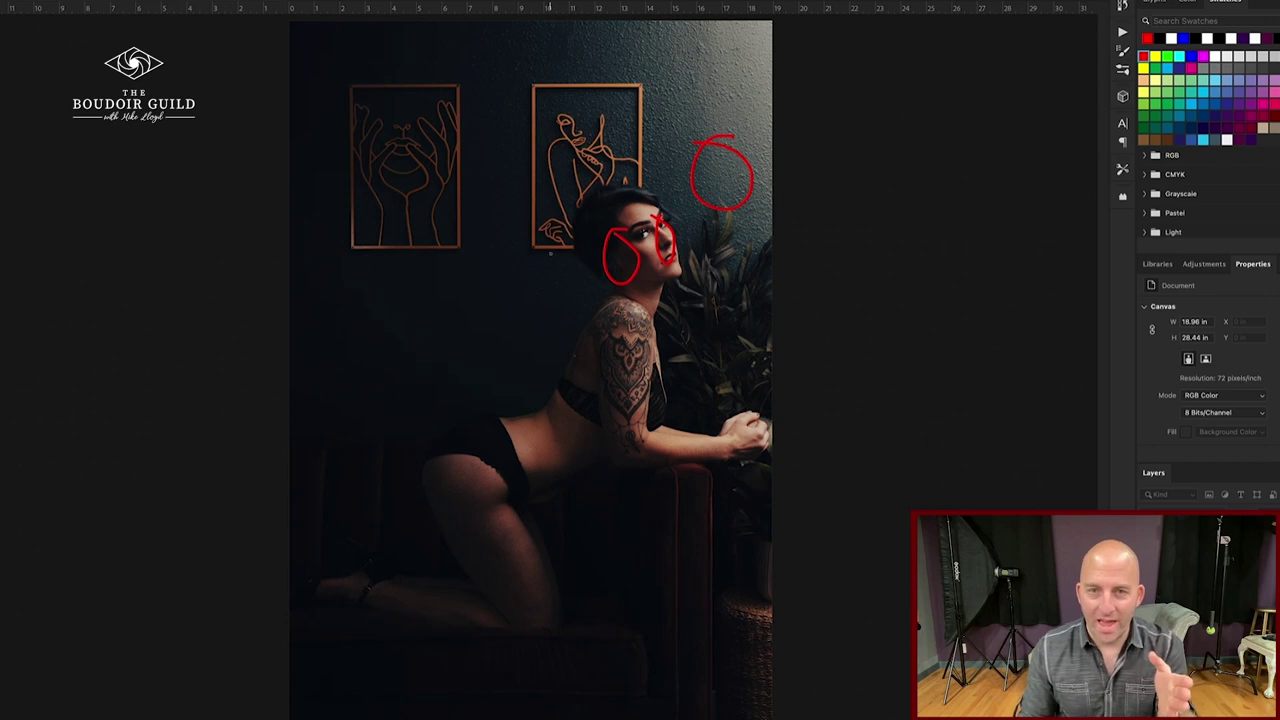
pyautogui.moveTo(549, 254)
pyautogui.mouseDown()
pyautogui.moveTo(473, 316)
pyautogui.moveTo(558, 326)
pyautogui.moveTo(547, 252)
pyautogui.moveTo(480, 236)
pyautogui.mouseUp()
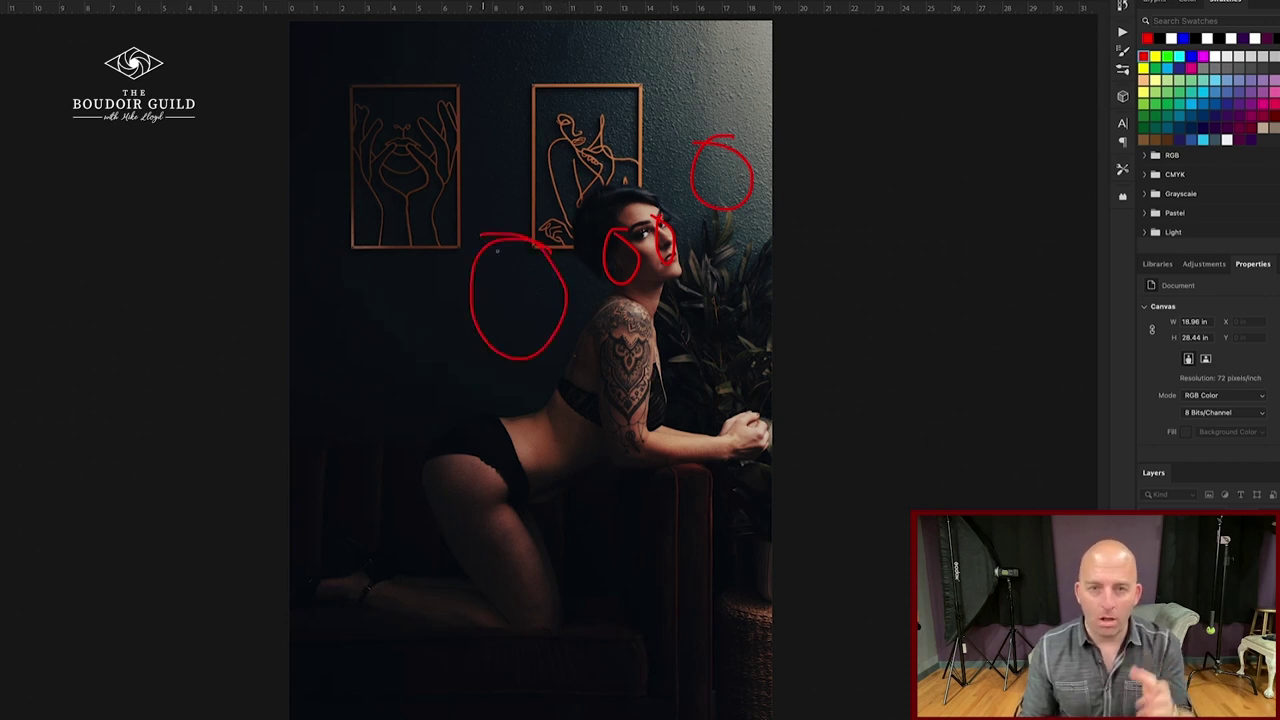
pyautogui.moveTo(614, 332)
pyautogui.mouseDown()
pyautogui.moveTo(556, 436)
pyautogui.moveTo(505, 466)
pyautogui.mouseUp()
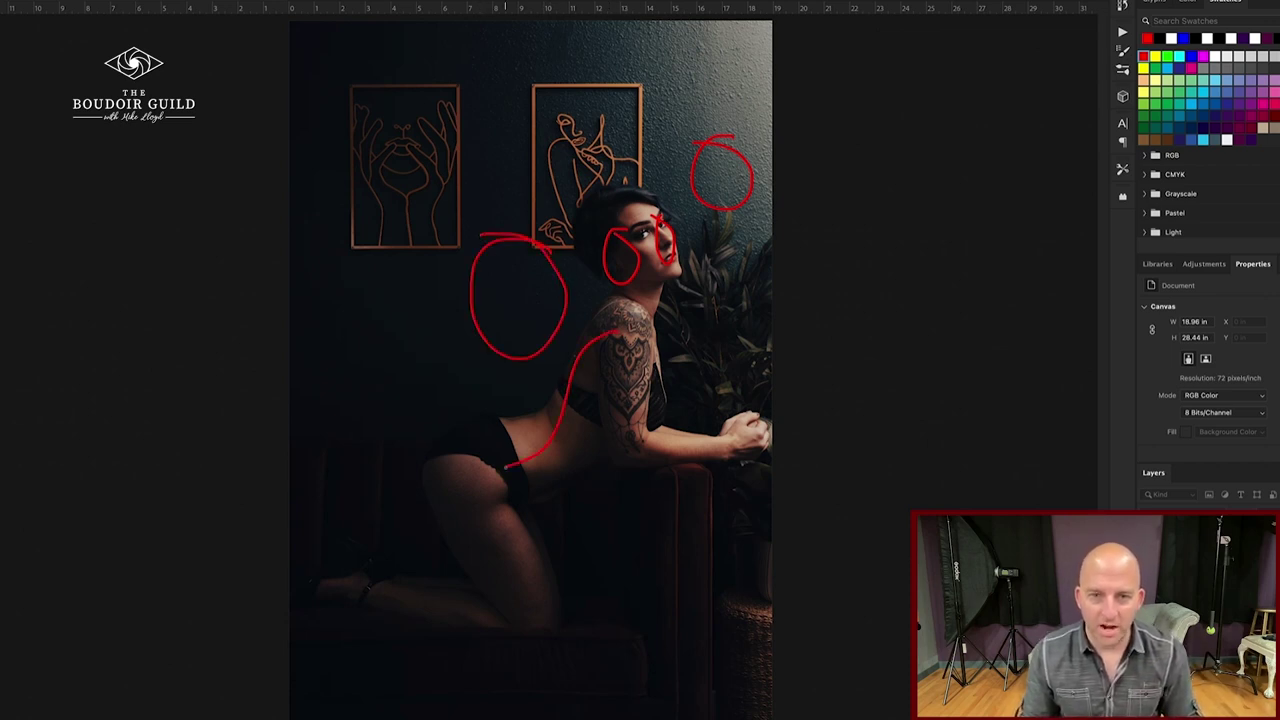
pyautogui.hotkey('ctrl', 'z')
pyautogui.hotkey('ctrl', 'z')
pyautogui.hotkey('ctrl', 'z')
pyautogui.hotkey('ctrl', 'z')
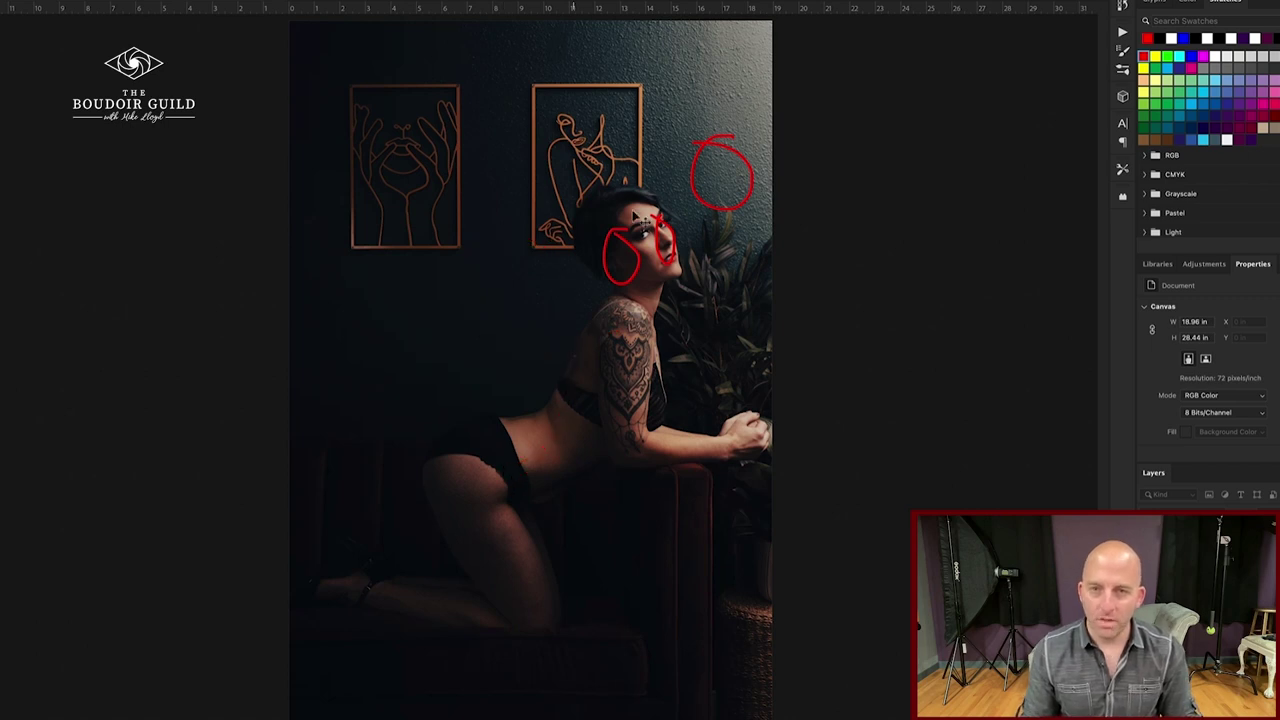
pyautogui.hotkey('ctrl', 'z')
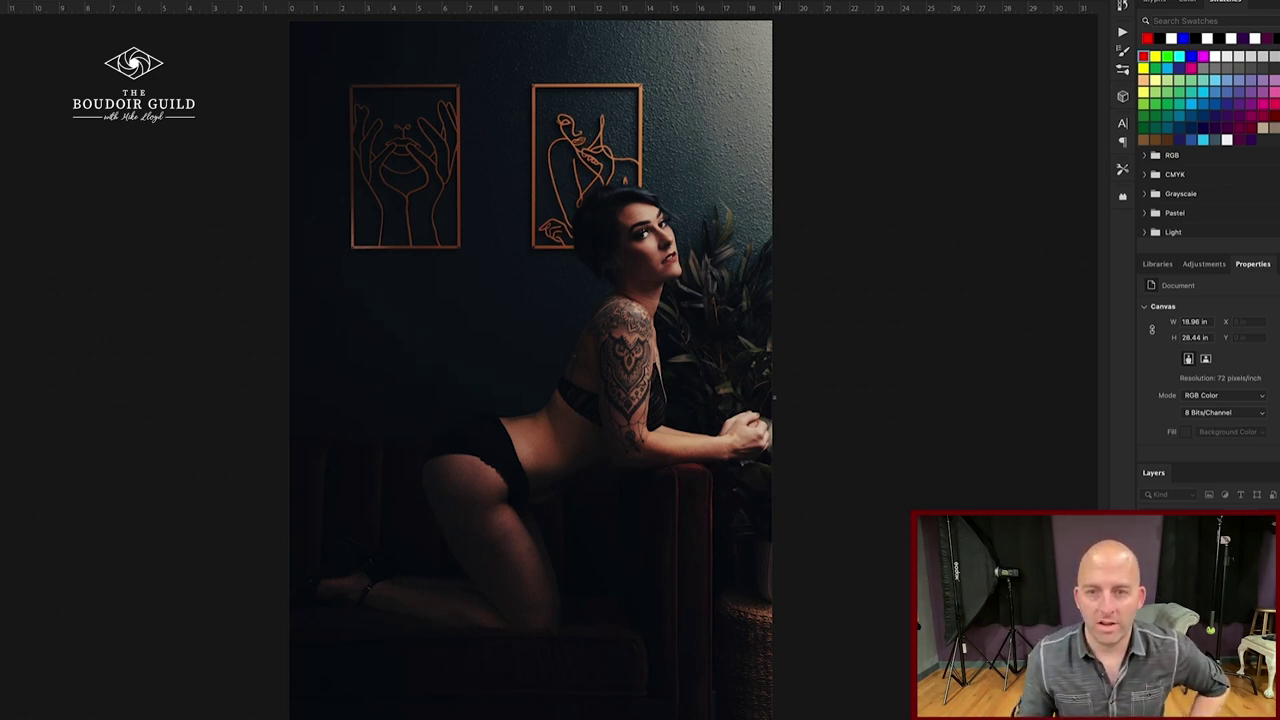
pyautogui.moveTo(756, 408)
pyautogui.mouseDown()
pyautogui.moveTo(720, 400)
pyautogui.moveTo(748, 488)
pyautogui.moveTo(766, 414)
pyautogui.mouseUp()
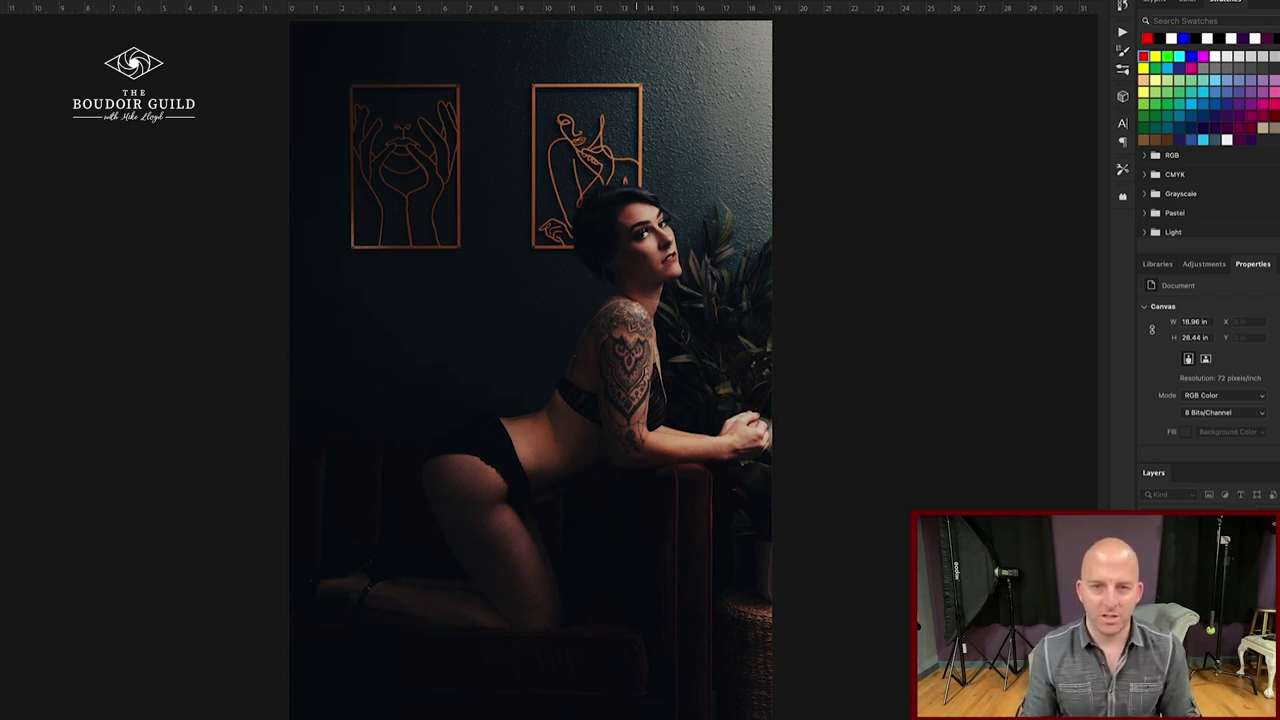
pyautogui.moveTo(634, 302)
pyautogui.mouseDown()
pyautogui.moveTo(636, 387)
pyautogui.moveTo(574, 402)
pyautogui.moveTo(502, 545)
pyautogui.moveTo(366, 582)
pyautogui.mouseUp()
pyautogui.moveTo(703, 180)
pyautogui.mouseDown()
pyautogui.moveTo(586, 245)
pyautogui.moveTo(715, 225)
pyautogui.moveTo(660, 206)
pyautogui.mouseUp()
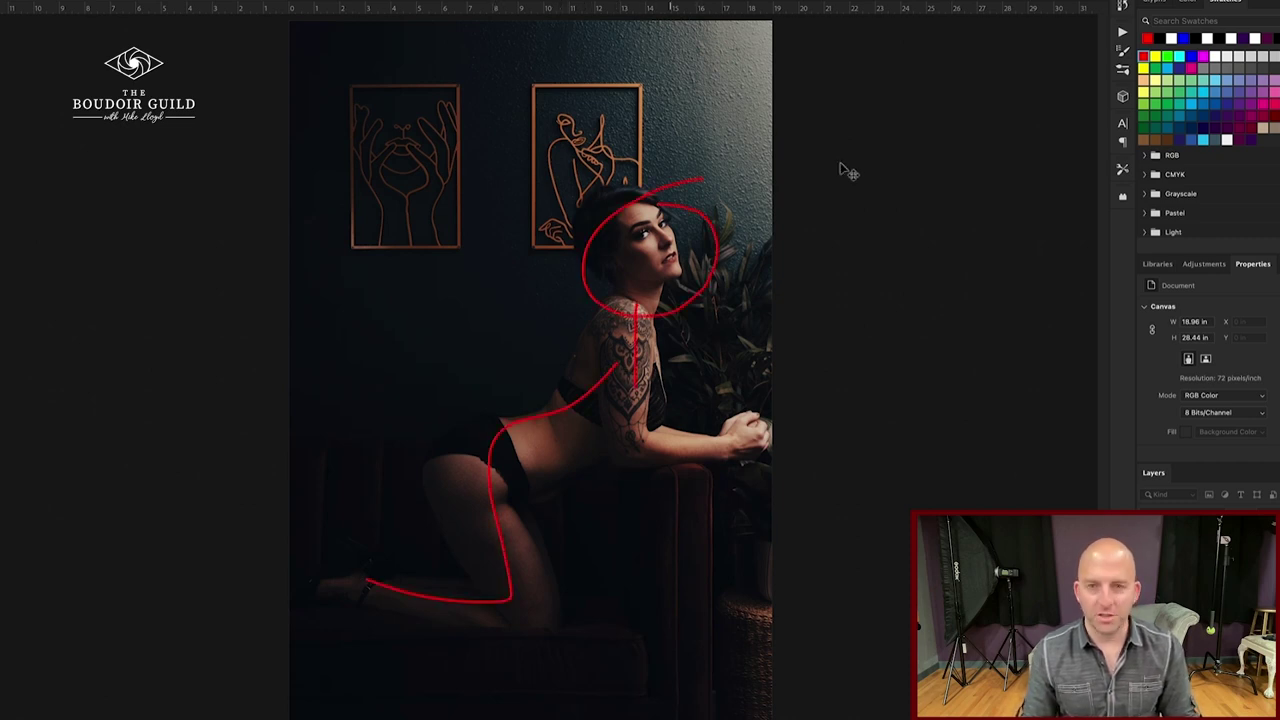
pyautogui.moveTo(750, 602)
pyautogui.mouseDown()
pyautogui.moveTo(742, 666)
pyautogui.moveTo(758, 600)
pyautogui.moveTo(686, 638)
pyautogui.moveTo(758, 545)
pyautogui.moveTo(752, 605)
pyautogui.mouseUp()
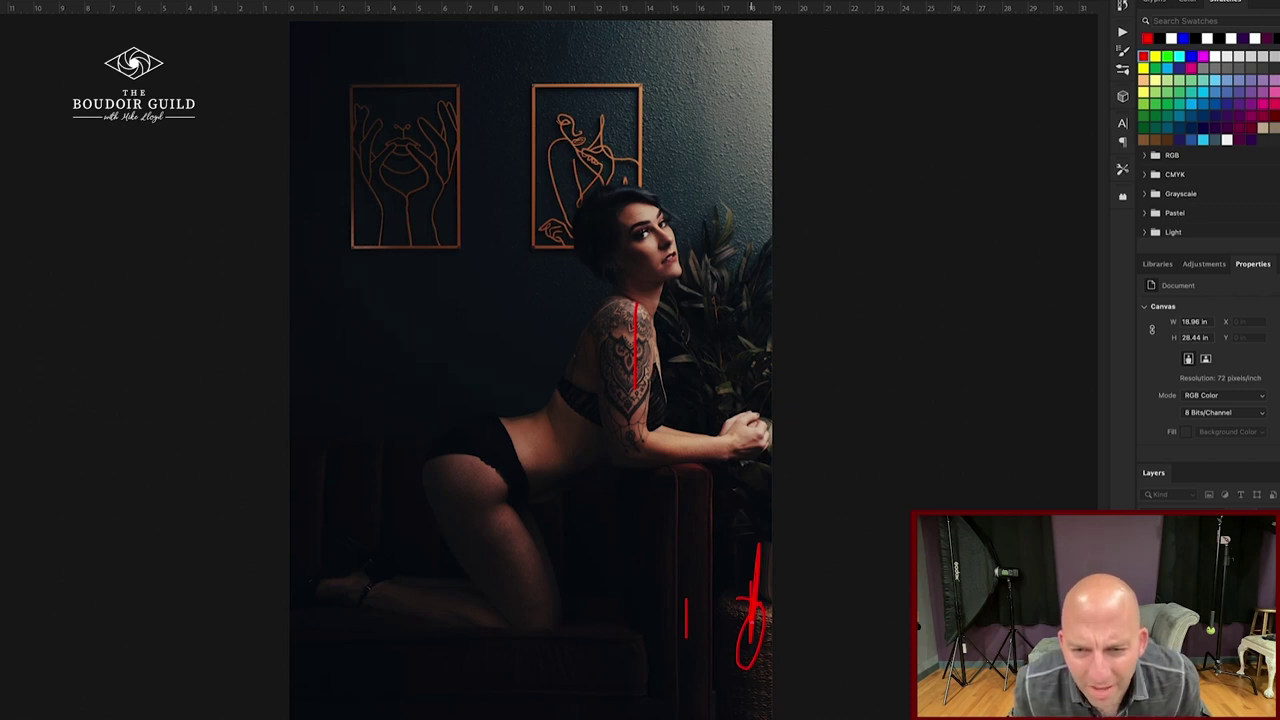
pyautogui.hotkey('ctrl', 'z')
pyautogui.hotkey('ctrl', 'z')
pyautogui.hotkey('ctrl', 'z')
pyautogui.hotkey('ctrl', 'z')
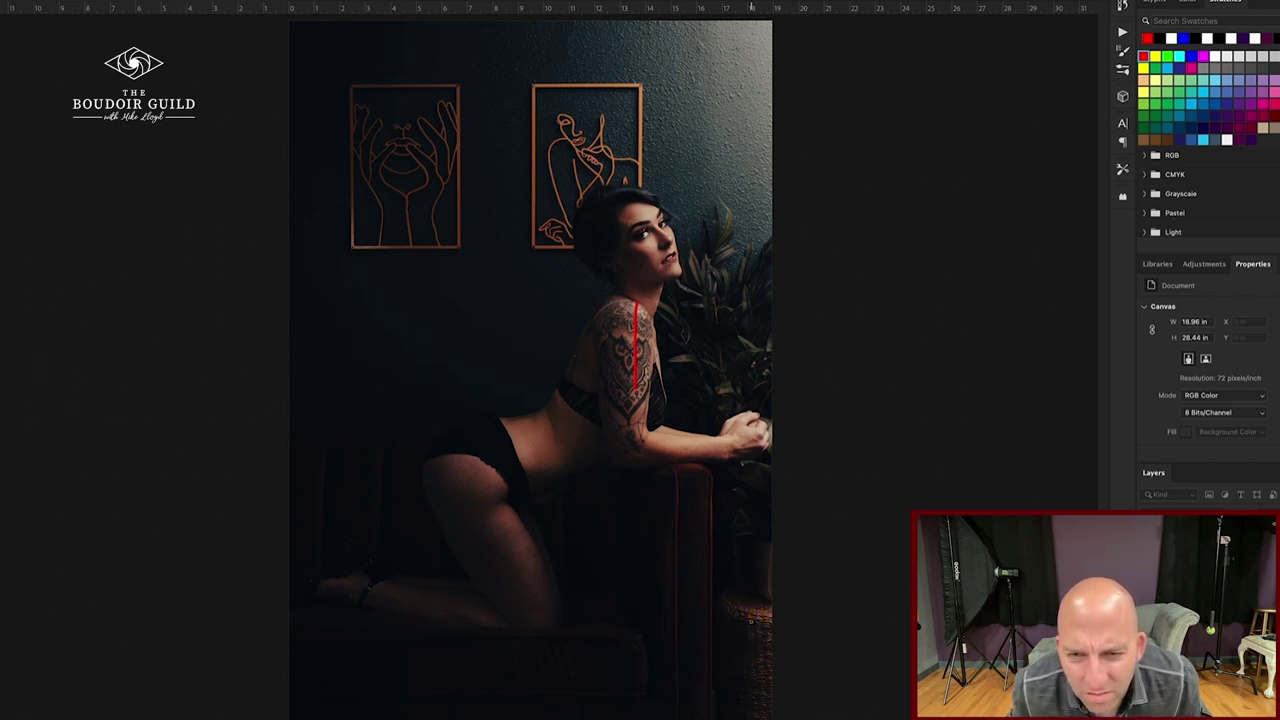
pyautogui.moveTo(766, 543); pyautogui.dragTo(766, 603)
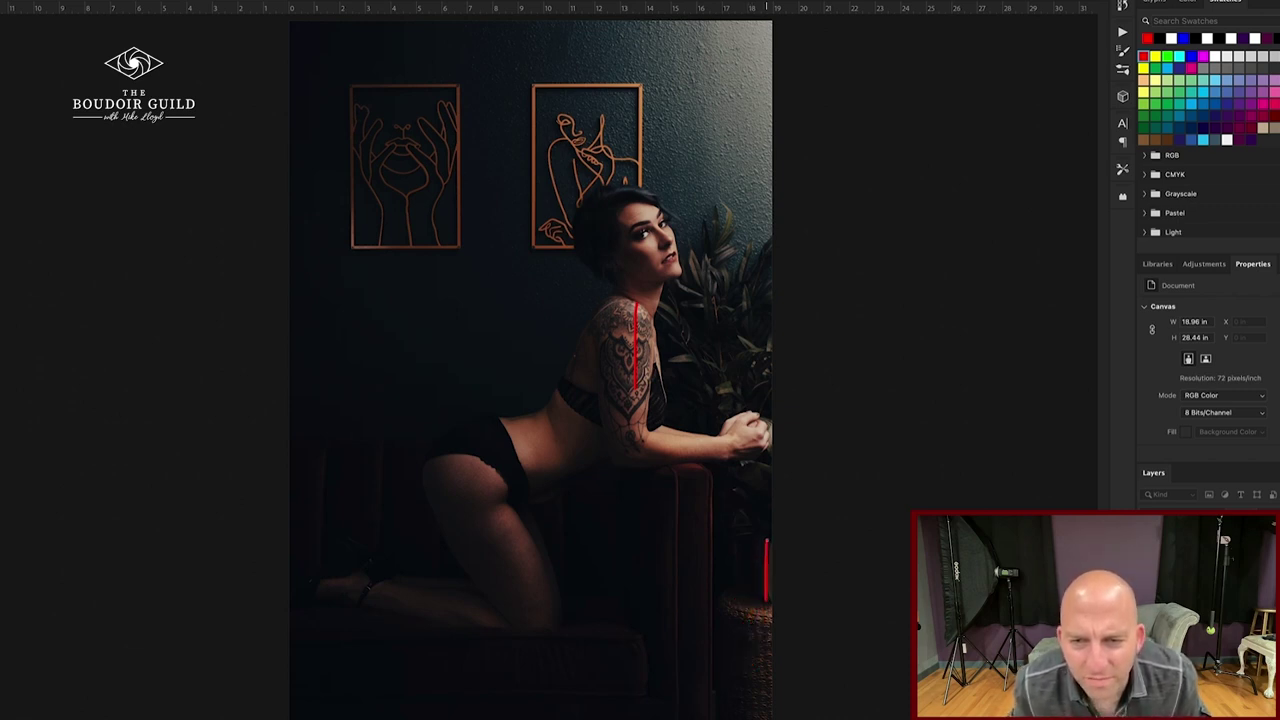
pyautogui.moveTo(764, 494); pyautogui.dragTo(764, 510)
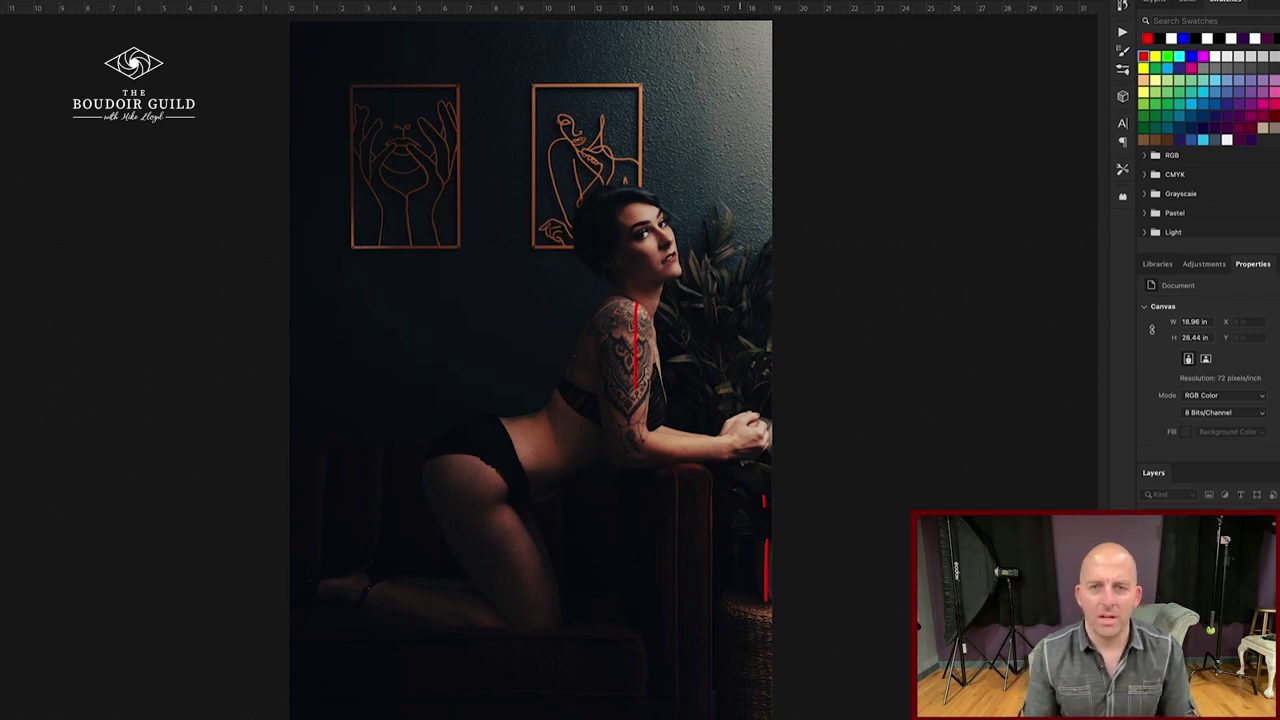
pyautogui.moveTo(692, 278)
pyautogui.mouseDown()
pyautogui.moveTo(742, 352)
pyautogui.moveTo(694, 254)
pyautogui.moveTo(660, 380)
pyautogui.mouseUp()
pyautogui.hotkey('ctrl', 'z')
pyautogui.hotkey('ctrl', 'z')
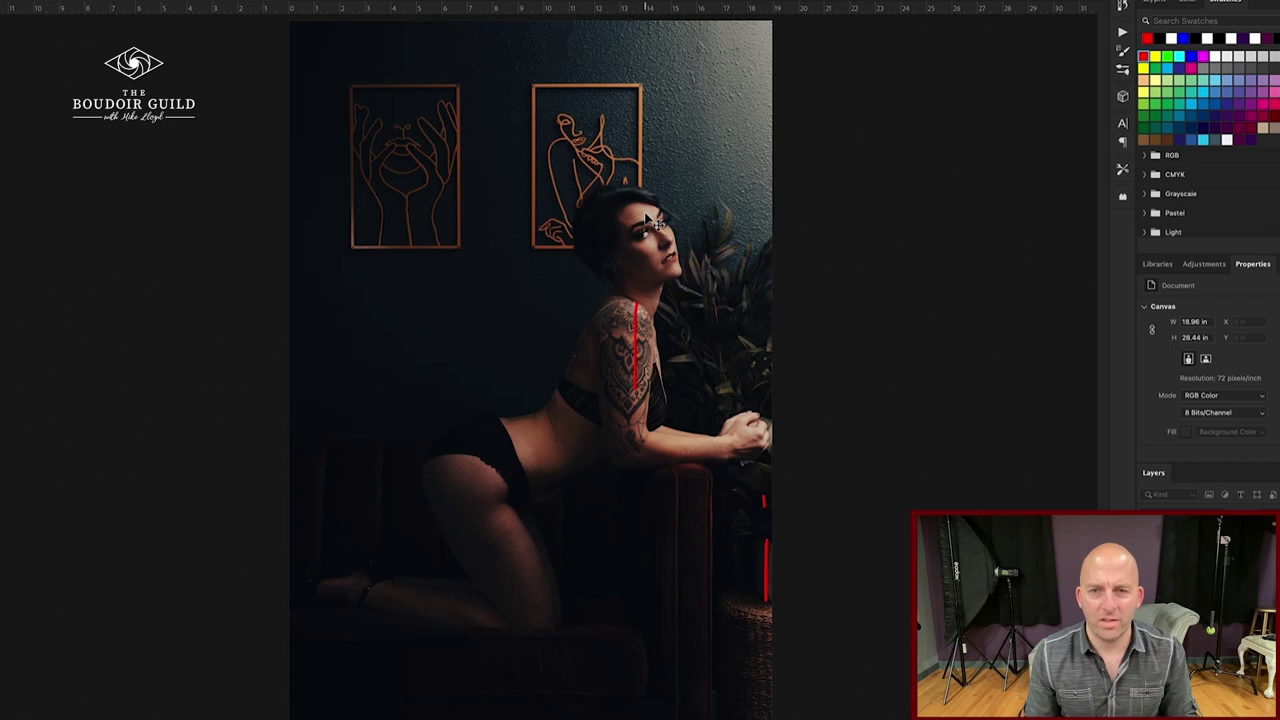
pyautogui.hotkey('ctrl', 'z')
pyautogui.hotkey('ctrl', 'z')
pyautogui.hotkey('ctrl', 'z')
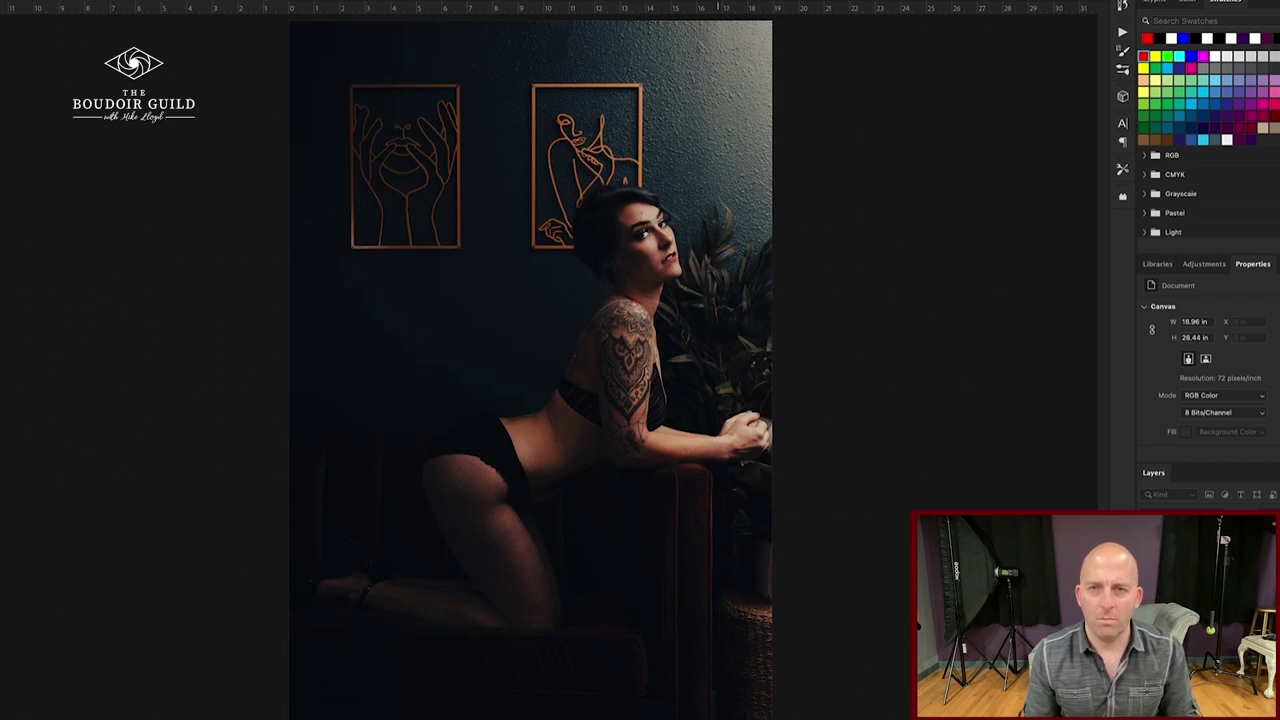
pyautogui.moveTo(716, 116)
pyautogui.mouseDown()
pyautogui.moveTo(716, 80)
pyautogui.moveTo(672, 72)
pyautogui.mouseUp()
pyautogui.hotkey('ctrl', 'z')
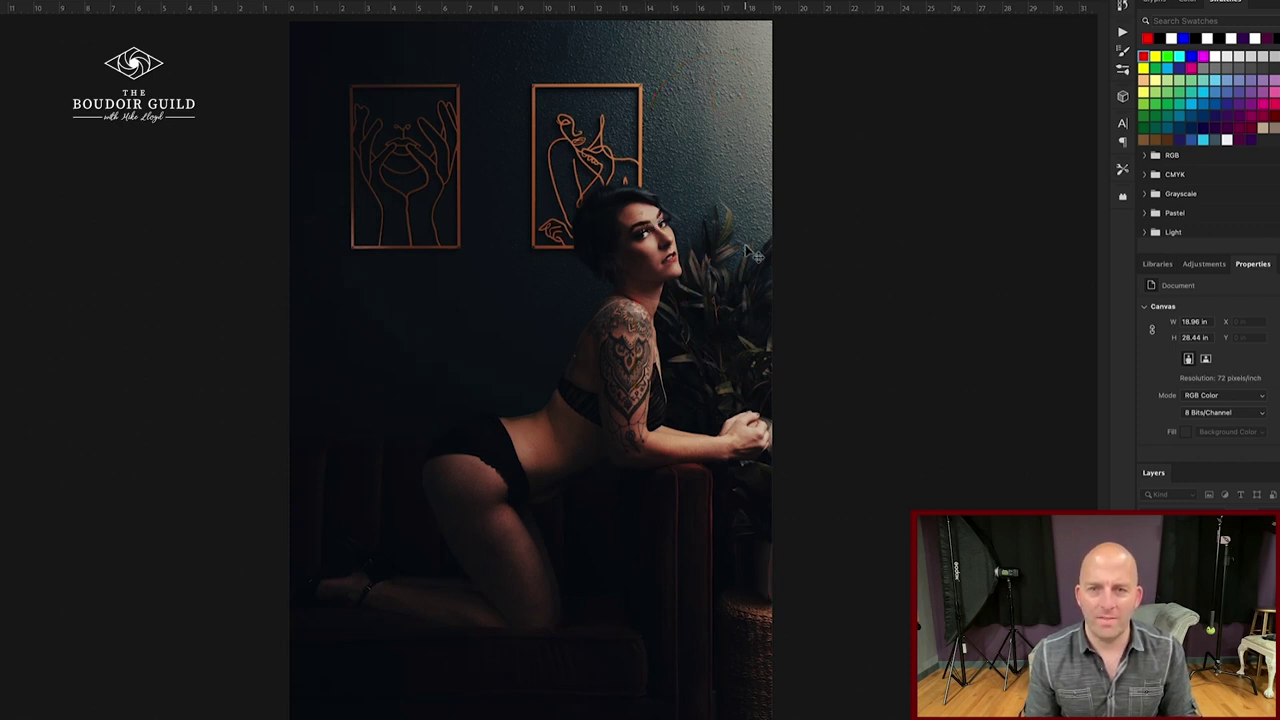
pyautogui.moveTo(730, 284); pyautogui.dragTo(730, 374)
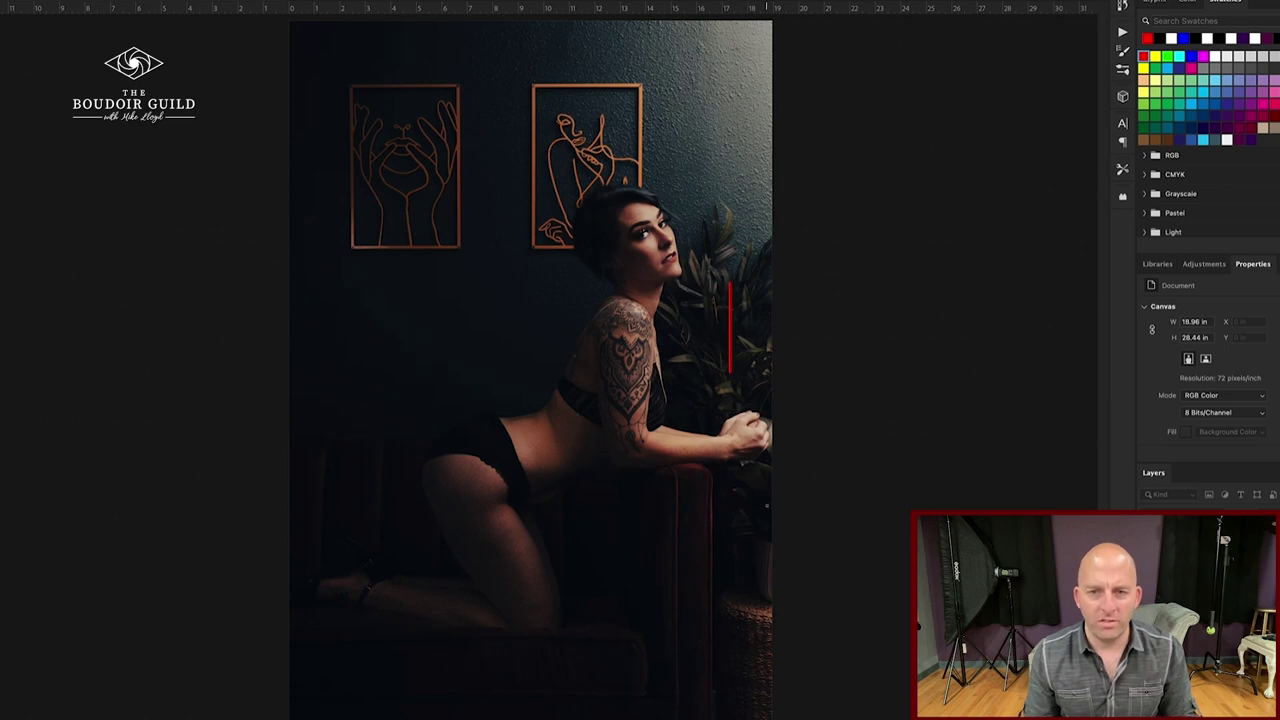
pyautogui.moveTo(760, 484); pyautogui.dragTo(760, 630)
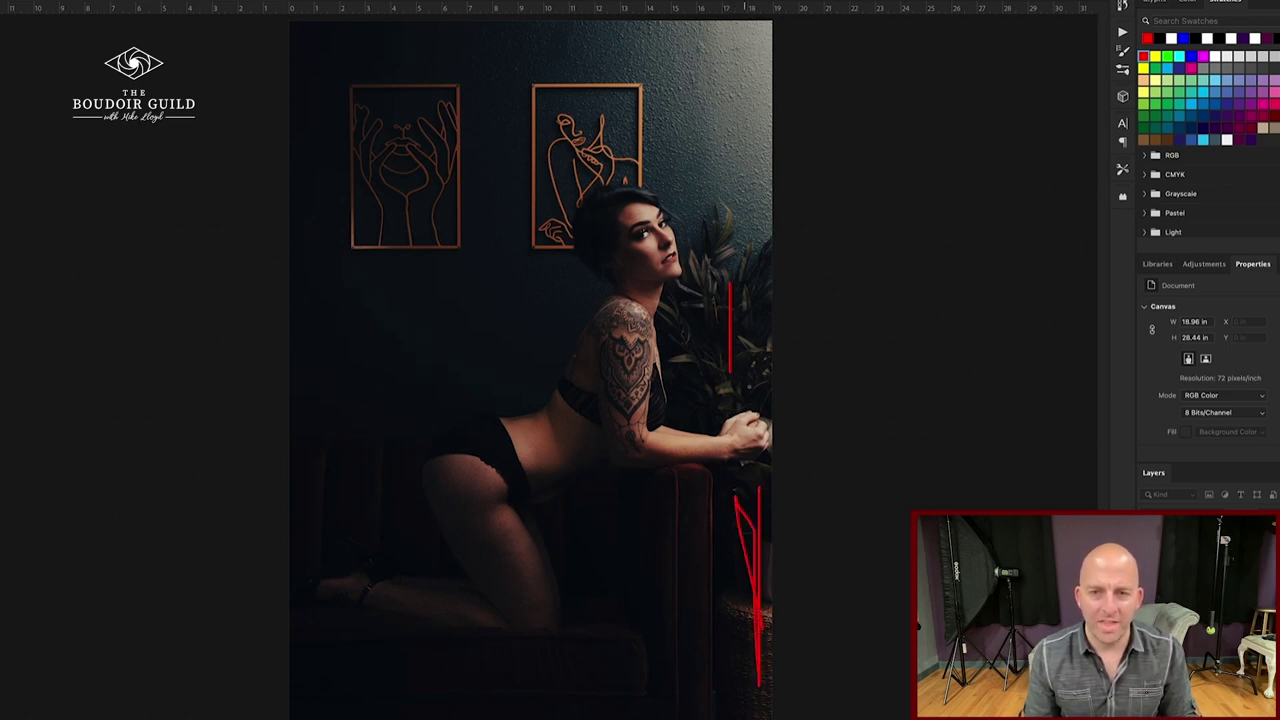
pyautogui.moveTo(745, 388)
pyautogui.mouseDown()
pyautogui.moveTo(697, 347)
pyautogui.moveTo(738, 310)
pyautogui.mouseUp()
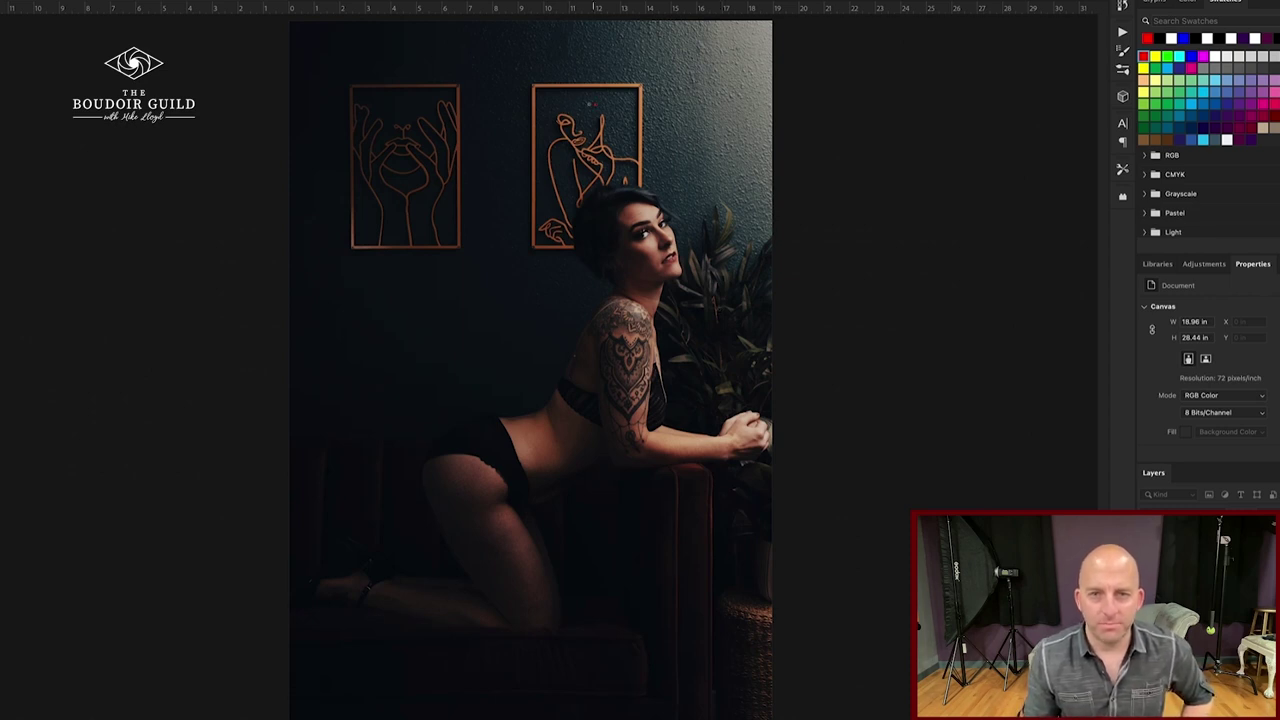
pyautogui.moveTo(590, 103)
pyautogui.mouseDown()
pyautogui.moveTo(532, 158)
pyautogui.moveTo(630, 100)
pyautogui.moveTo(552, 86)
pyautogui.mouseUp()
pyautogui.moveTo(434, 128)
pyautogui.mouseDown()
pyautogui.moveTo(396, 136)
pyautogui.moveTo(448, 132)
pyautogui.mouseUp()
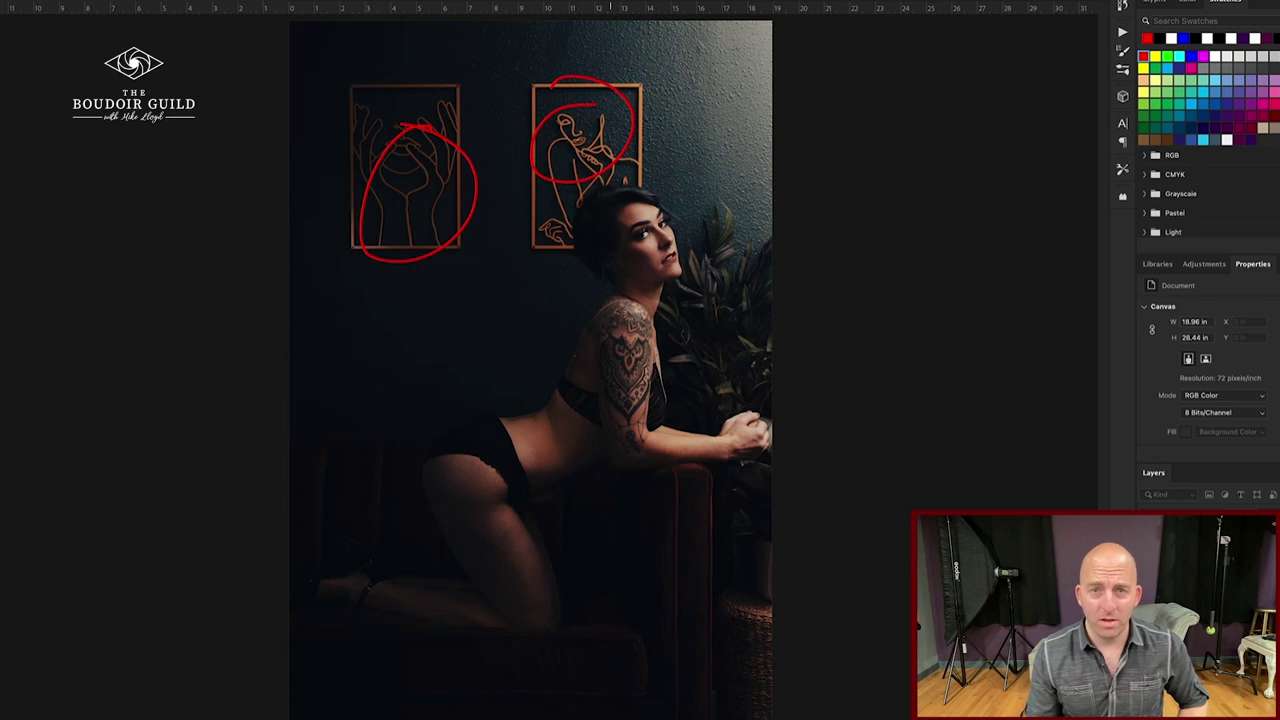
pyautogui.moveTo(632, 356); pyautogui.dragTo(560, 446)
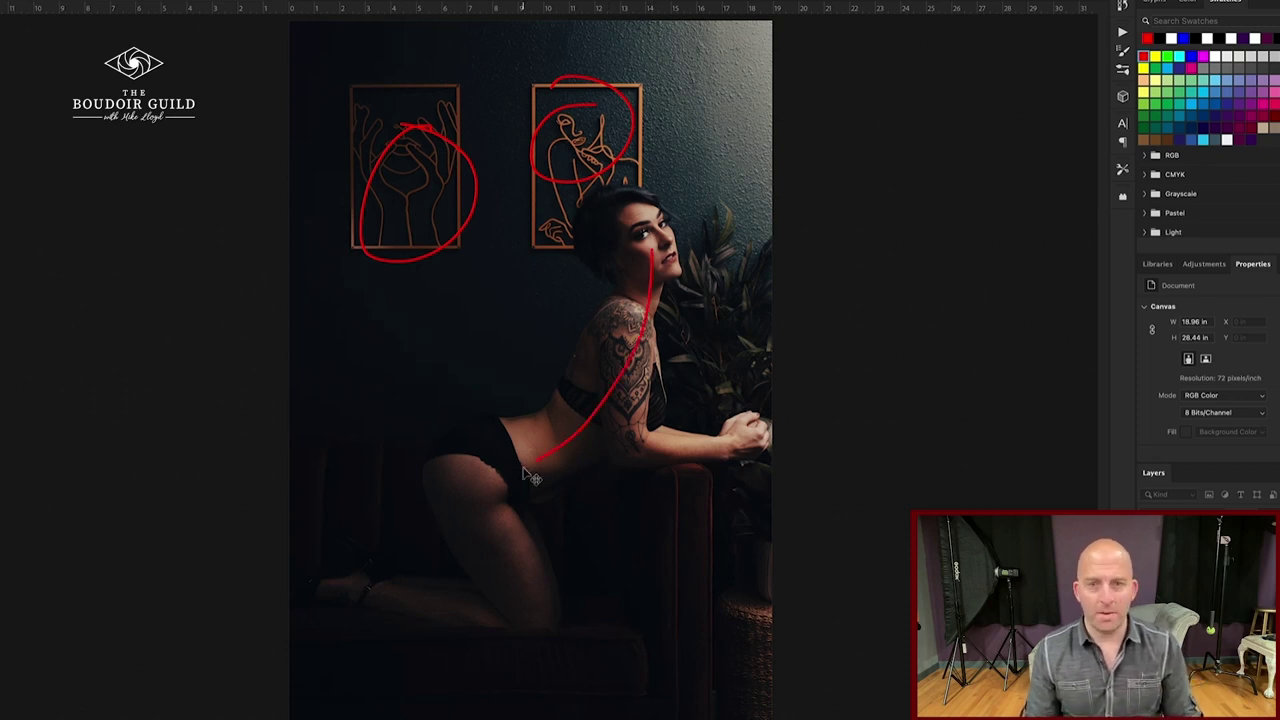
pyautogui.press('super+z')
pyautogui.press('super+z')
pyautogui.press('super+z')
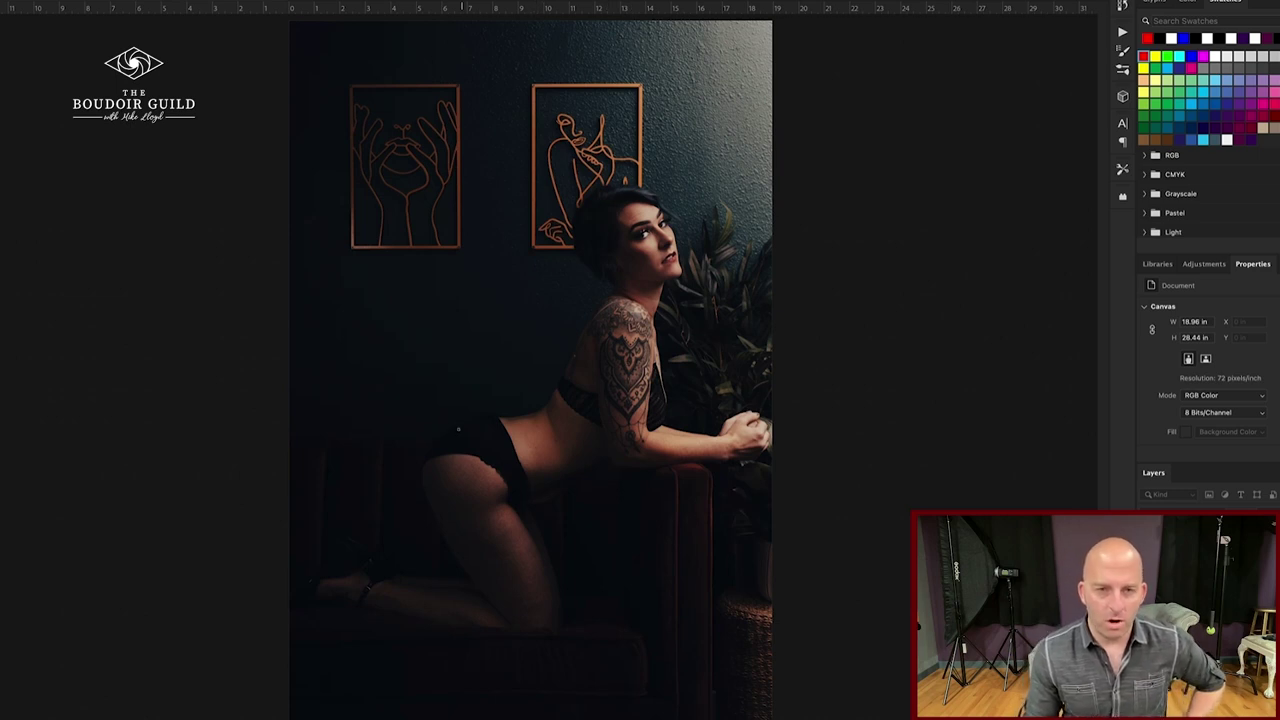
# Trace the hip, thigh and lower-back curves in red, then undo those three strokes.
pyautogui.moveTo(490, 413); pyautogui.dragTo(425, 466)
pyautogui.moveTo(434, 392); pyautogui.dragTo(394, 464)
pyautogui.moveTo(610, 468)
pyautogui.mouseDown()
pyautogui.moveTo(548, 494)
pyautogui.moveTo(533, 545)
pyautogui.moveTo(568, 580)
pyautogui.mouseUp()
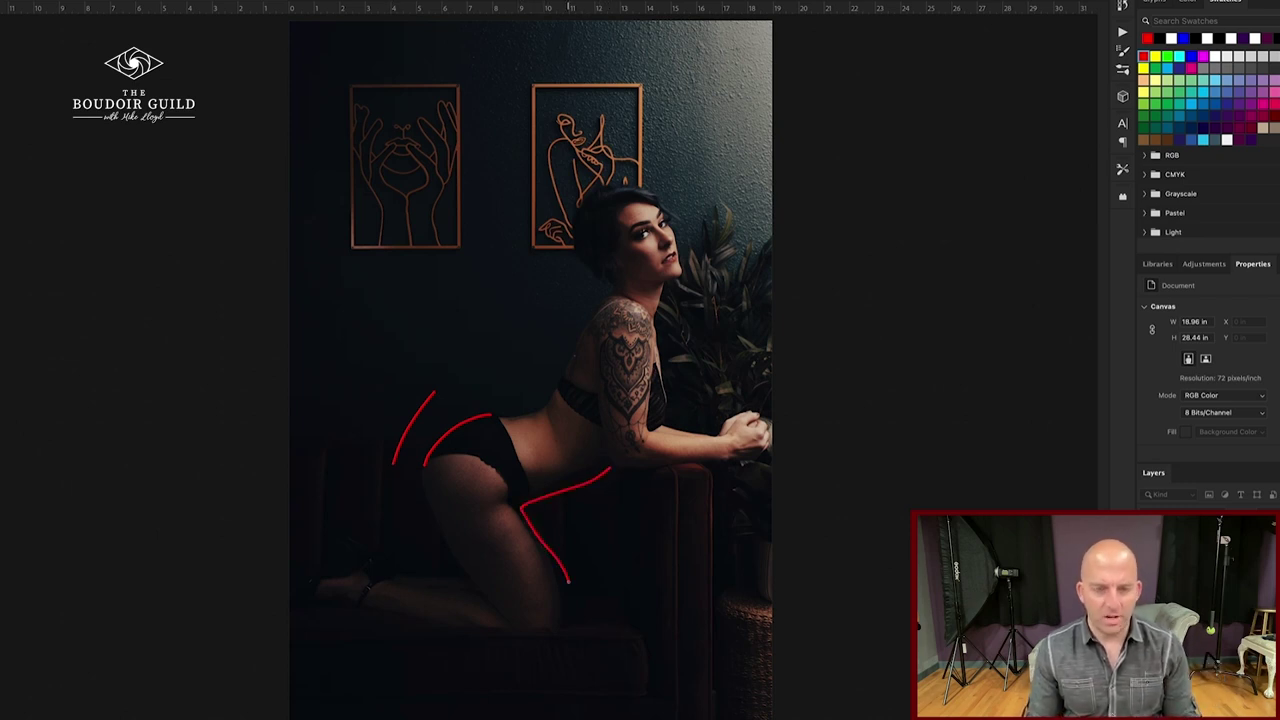
pyautogui.hotkey('ctrl', 'z')
pyautogui.hotkey('ctrl', 'z')
pyautogui.hotkey('ctrl', 'z')
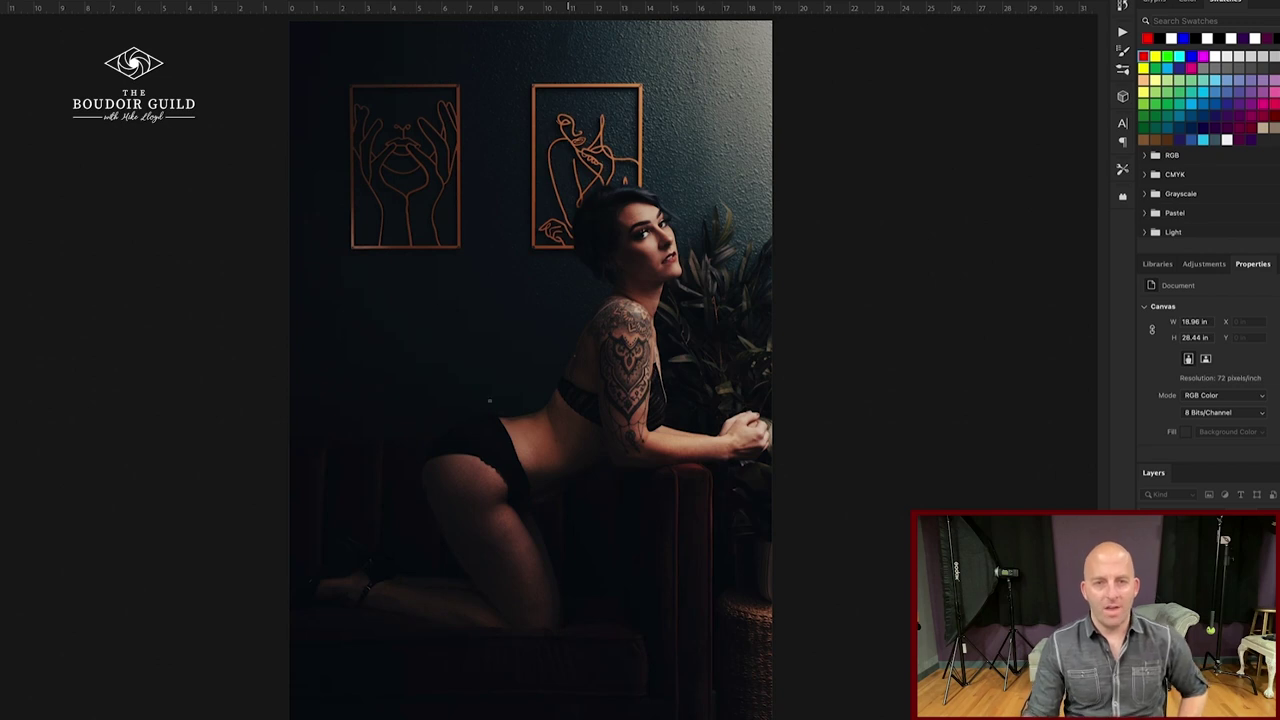
# Circle the empty dark left background and mark around the hip, then undo those marks.
pyautogui.moveTo(310, 201)
pyautogui.mouseDown()
pyautogui.moveTo(387, 220)
pyautogui.moveTo(469, 305)
pyautogui.moveTo(437, 414)
pyautogui.moveTo(396, 441)
pyautogui.moveTo(230, 363)
pyautogui.mouseUp()
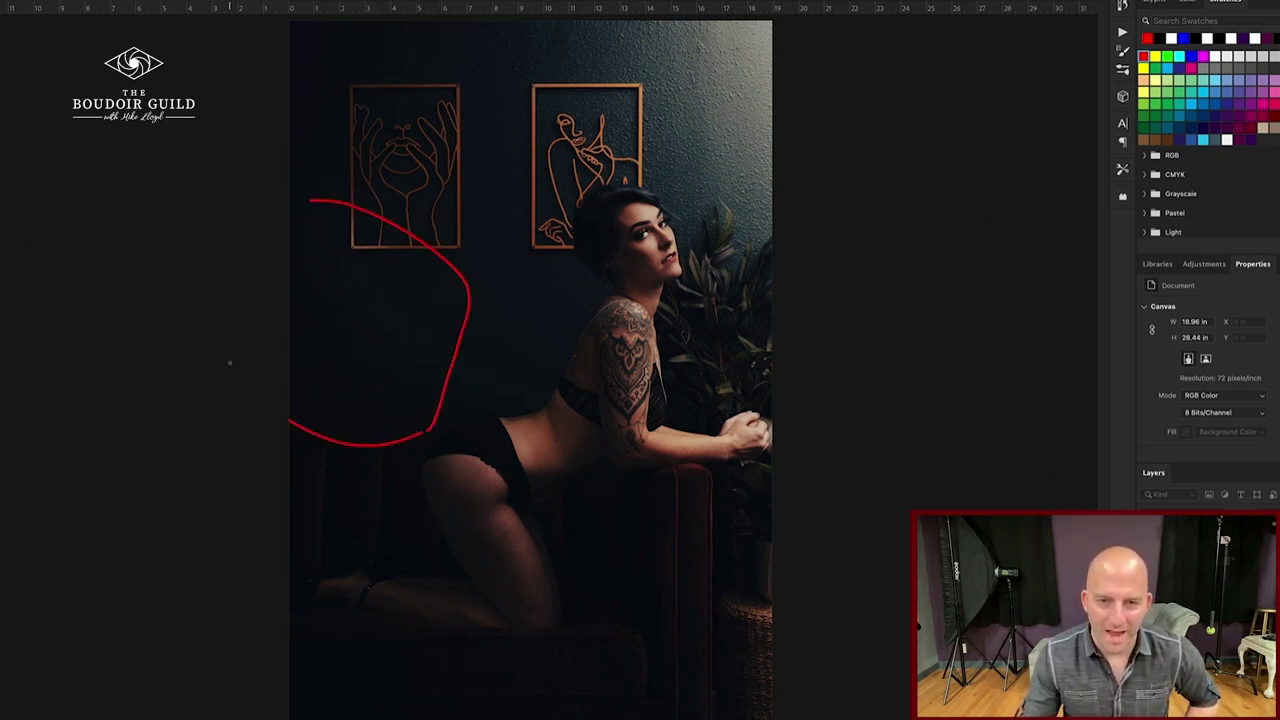
pyautogui.moveTo(406, 452); pyautogui.dragTo(400, 503)
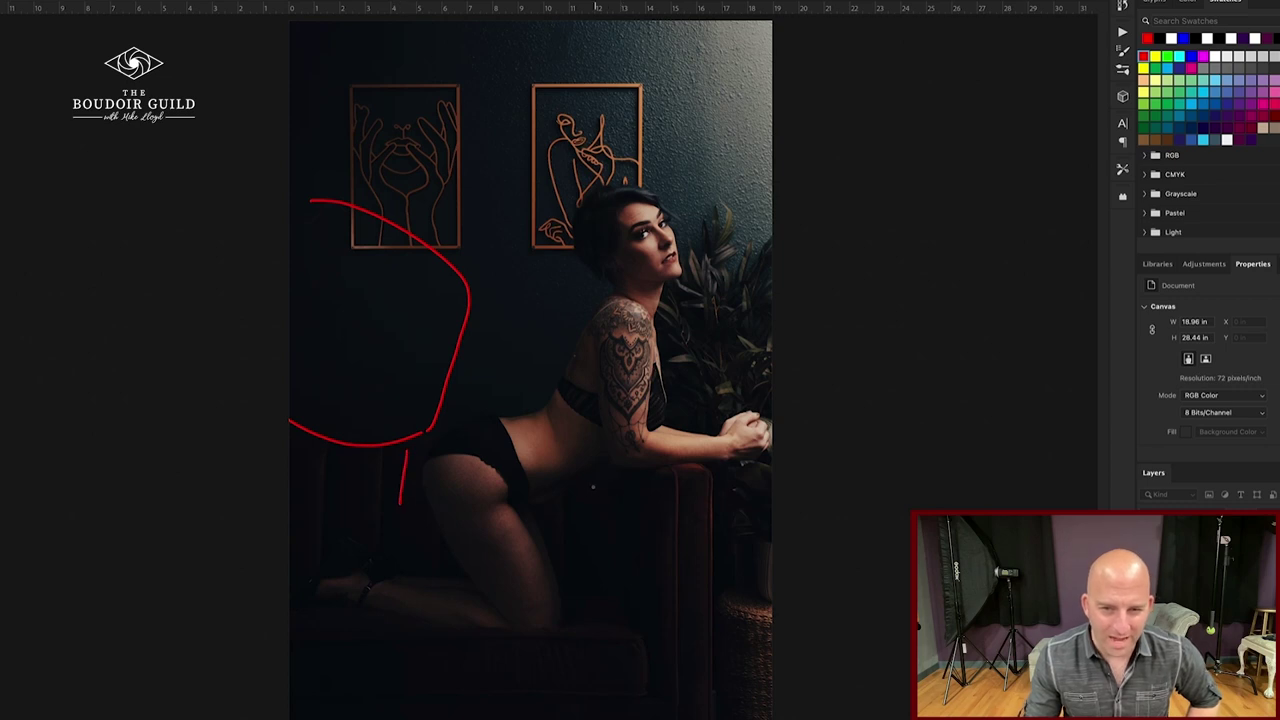
pyautogui.moveTo(593, 487)
pyautogui.mouseDown()
pyautogui.moveTo(573, 593)
pyautogui.moveTo(576, 489)
pyautogui.mouseUp()
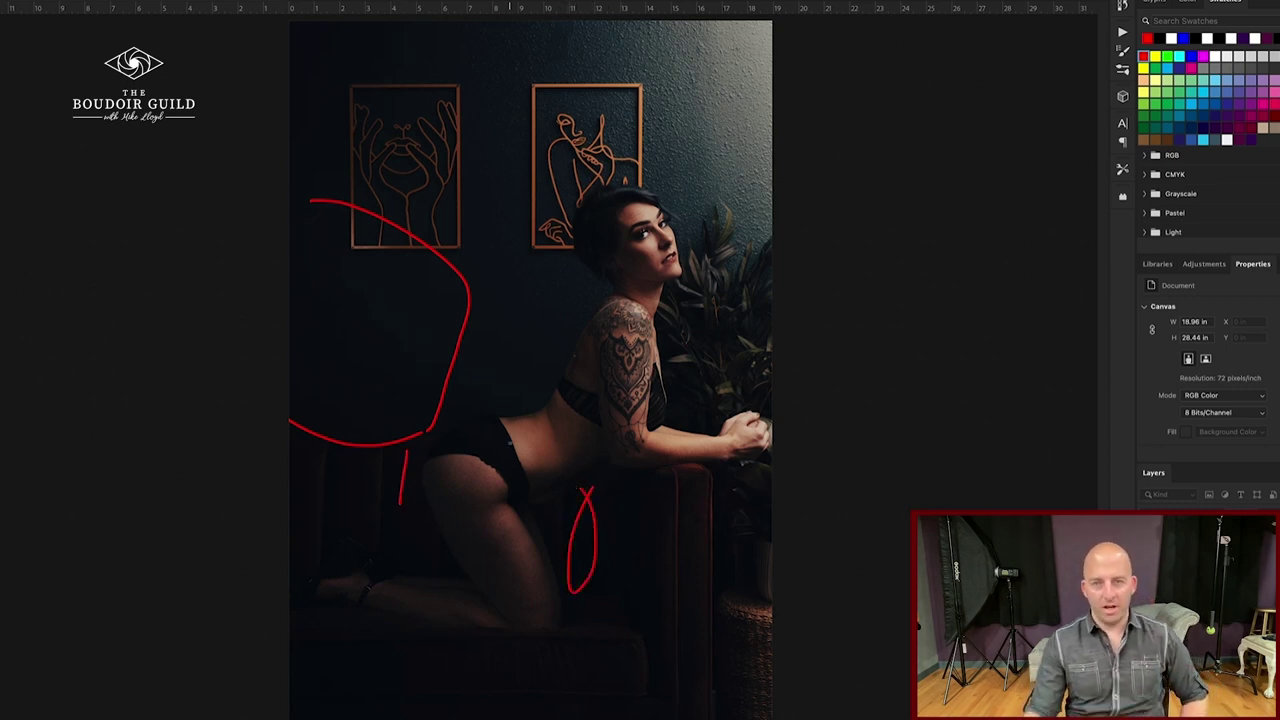
pyautogui.hotkey('ctrl', 'z')
pyautogui.hotkey('ctrl', 'z')
pyautogui.hotkey('ctrl', 'z')
pyautogui.hotkey('ctrl', 'z')
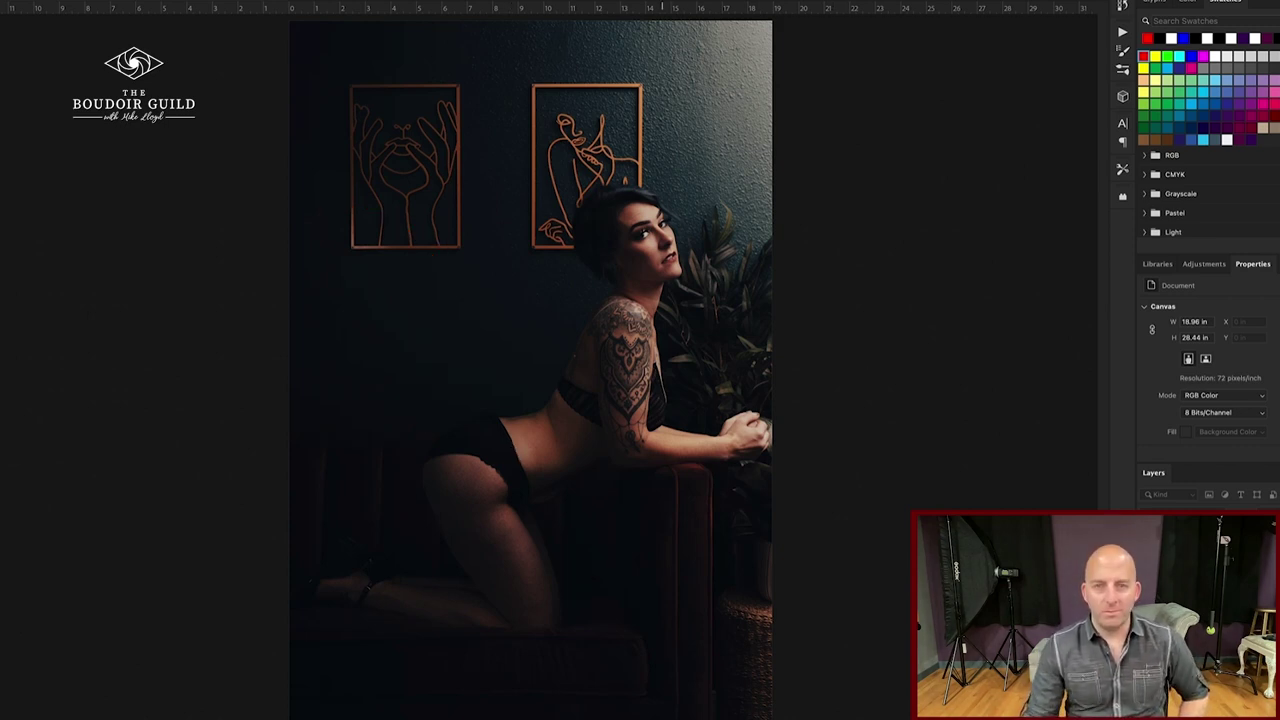
pyautogui.hotkey('ctrl', 'shift', 'z')
pyautogui.hotkey('ctrl', 'z')
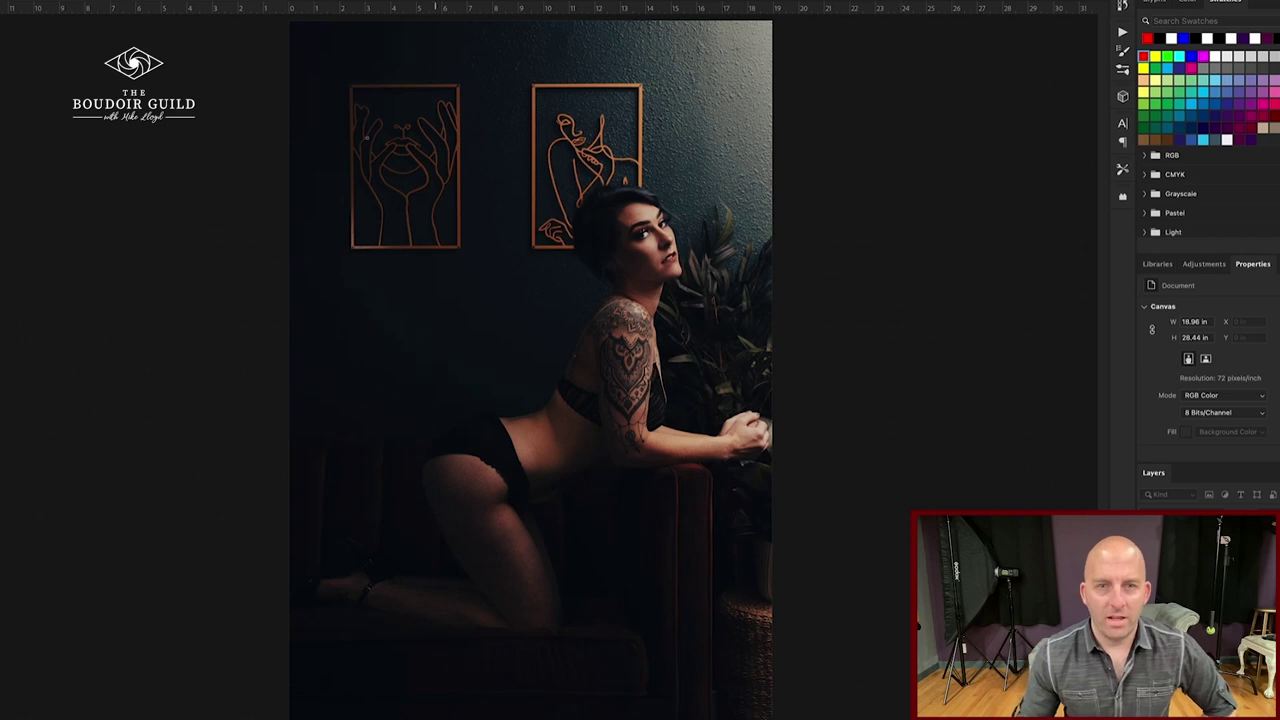
# Circle both wall art frames and the plant, line the right and left edges, and mark the dark upper-left area.
pyautogui.moveTo(388, 127)
pyautogui.mouseDown()
pyautogui.moveTo(461, 122)
pyautogui.moveTo(505, 162)
pyautogui.mouseUp()
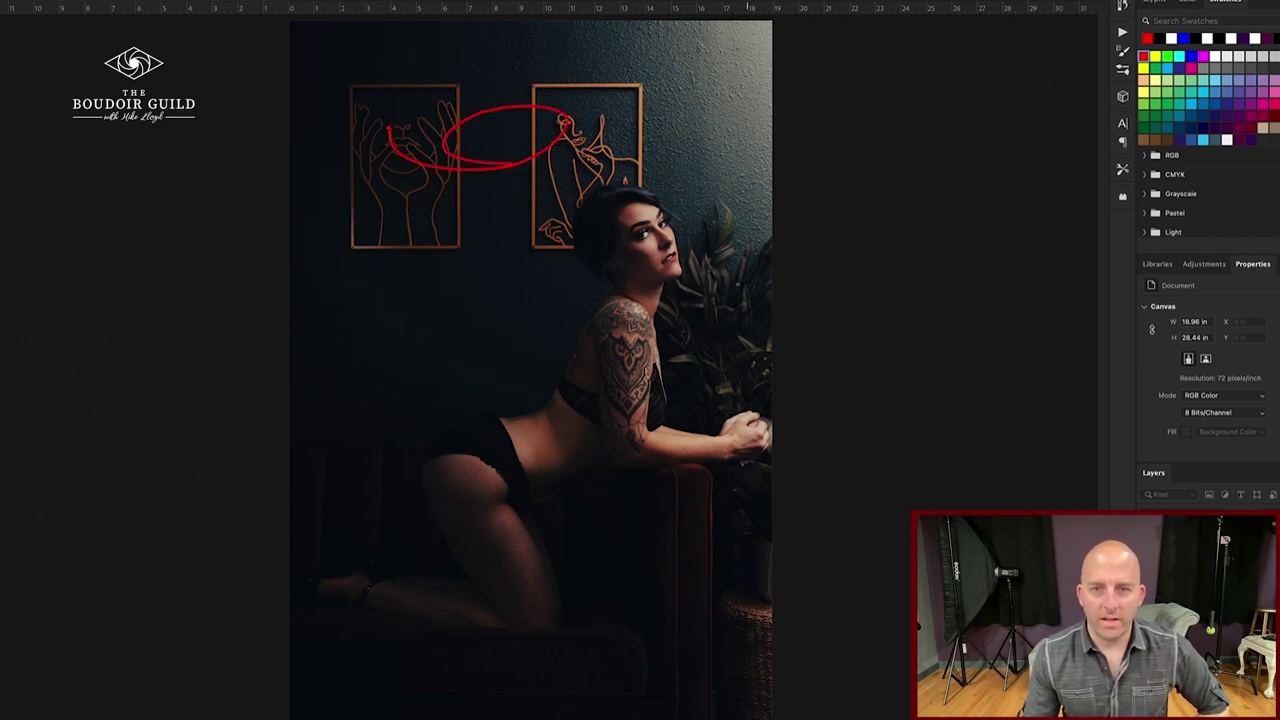
pyautogui.moveTo(723, 287); pyautogui.dragTo(745, 278)
pyautogui.moveTo(758, 504); pyautogui.dragTo(758, 706)
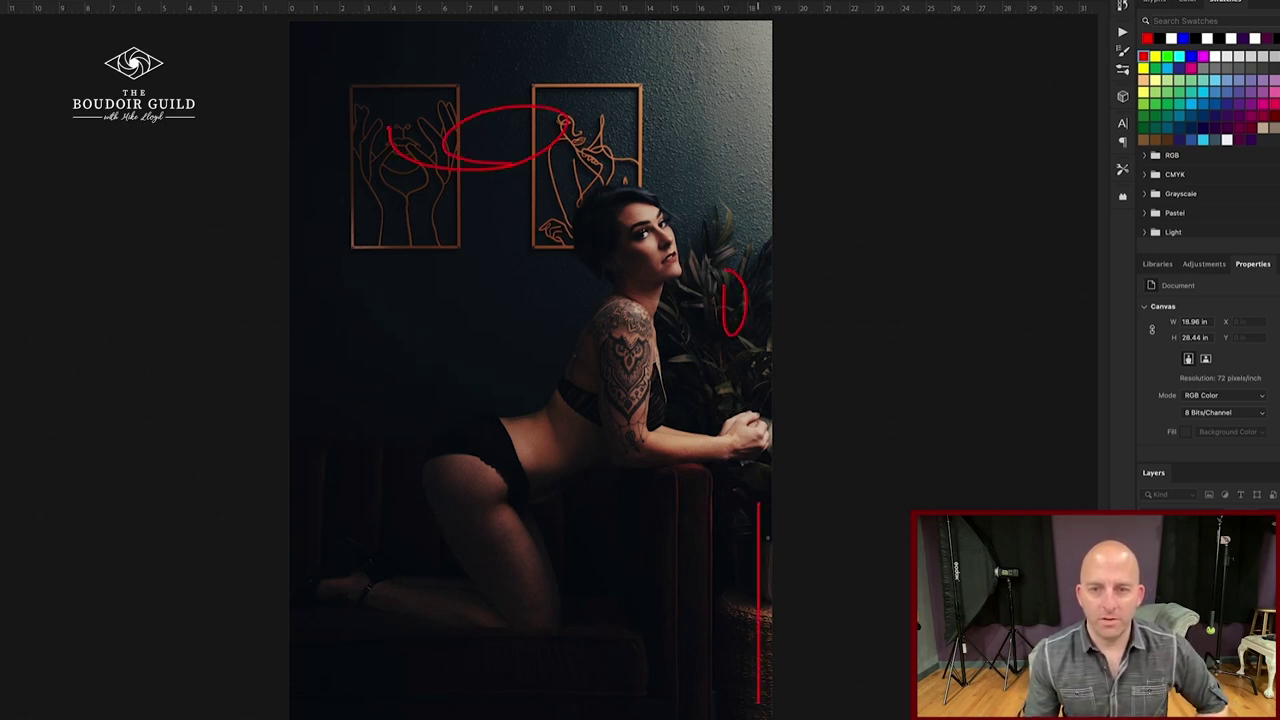
pyautogui.moveTo(770, 446); pyautogui.dragTo(770, 478)
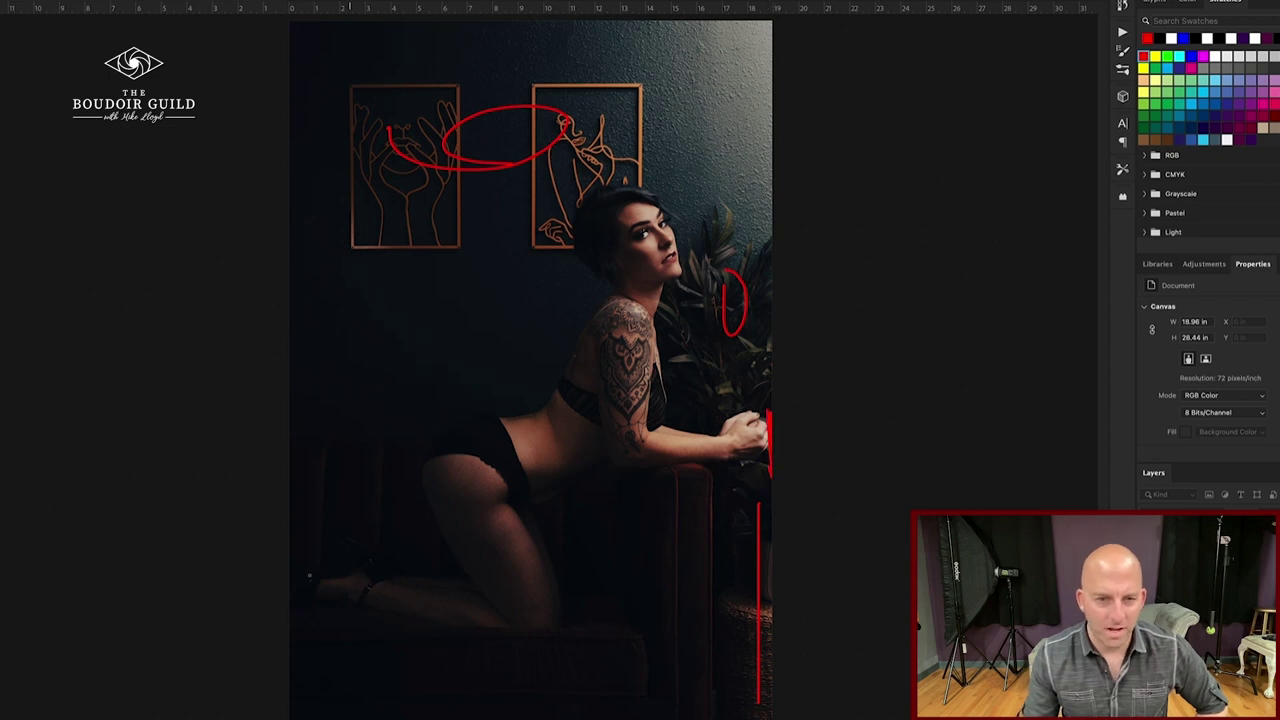
pyautogui.moveTo(300, 568)
pyautogui.mouseDown()
pyautogui.moveTo(296, 552)
pyautogui.moveTo(304, 606)
pyautogui.mouseUp()
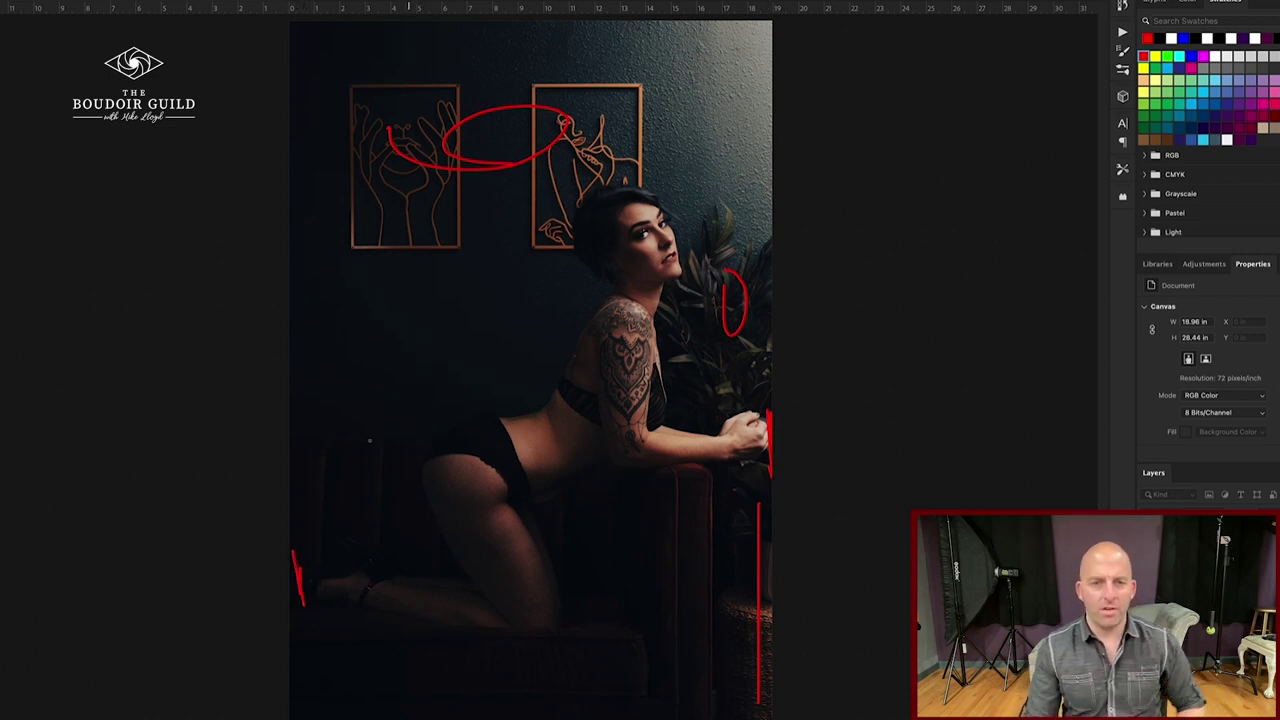
pyautogui.moveTo(315, 312)
pyautogui.mouseDown()
pyautogui.moveTo(390, 365)
pyautogui.moveTo(358, 373)
pyautogui.moveTo(448, 318)
pyautogui.mouseUp()
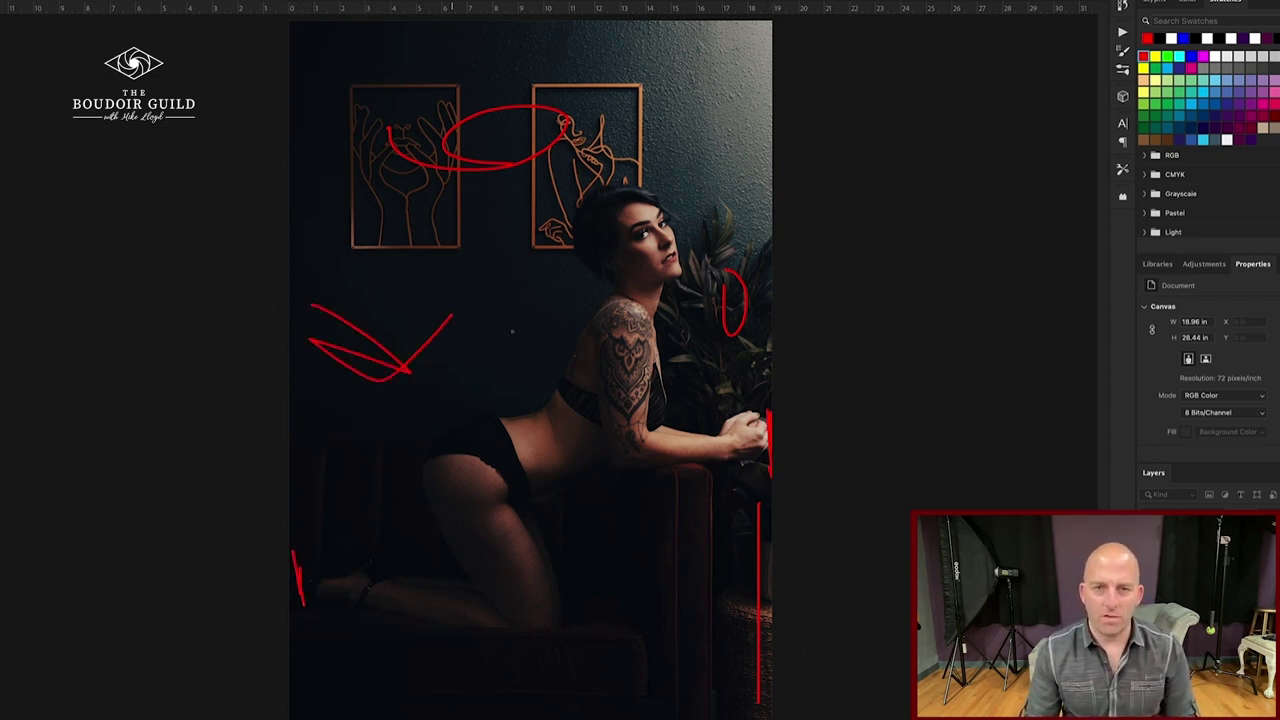